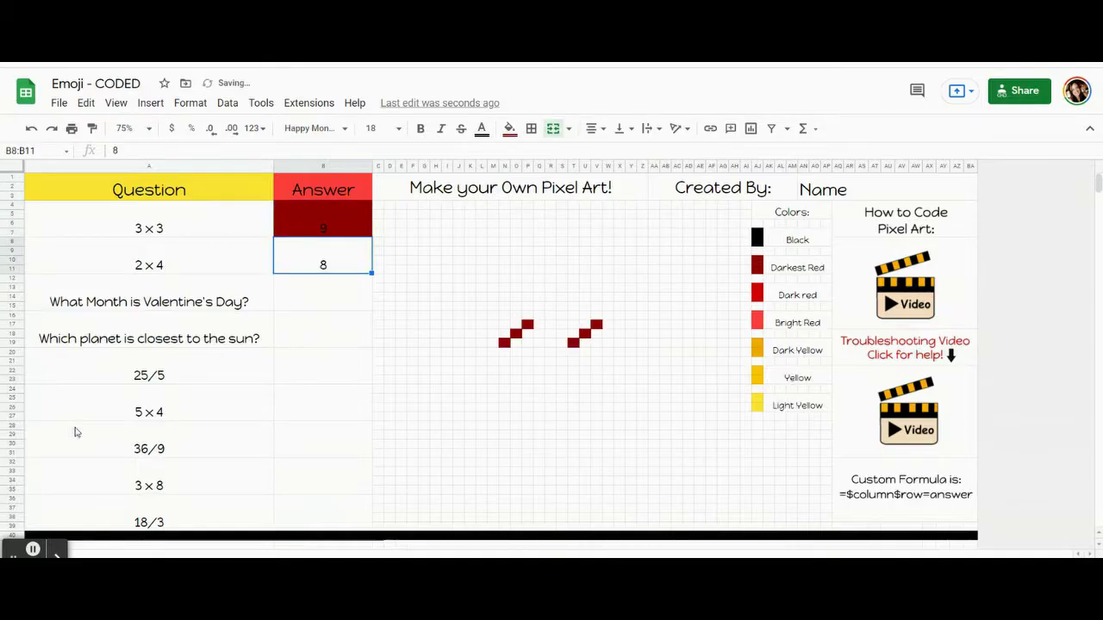
- Enter the answers 8, February and Mercury down the Answer column
key(Down)
text(February)
key(Down)
text(Mercury)
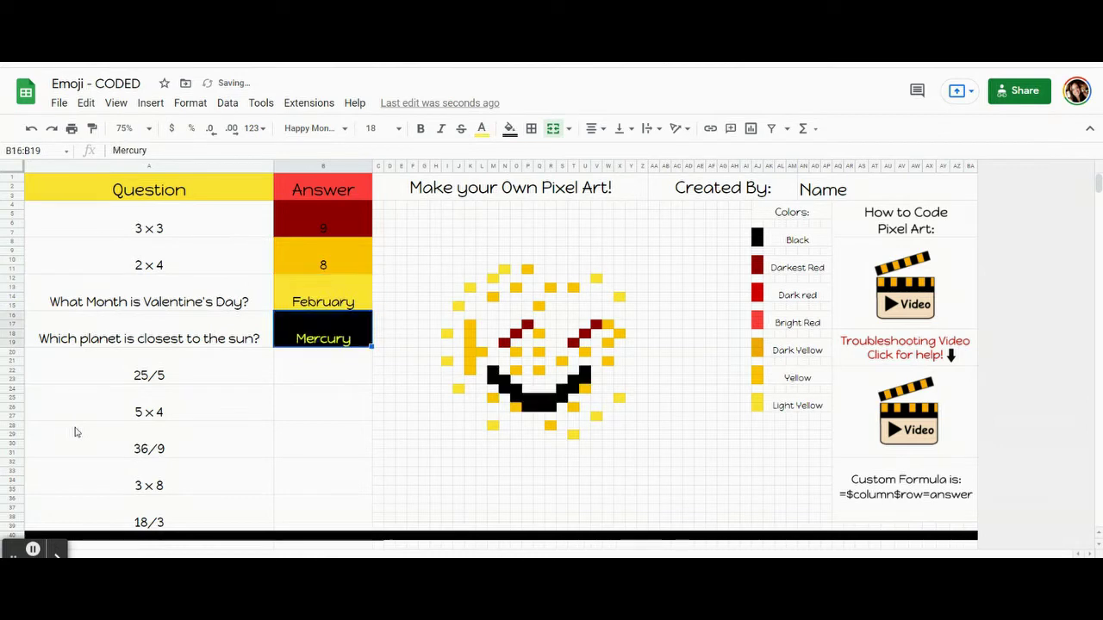
- Enter the remaining answers 5, 20, 4, 24 and 6 in the following Answer cells
key(Down)
text(5)
key(Down)
text(20)
key(Down)
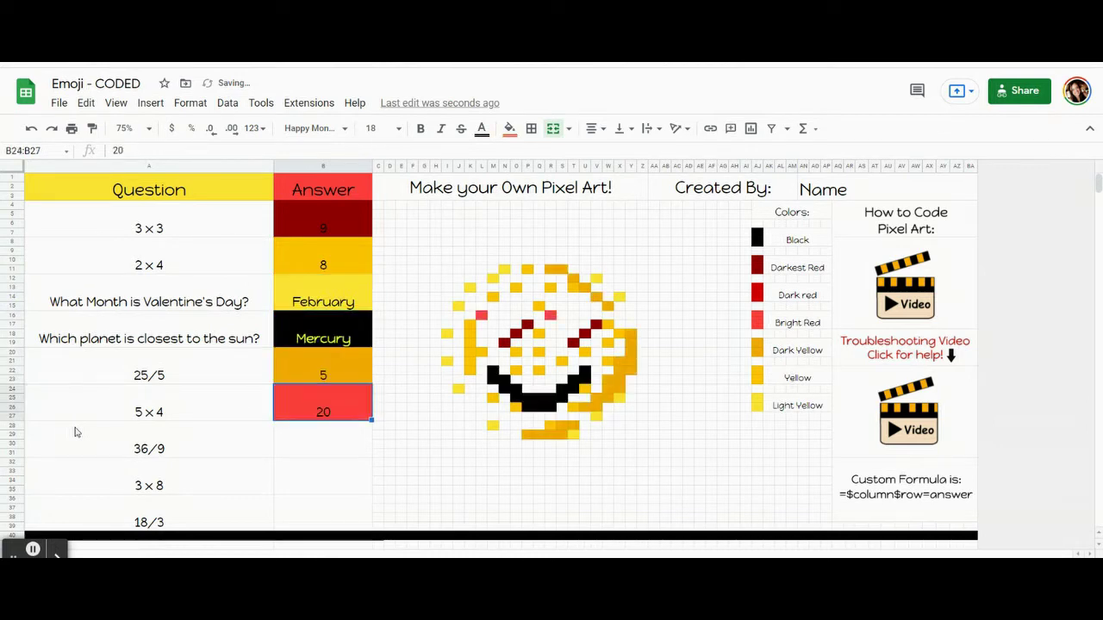
text(4)
key(Down)
text(24)
key(Down)
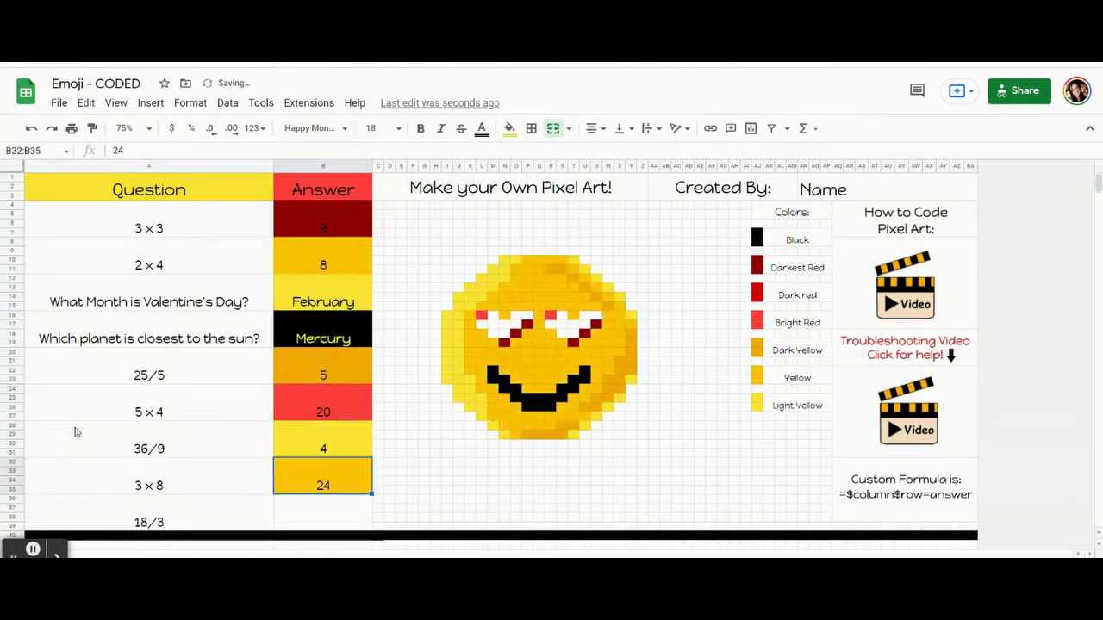
text(6)
key(Down)
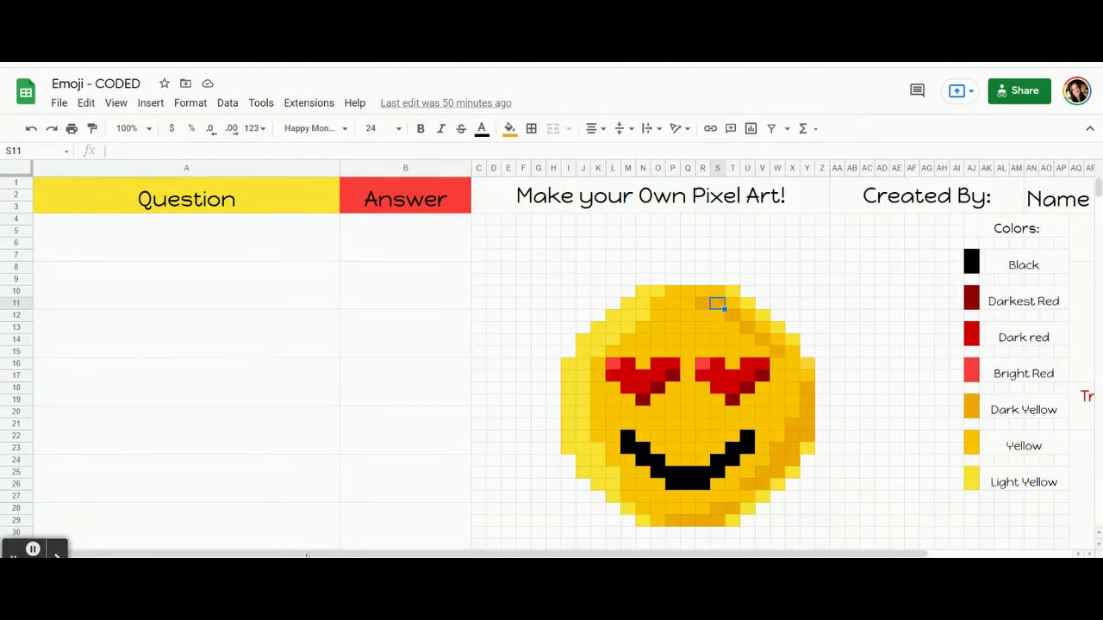
- Zoom the sheet to 75% and type '3 x 3' as the first question in A4
click(146, 128)
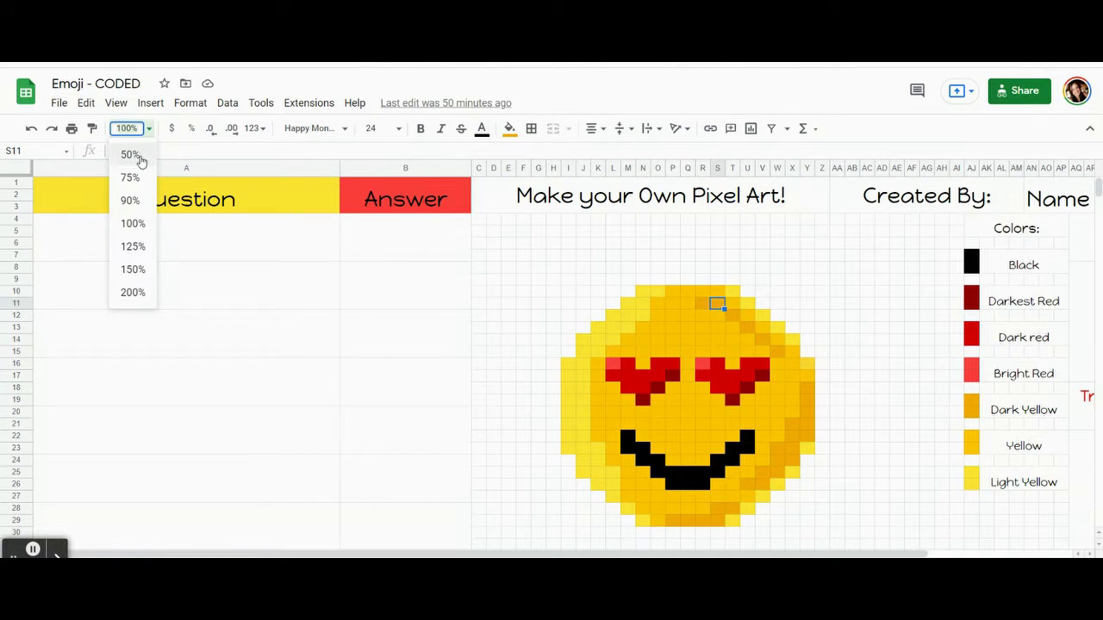
click(134, 178)
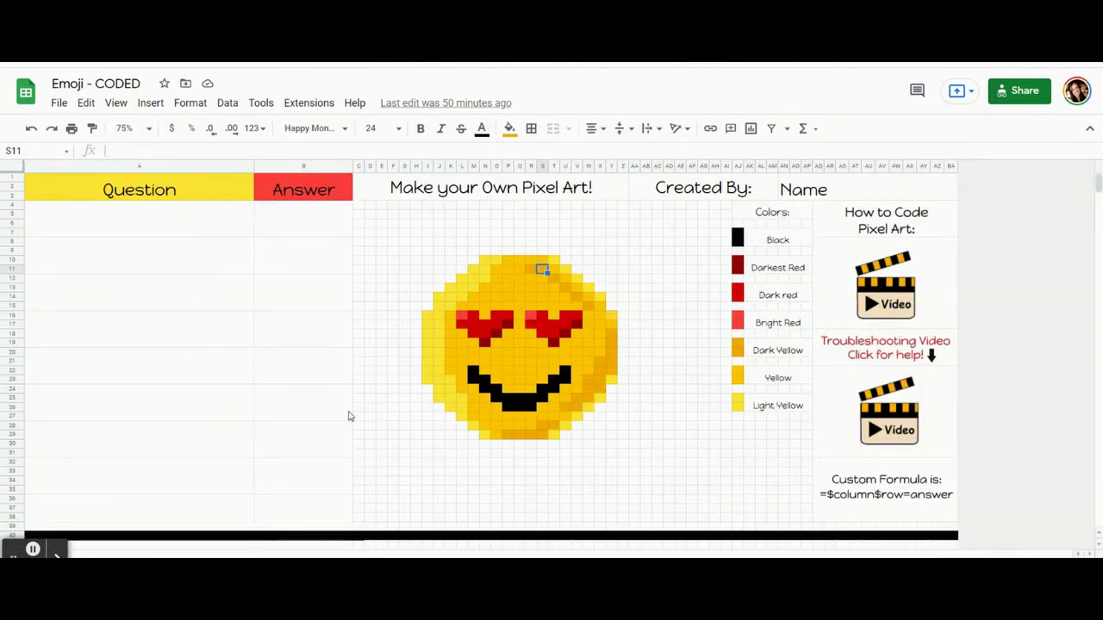
click(223, 237)
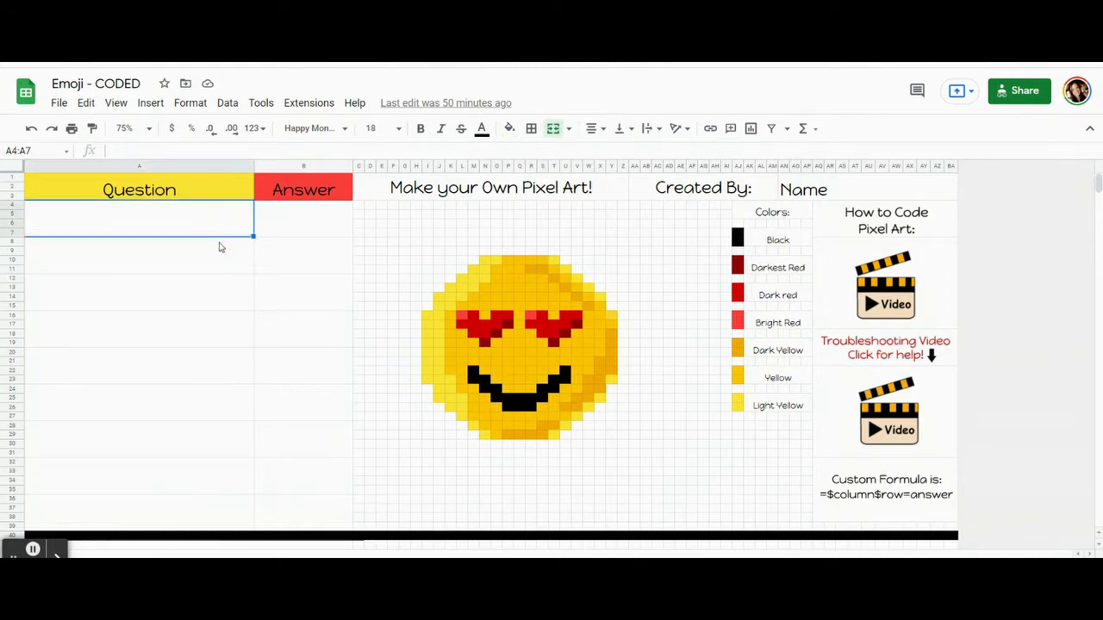
text(3 x 3)
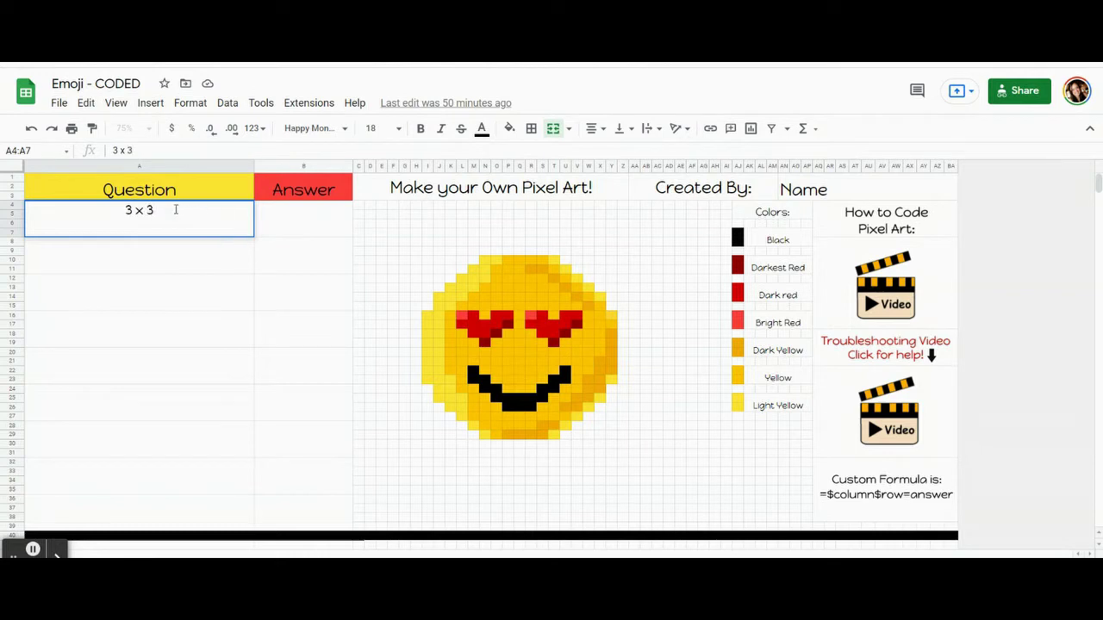
- Adjust the width of column A and enter 9 as the answer in B4
mouse_move(175, 210)
mouse_down()
mouse_move(111, 212)
mouse_move(158, 214)
mouse_up()
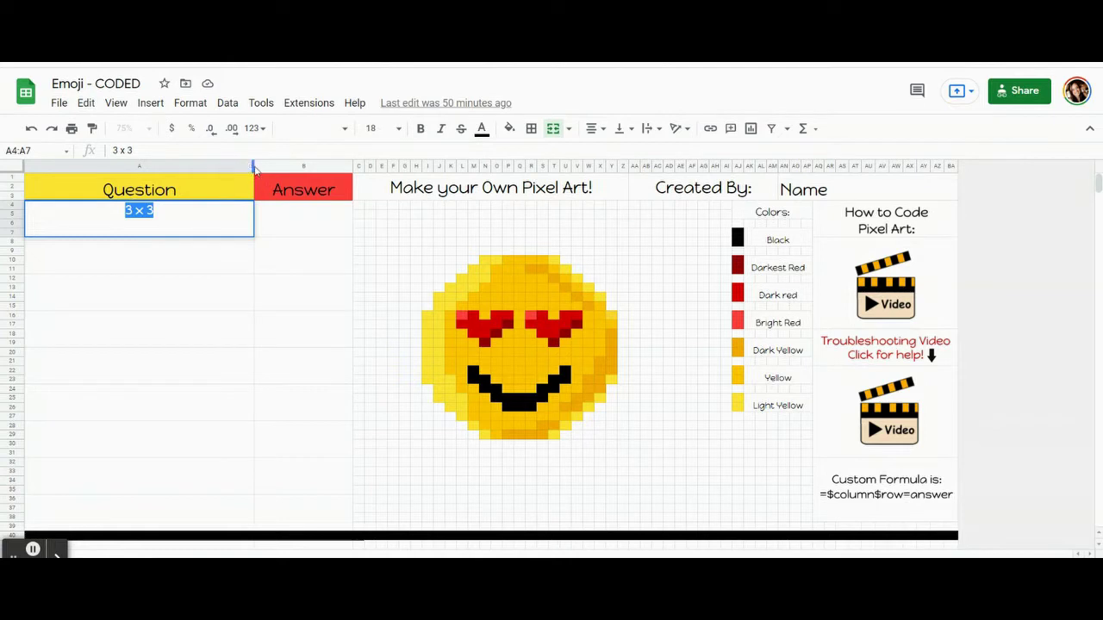
drag(254, 165, 227, 166)
click(135, 221)
click(246, 222)
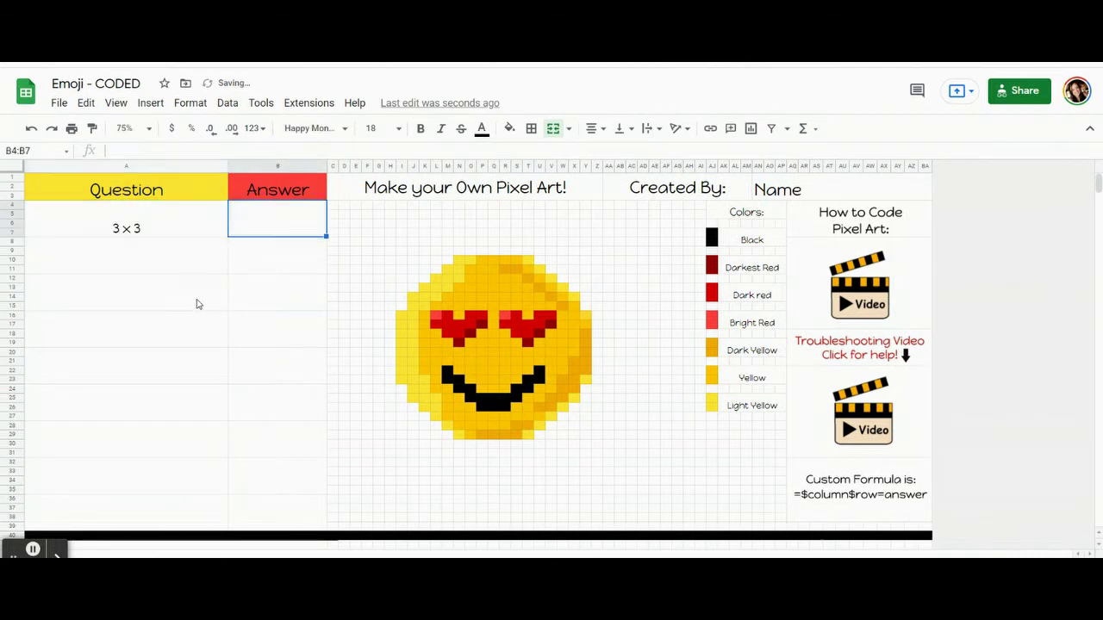
text(9)
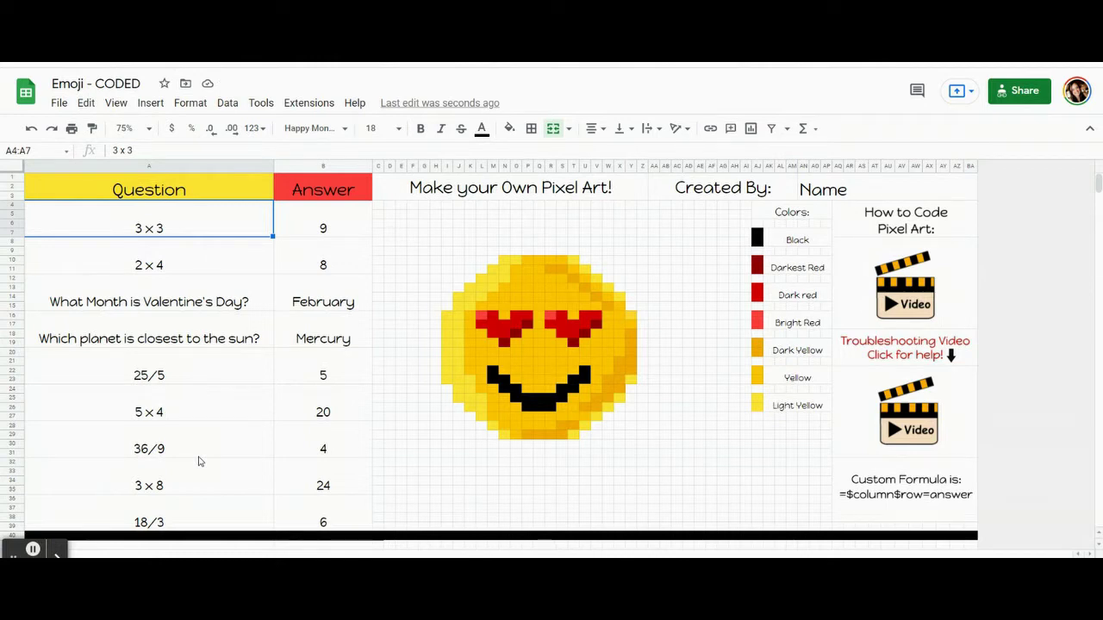
click(348, 233)
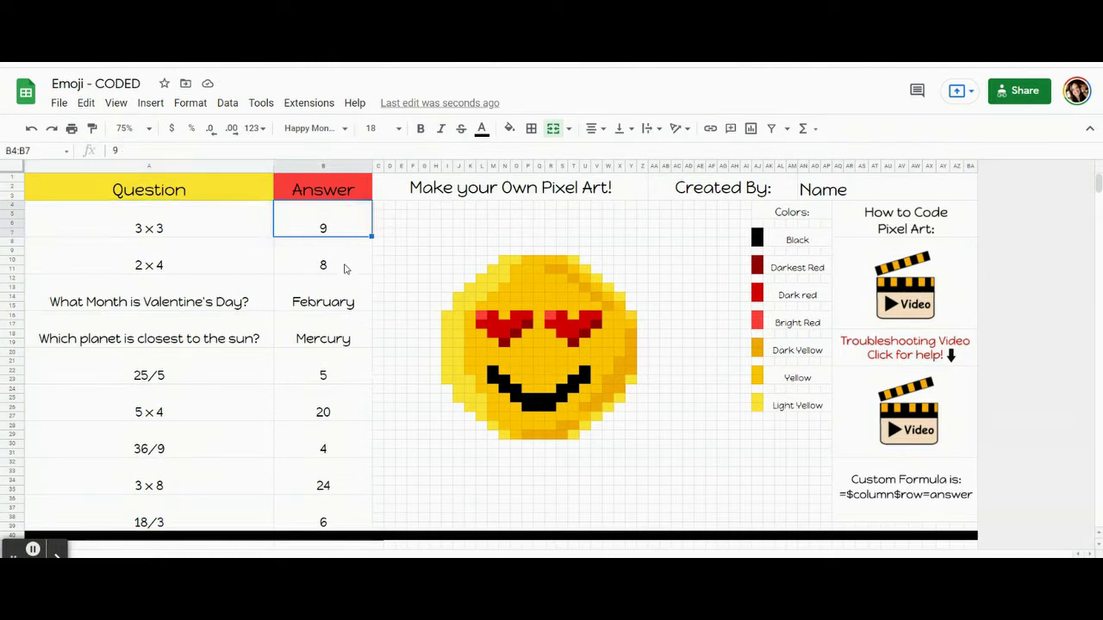
click(336, 346)
click(336, 375)
click(340, 419)
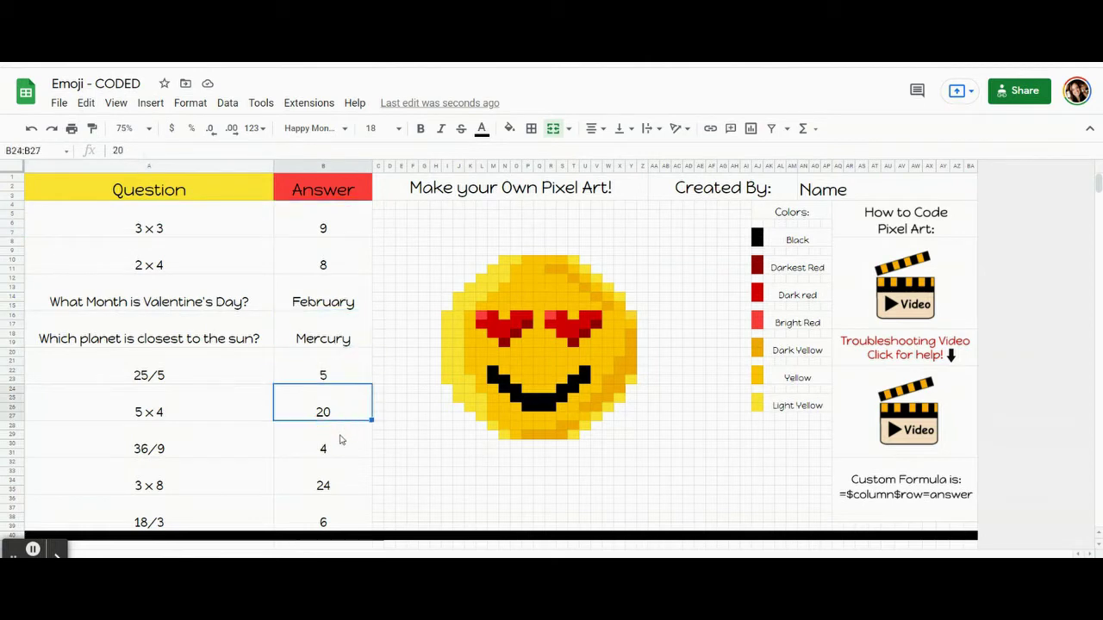
click(339, 443)
click(335, 495)
click(334, 514)
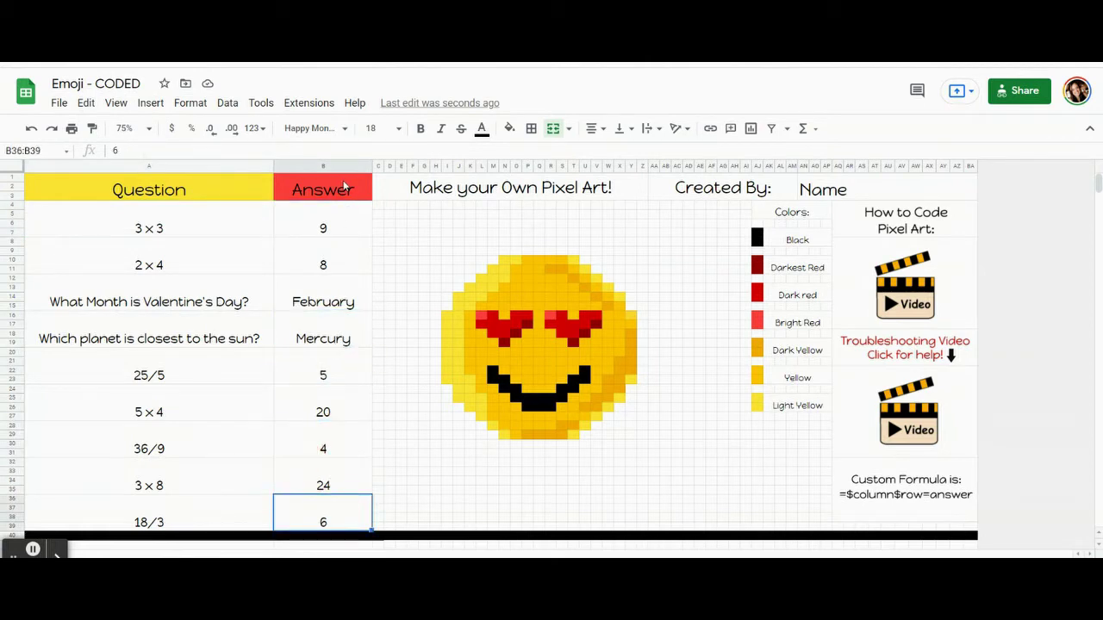
click(323, 226)
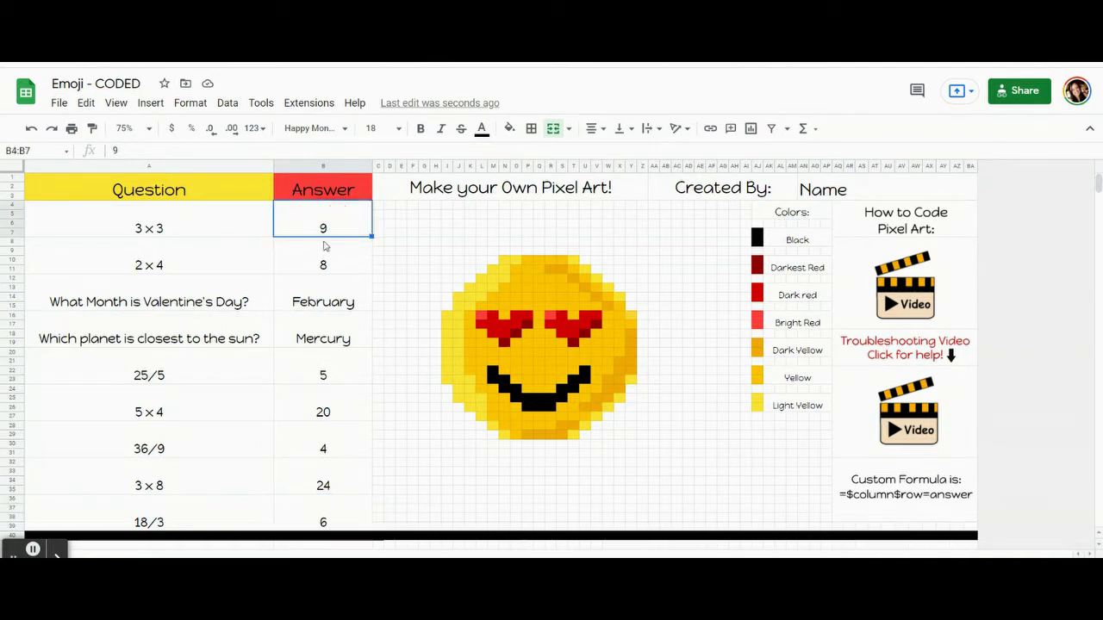
click(321, 257)
key(Down)
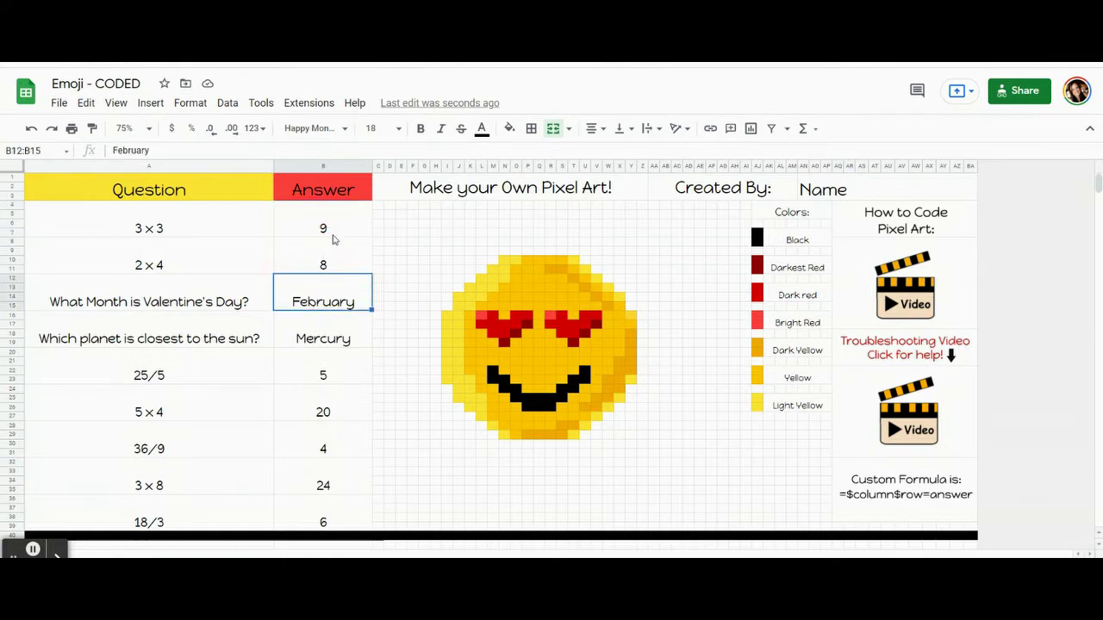
click(337, 224)
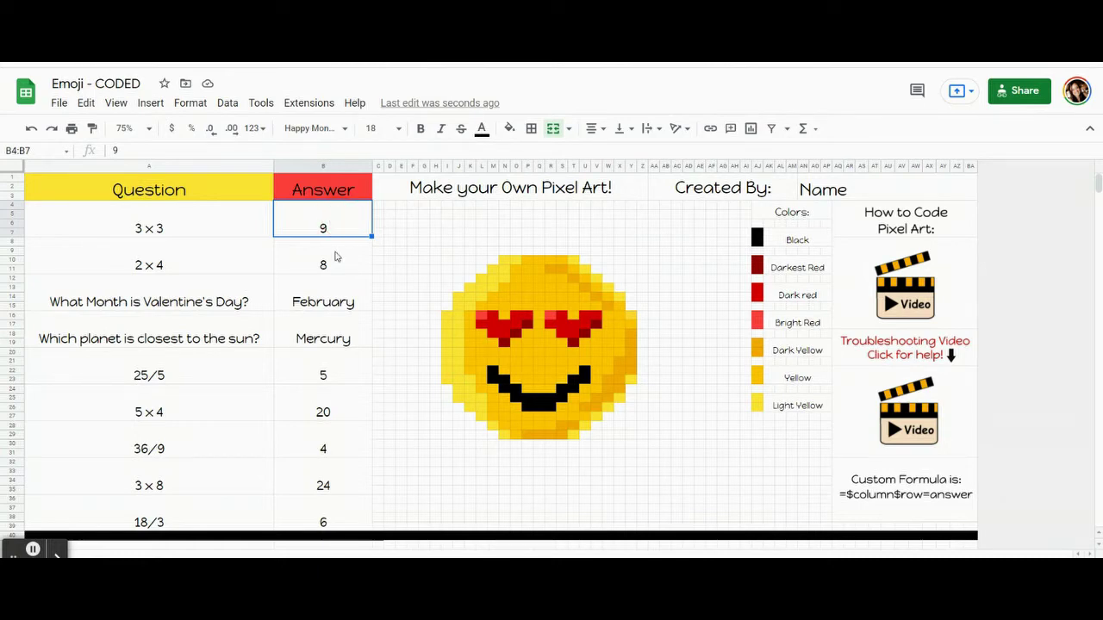
click(336, 261)
click(325, 305)
click(335, 221)
click(335, 220)
click(316, 265)
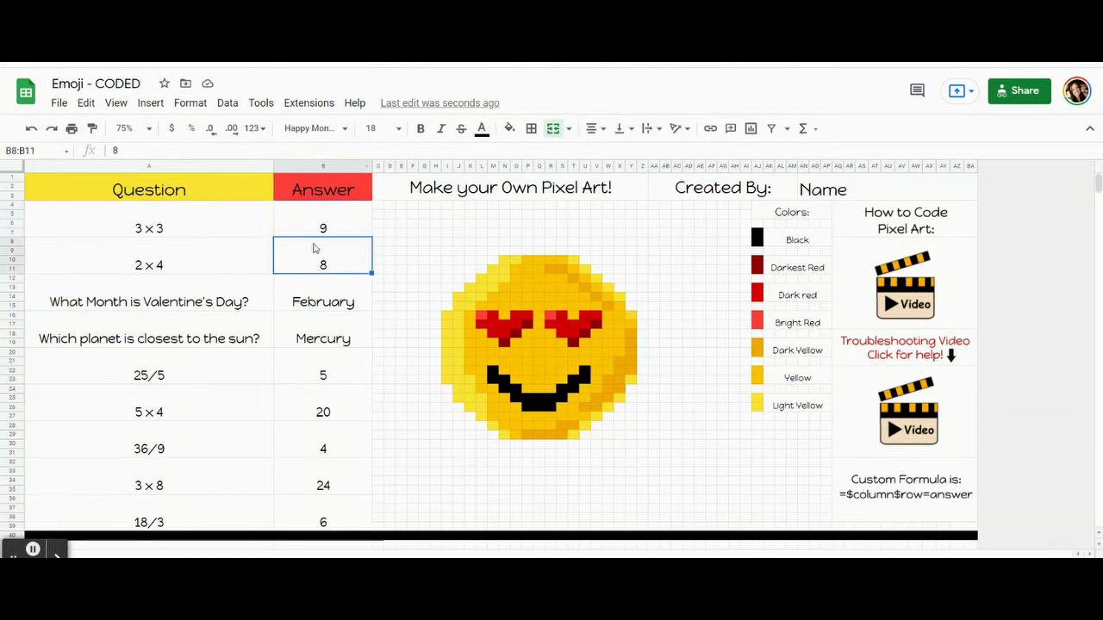
click(324, 287)
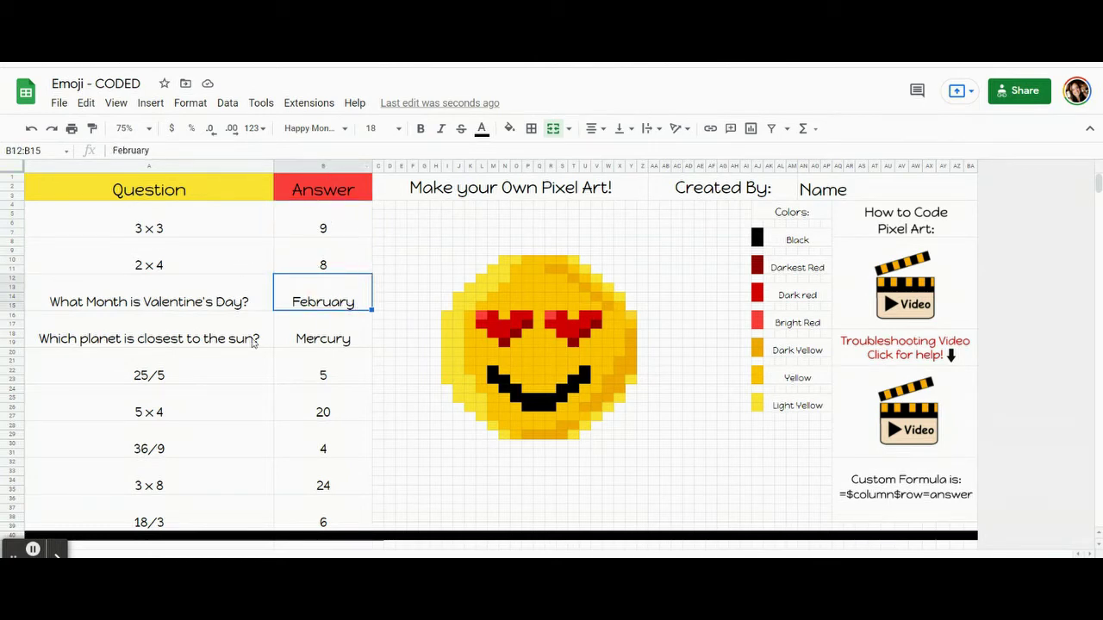
click(289, 341)
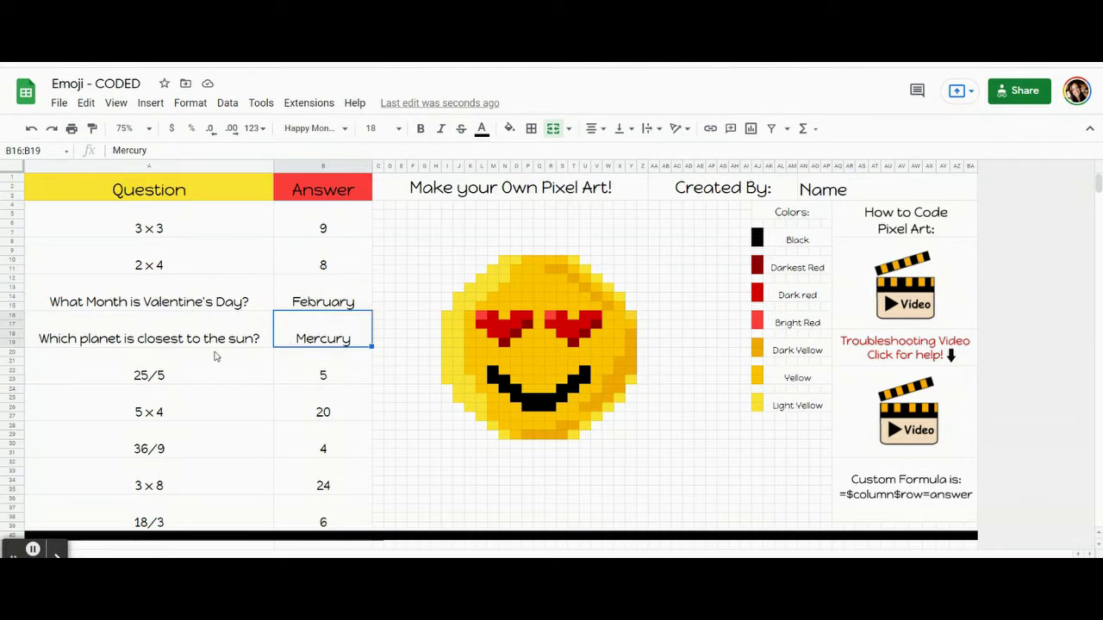
click(324, 210)
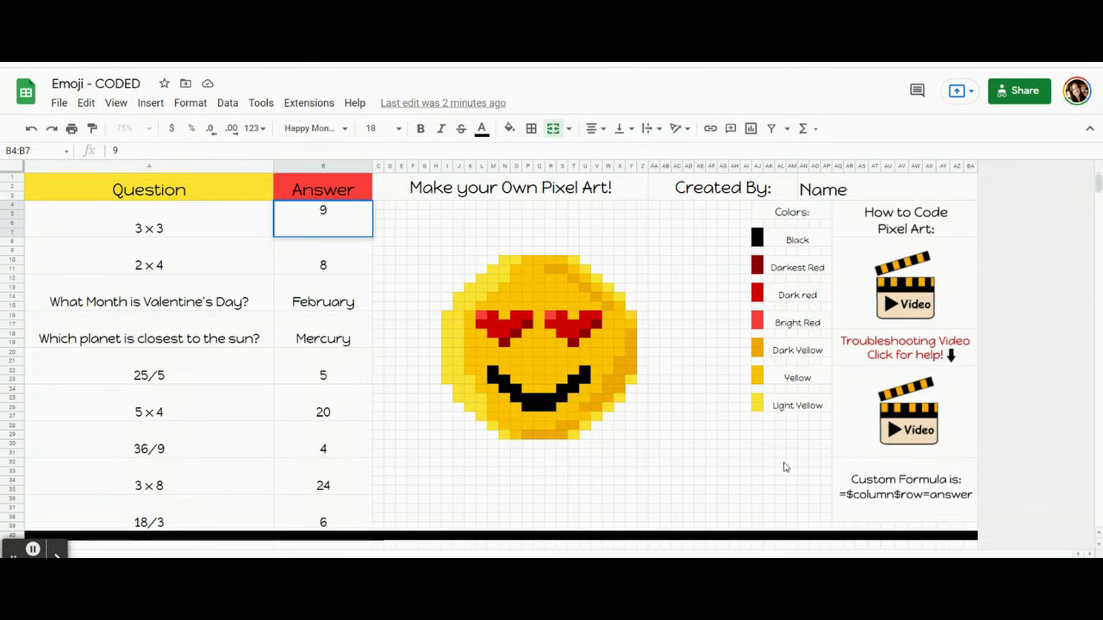
click(925, 491)
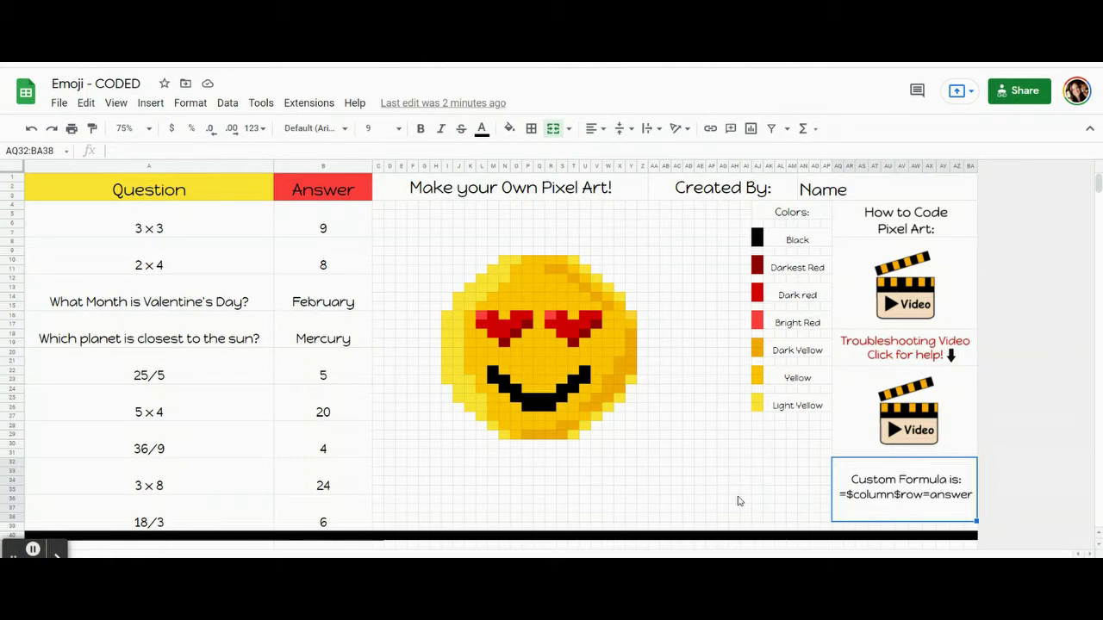
click(332, 239)
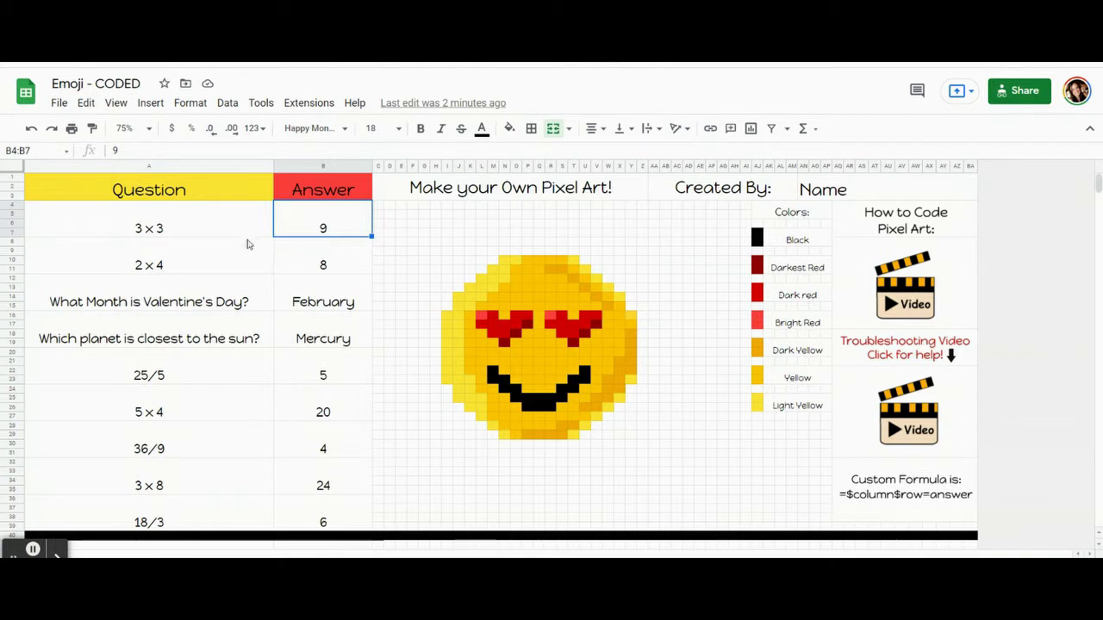
click(317, 253)
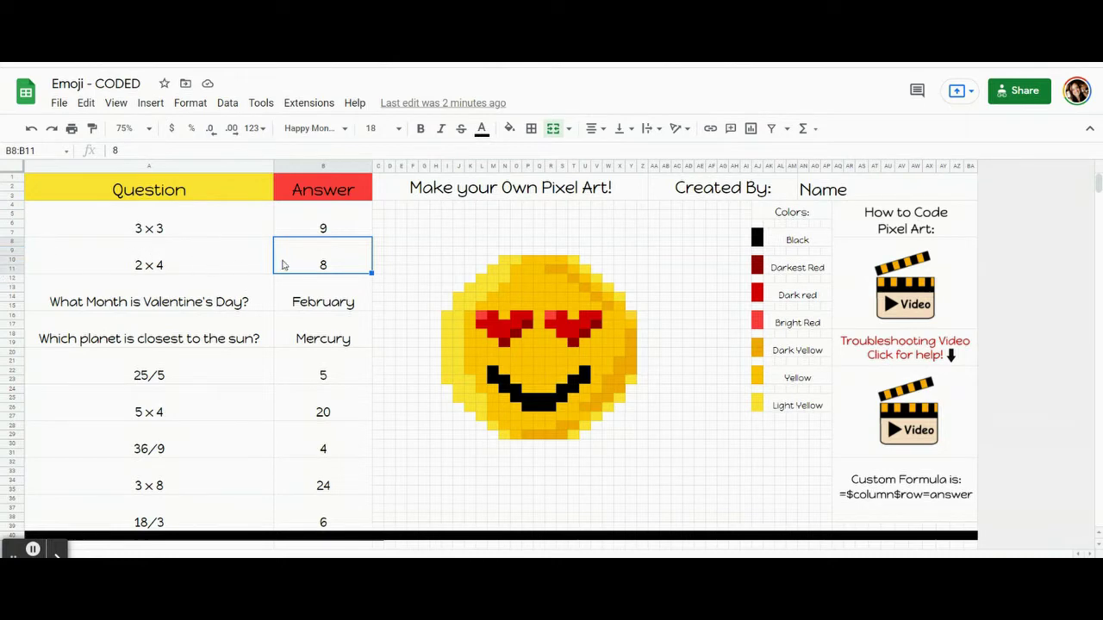
click(296, 308)
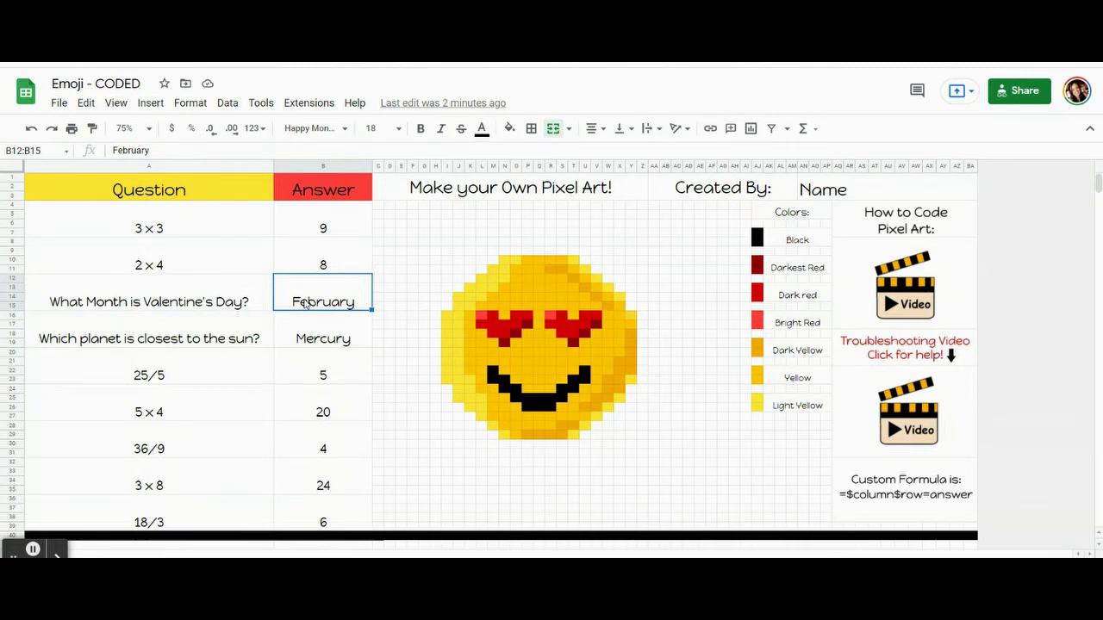
- Open conditional formatting for answer cell B4:B7 and check which red the heart pixels use
click(333, 213)
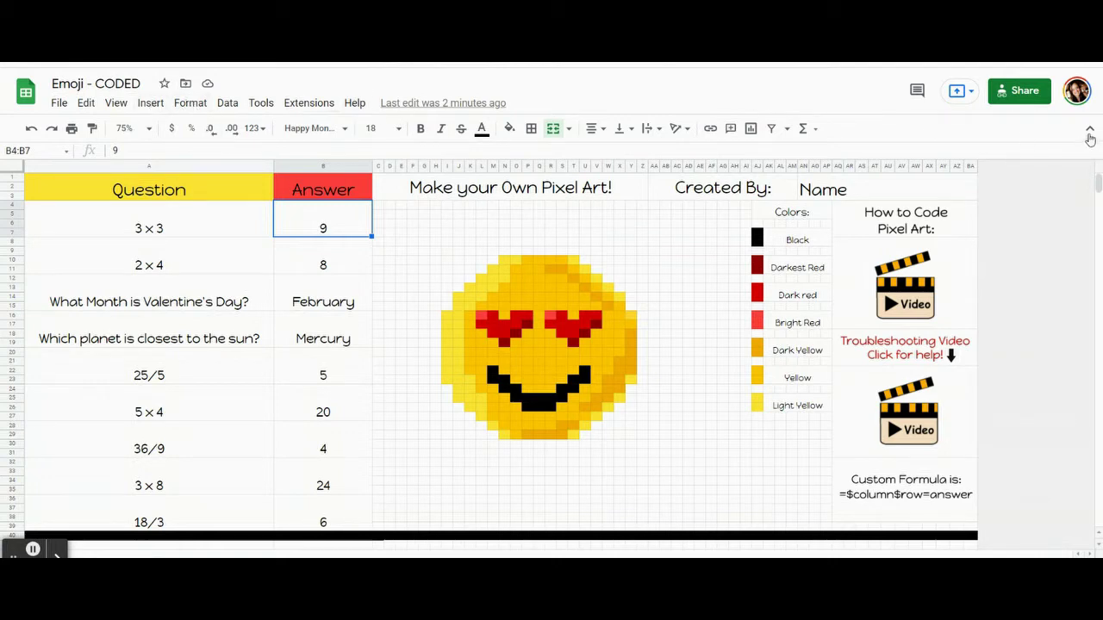
click(188, 102)
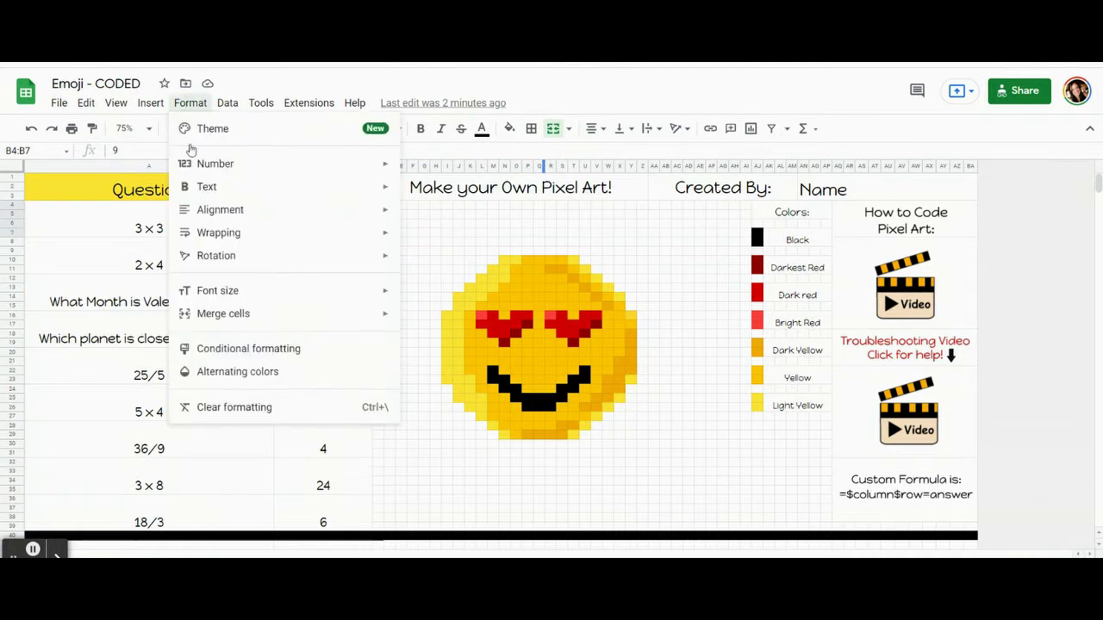
click(221, 355)
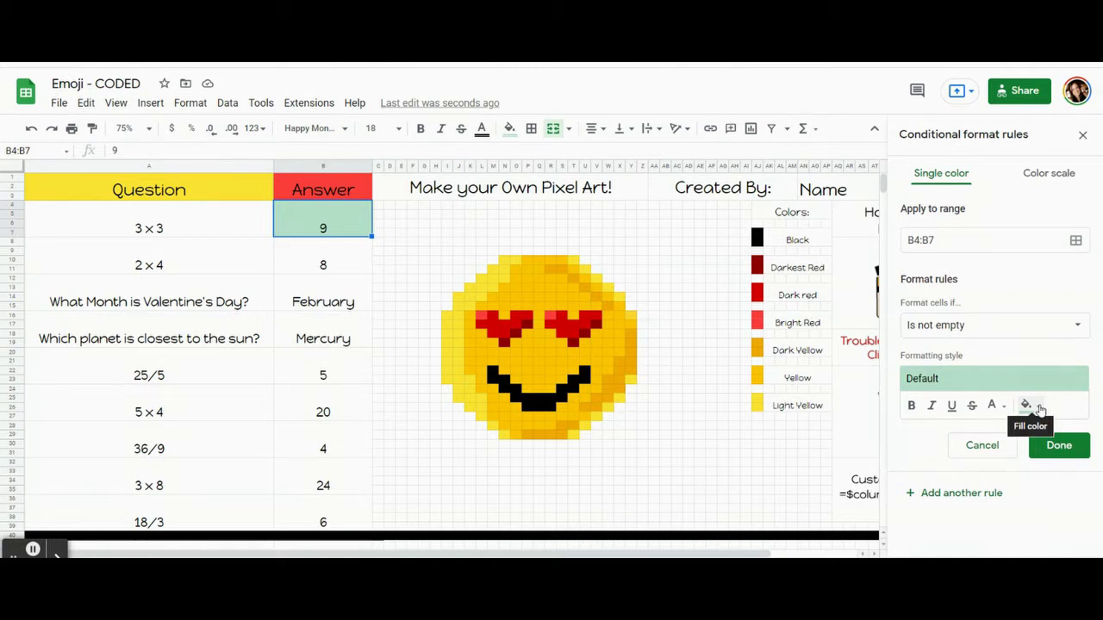
click(1040, 409)
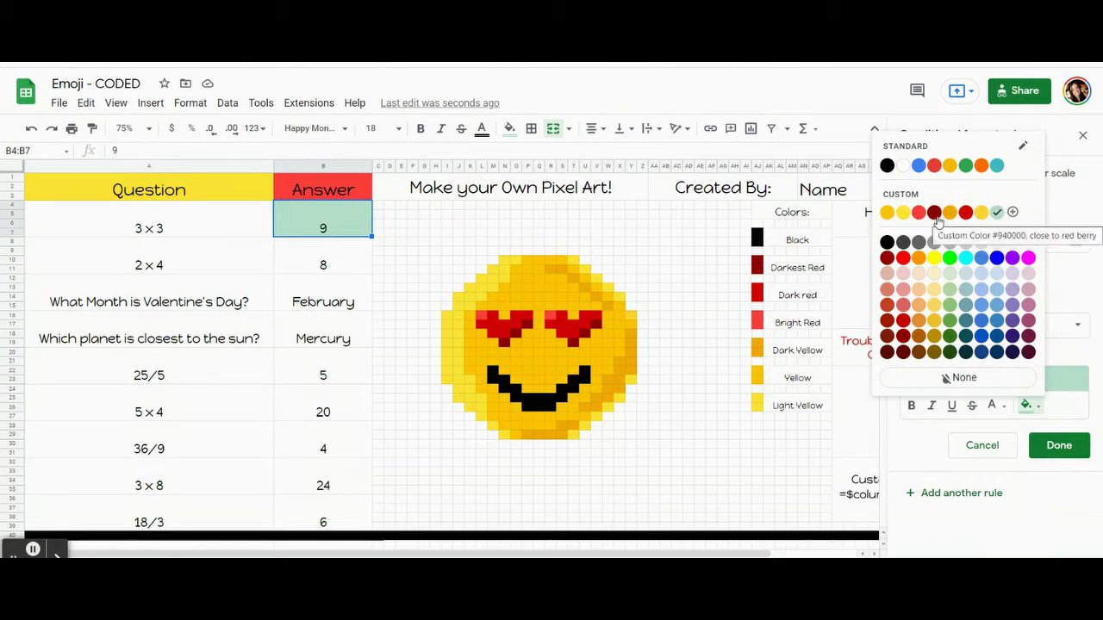
click(594, 327)
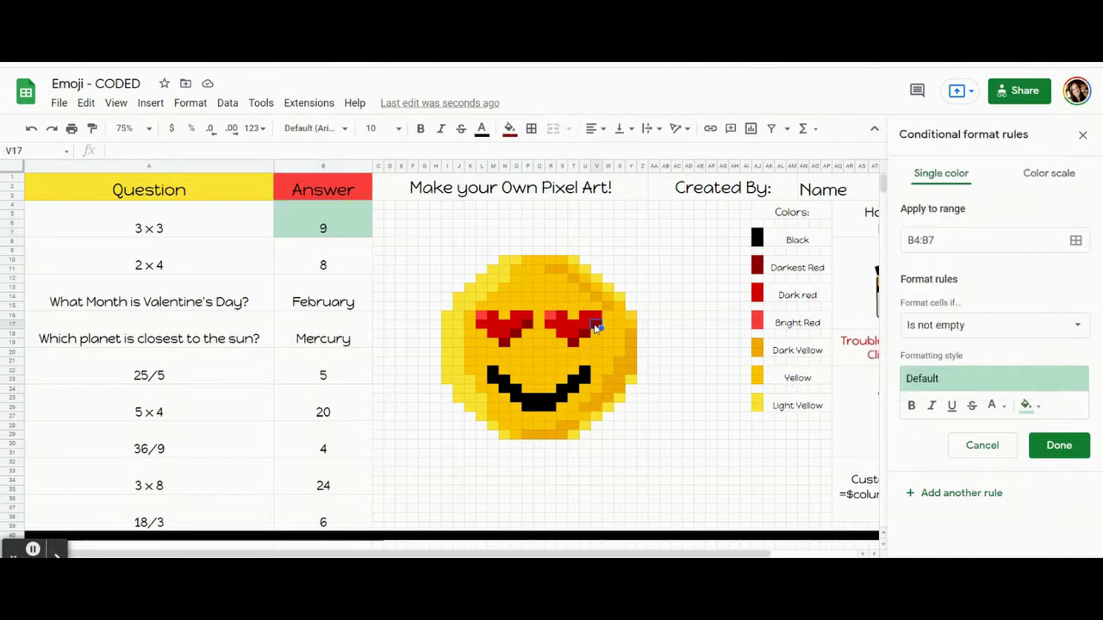
click(508, 129)
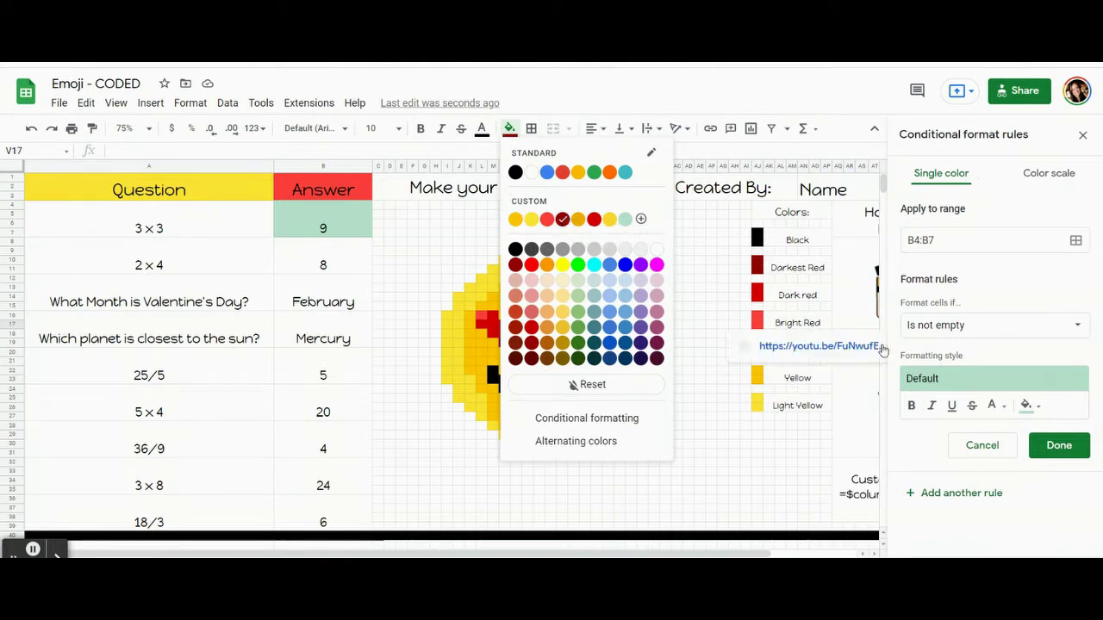
click(317, 212)
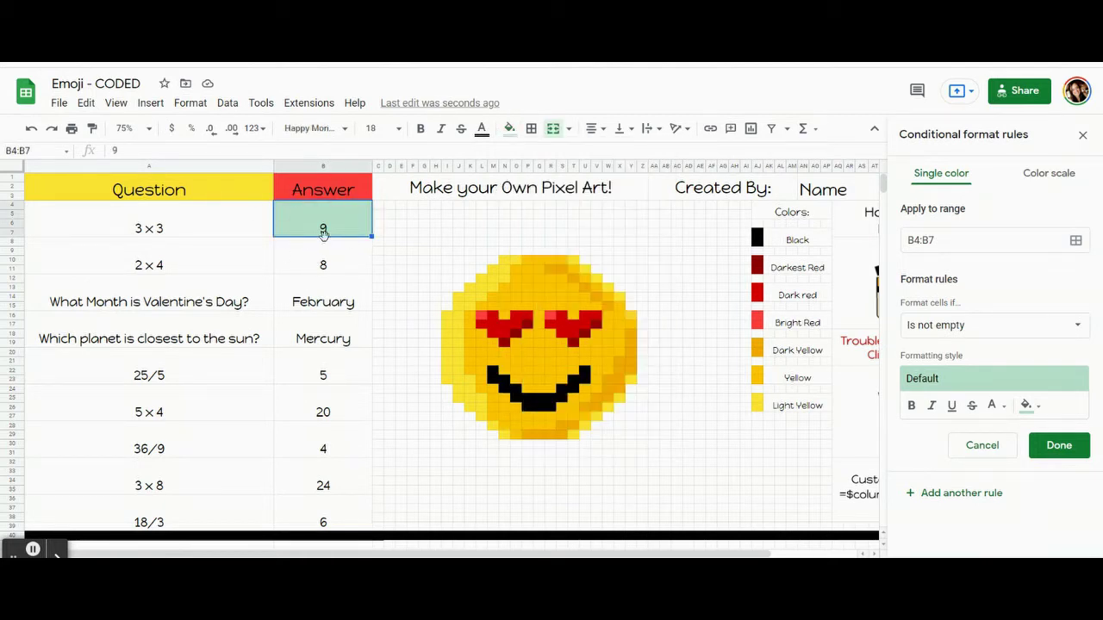
- Give the B4:B7 rule a dark red fill and custom formula =$b$4=9, then save it
click(1039, 411)
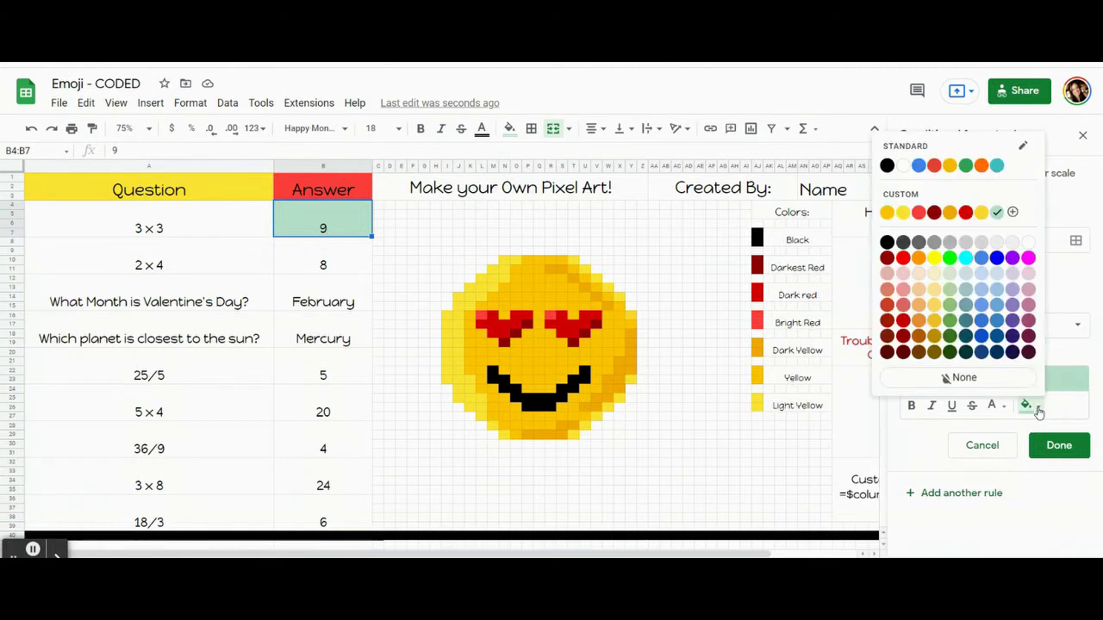
click(935, 214)
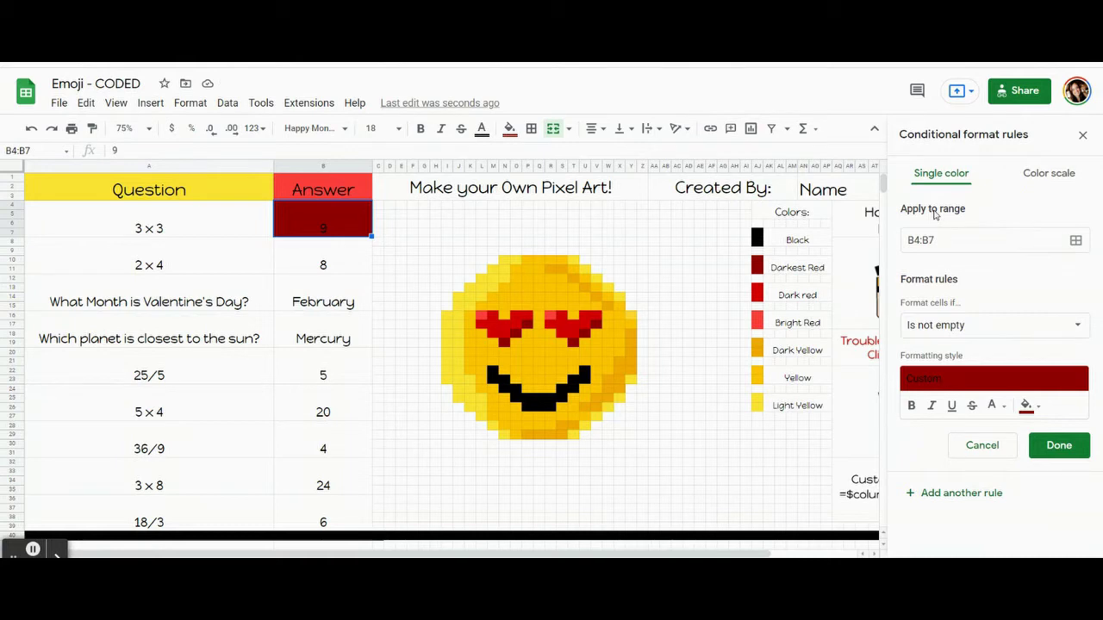
click(972, 327)
scroll(972, 326, down, 3)
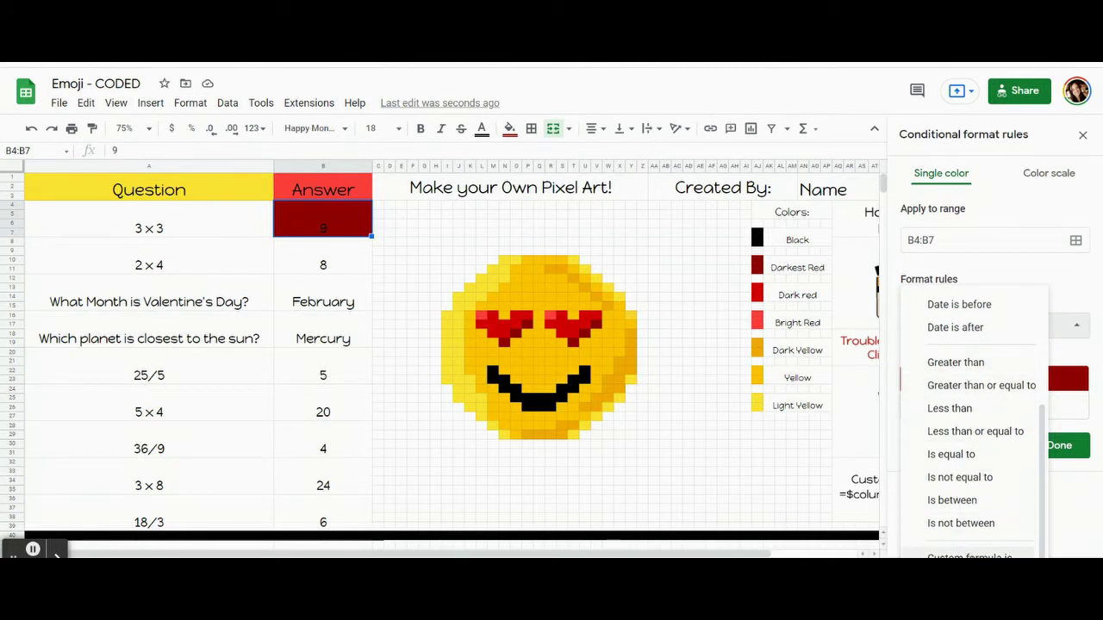
click(969, 555)
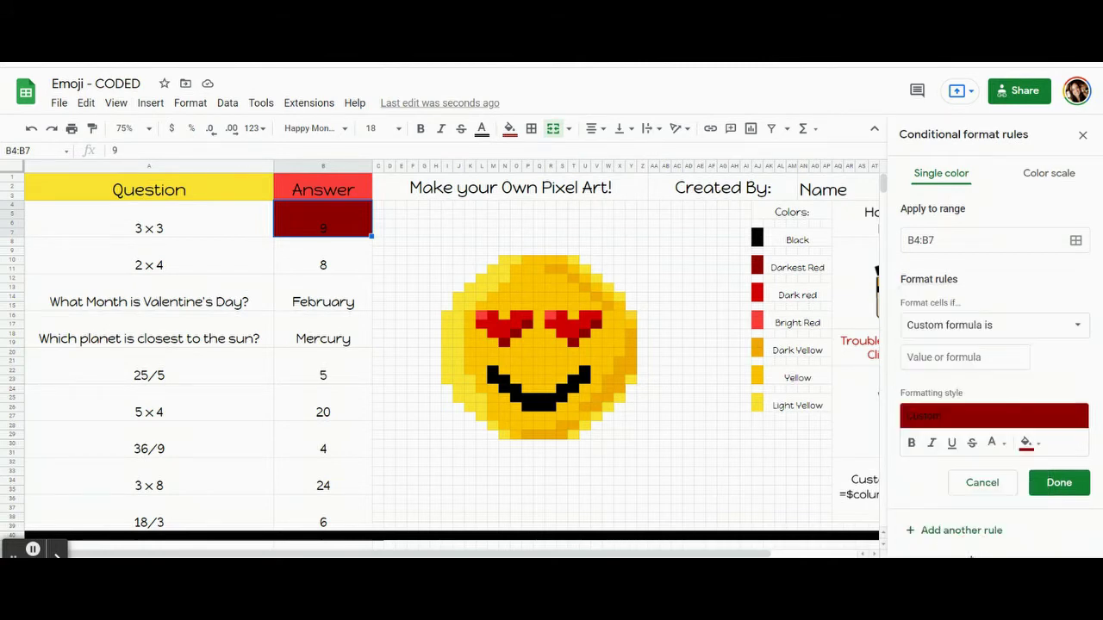
click(920, 366)
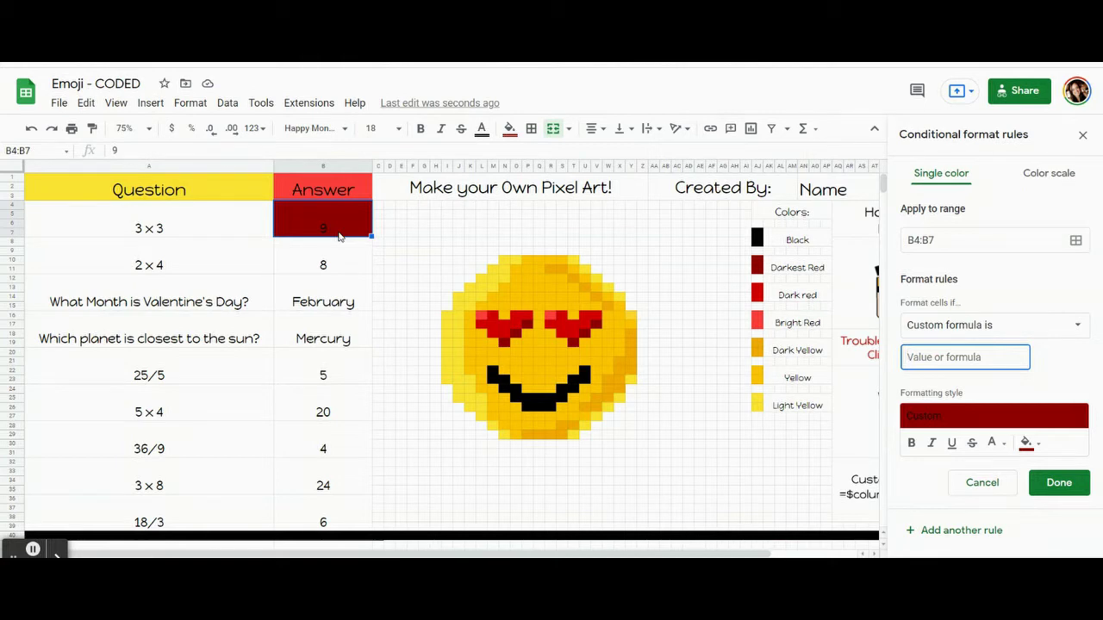
text(=$b$4=9)
click(1053, 484)
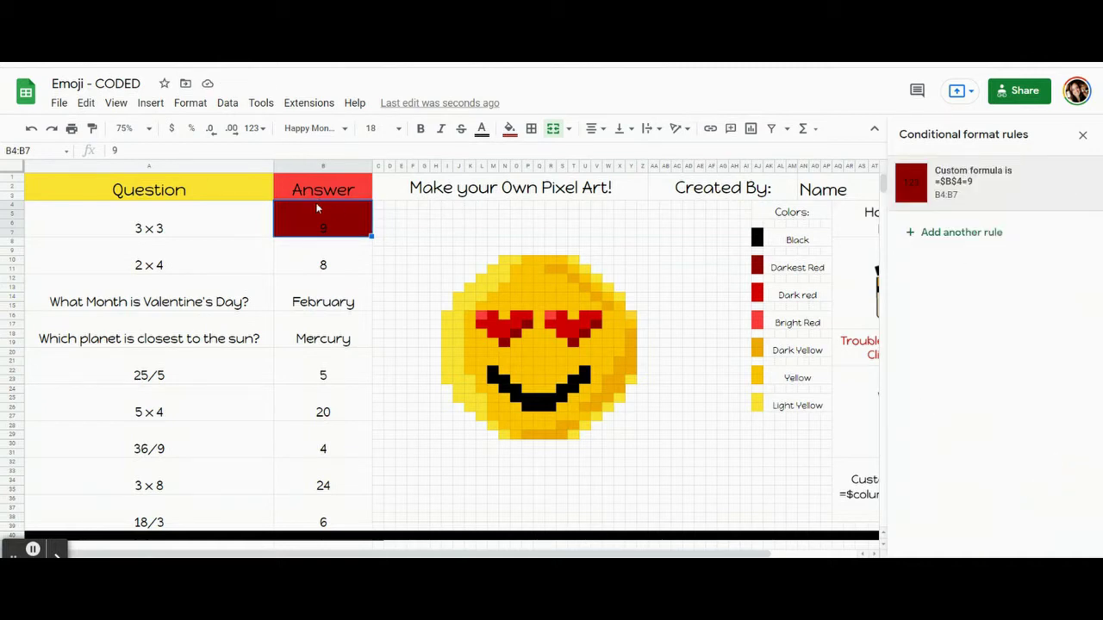
key(Delete)
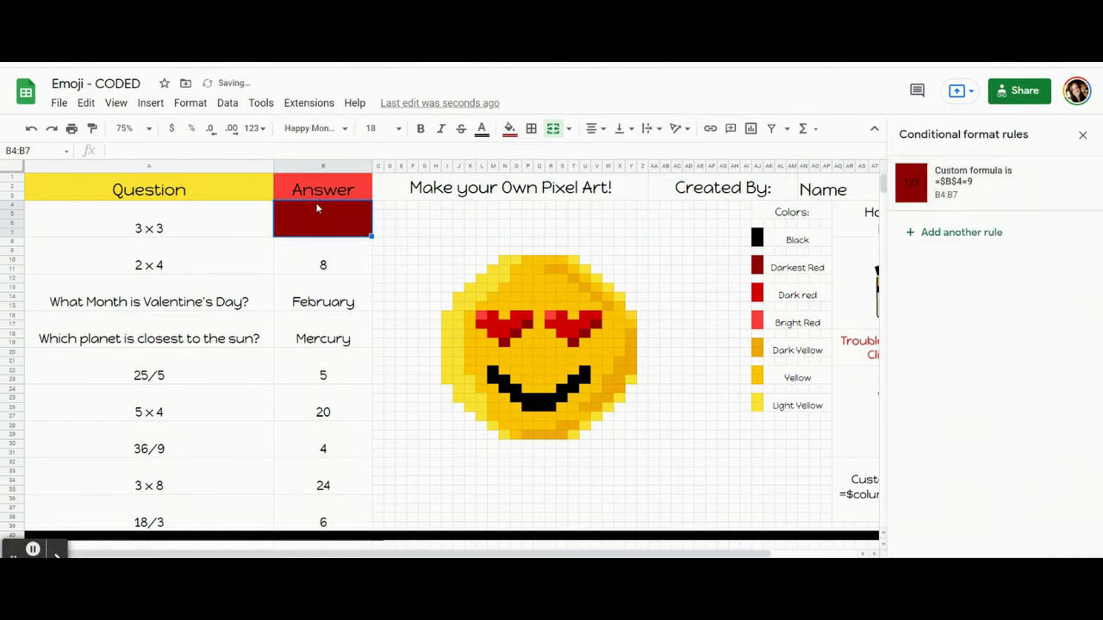
key(Down)
click(316, 207)
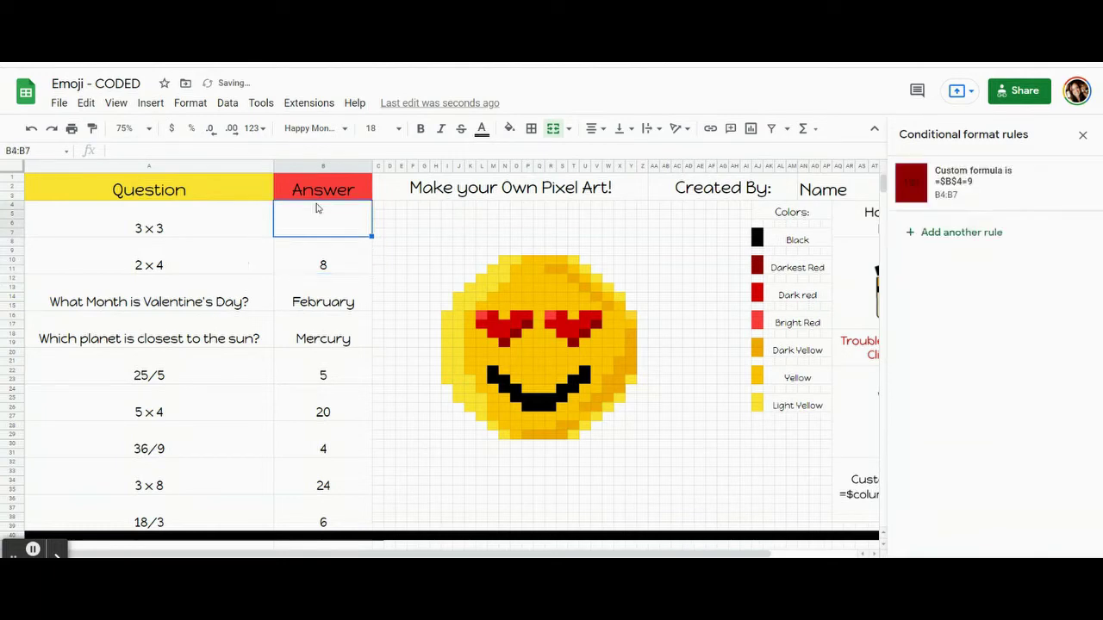
text(4)
key(Return)
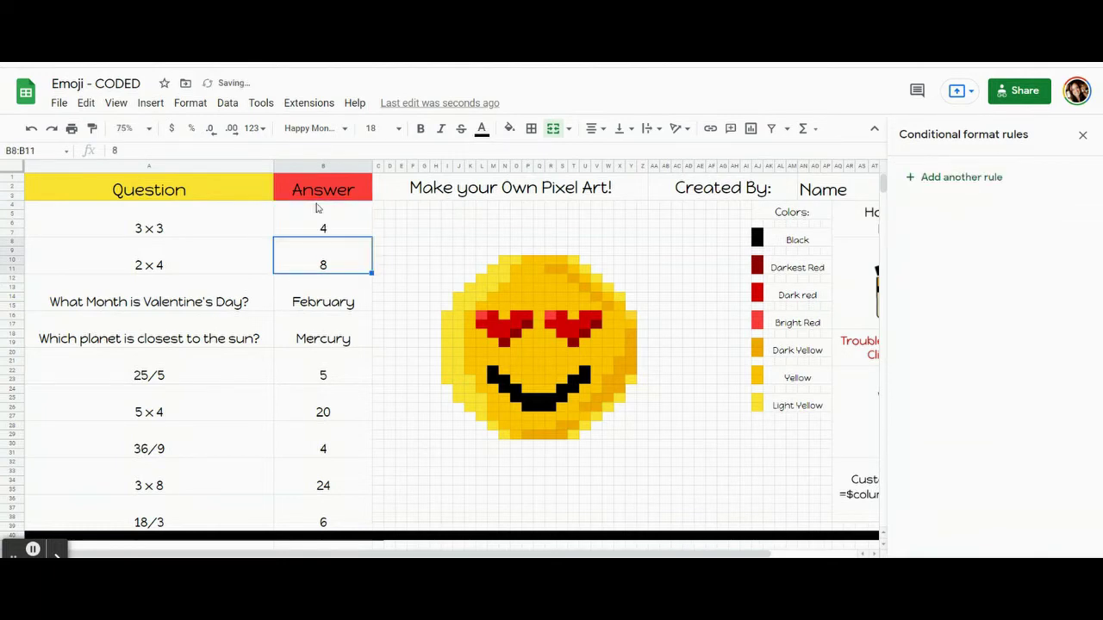
click(316, 208)
text(9)
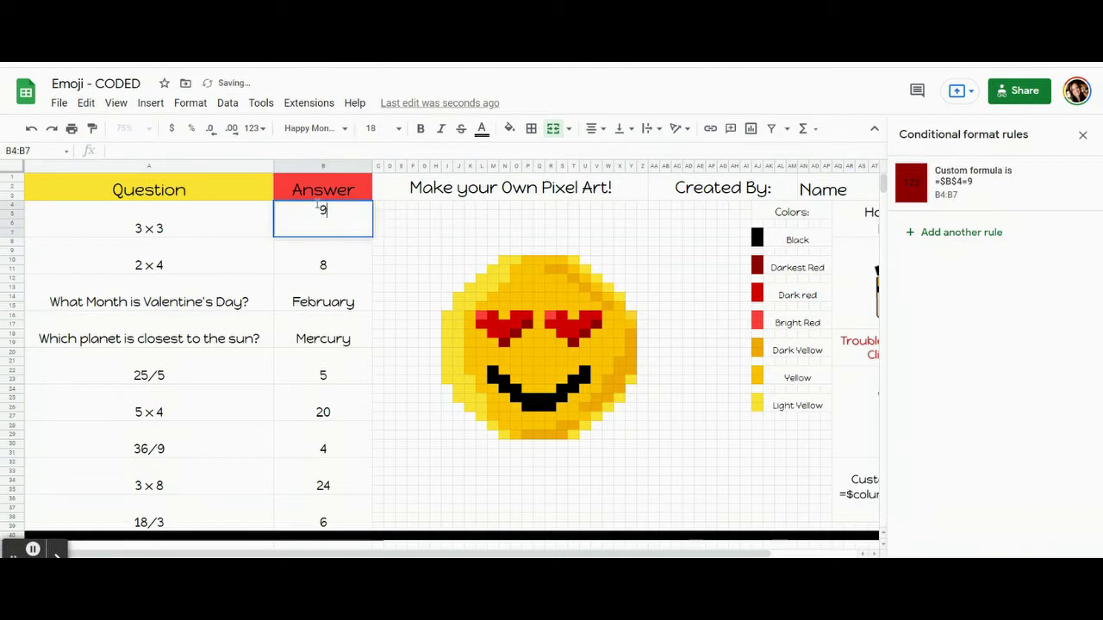
key(Return)
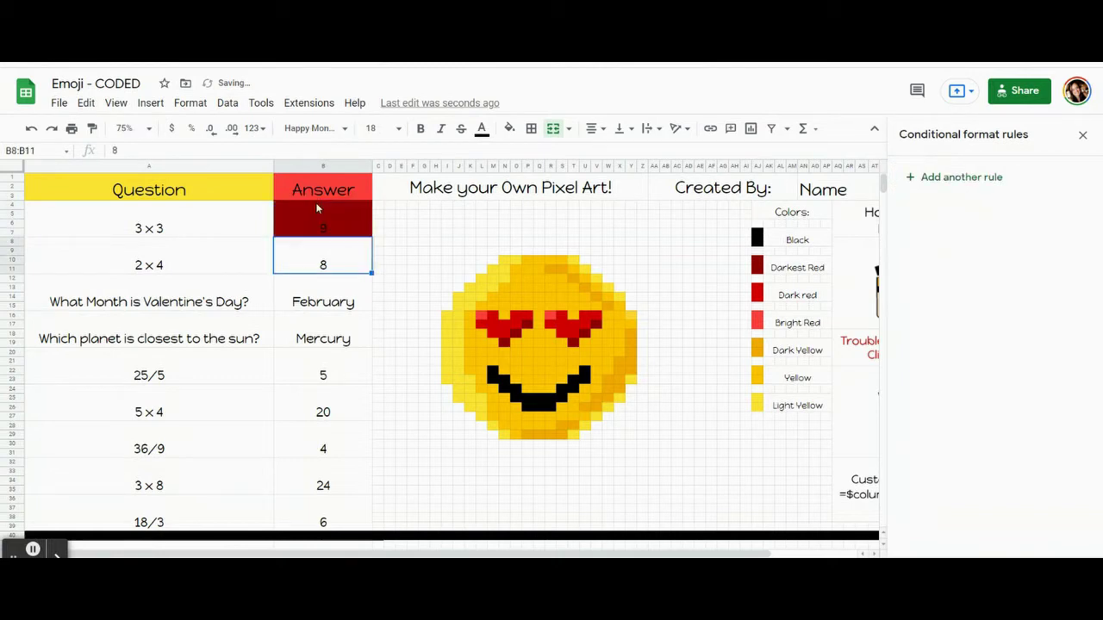
click(316, 208)
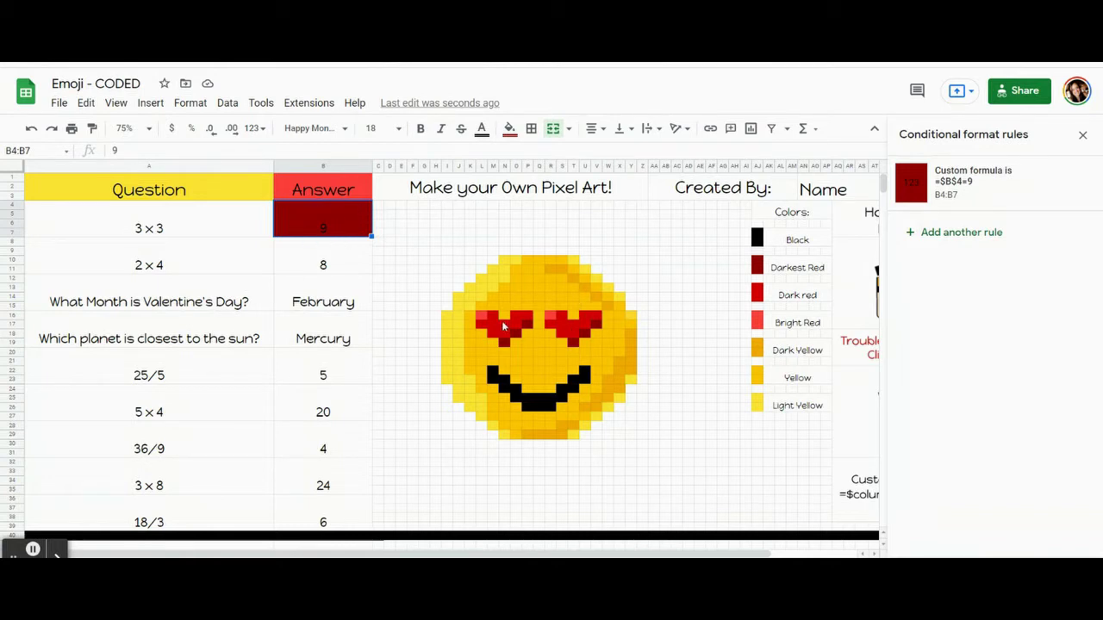
click(945, 173)
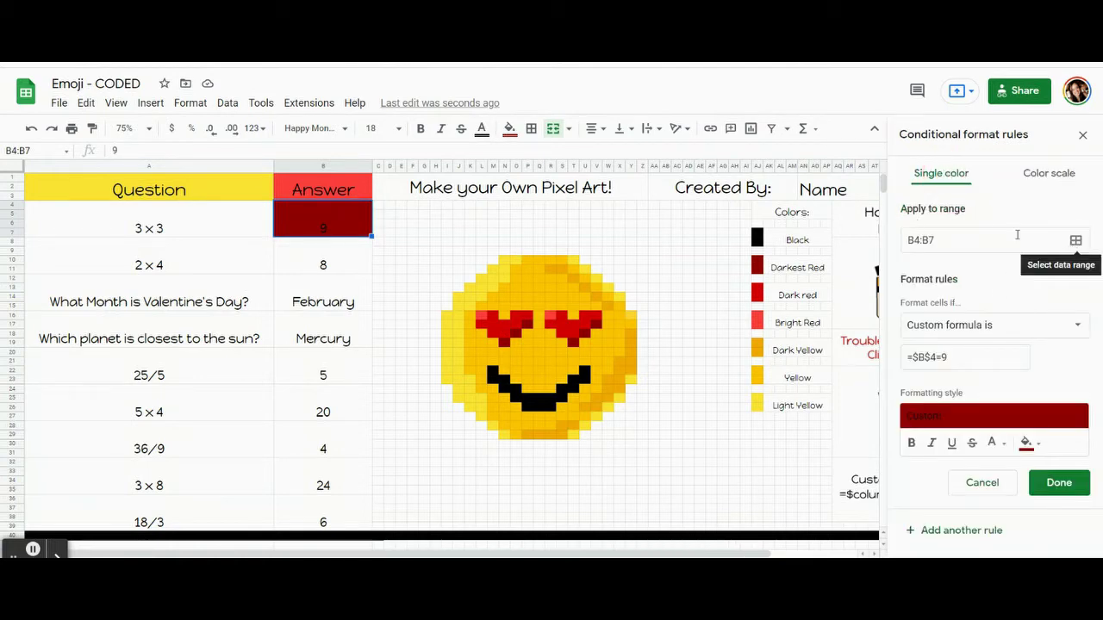
- Open the 9 rule's range selector and move the data range dialog off the emoji
click(956, 239)
drag(957, 239, 887, 242)
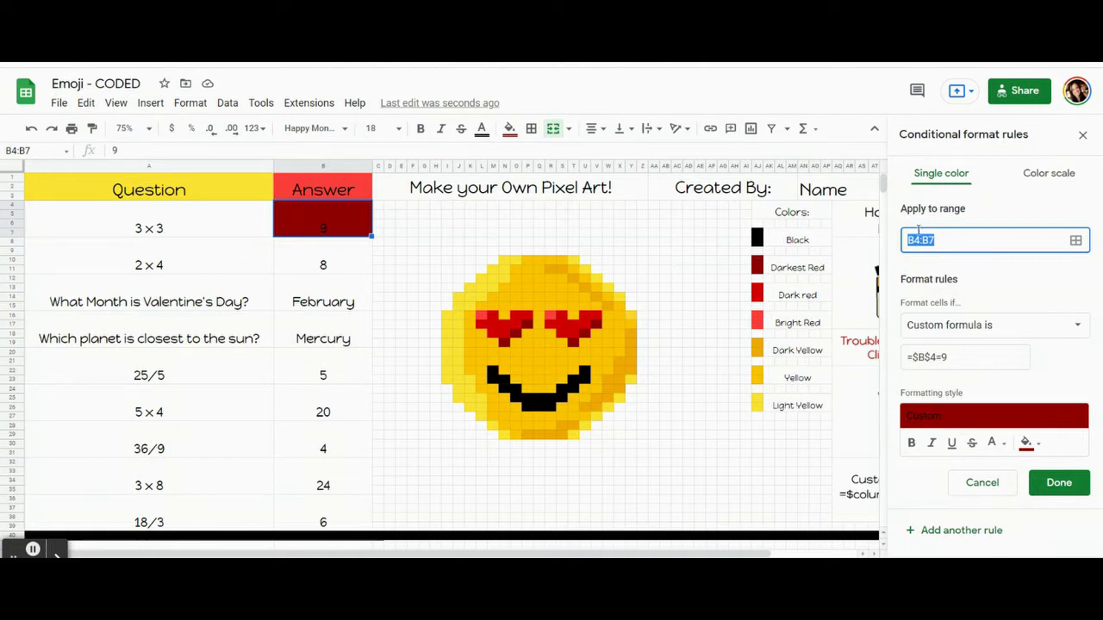
click(956, 234)
click(953, 235)
click(1076, 241)
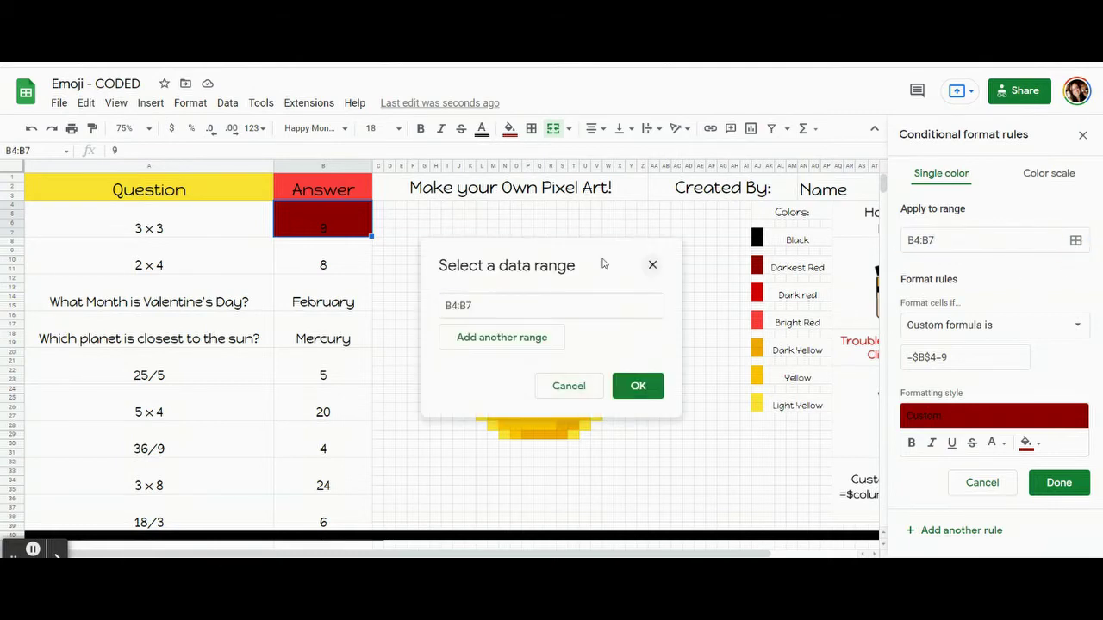
drag(597, 263, 209, 187)
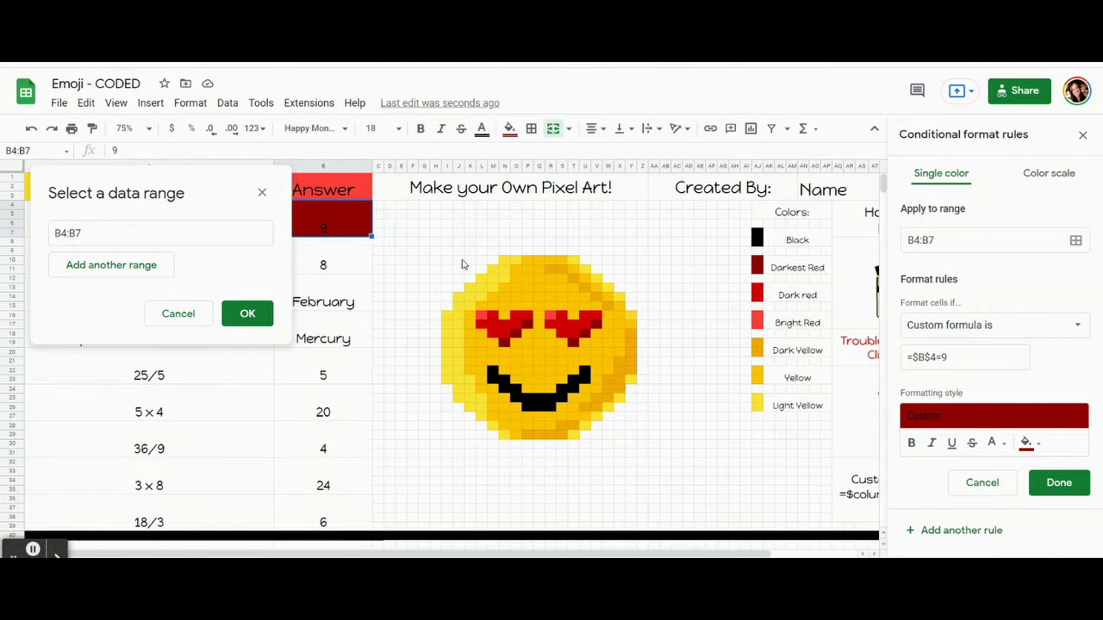
- Add eye pixels N19, O18, P17, T19, U18 and V17 as extra ranges and confirm
ctrl+click(504, 343)
ctrl+click(513, 335)
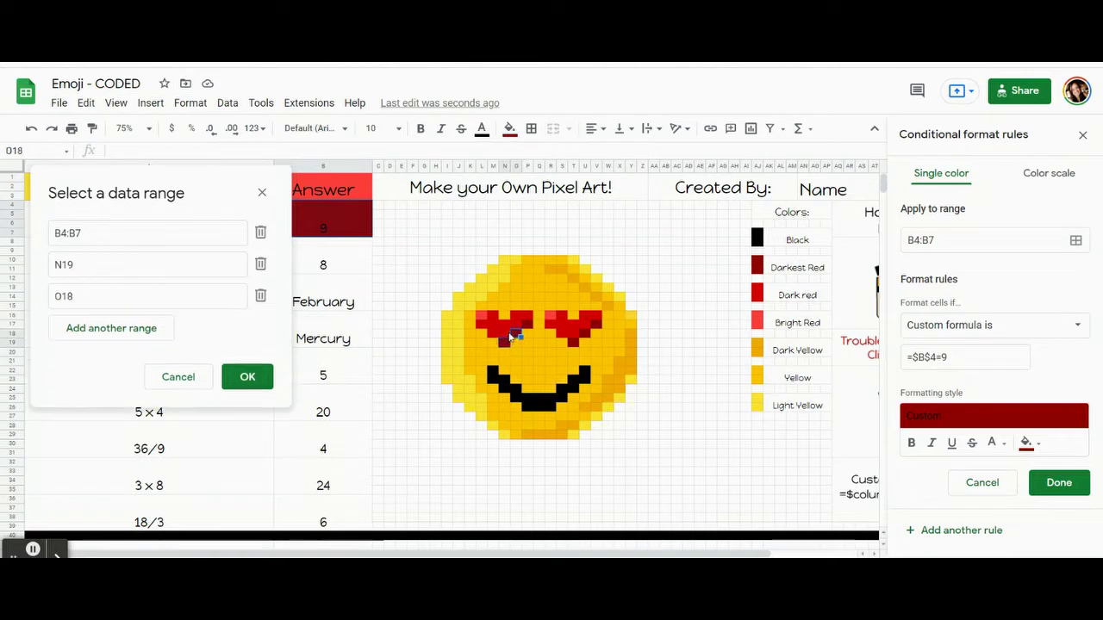
ctrl+click(527, 327)
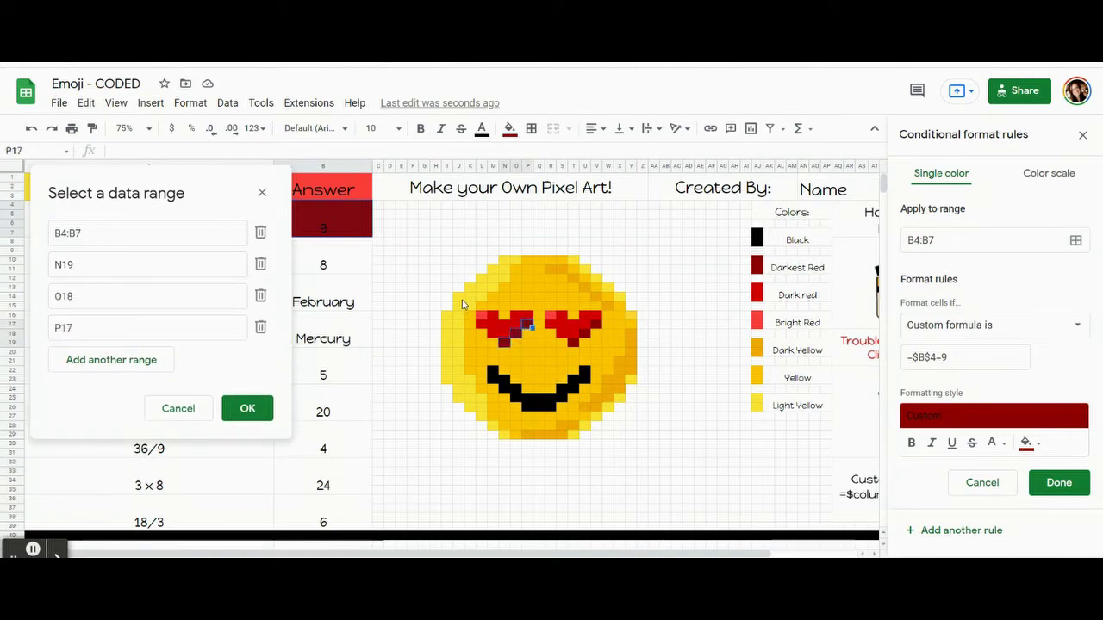
ctrl+click(574, 342)
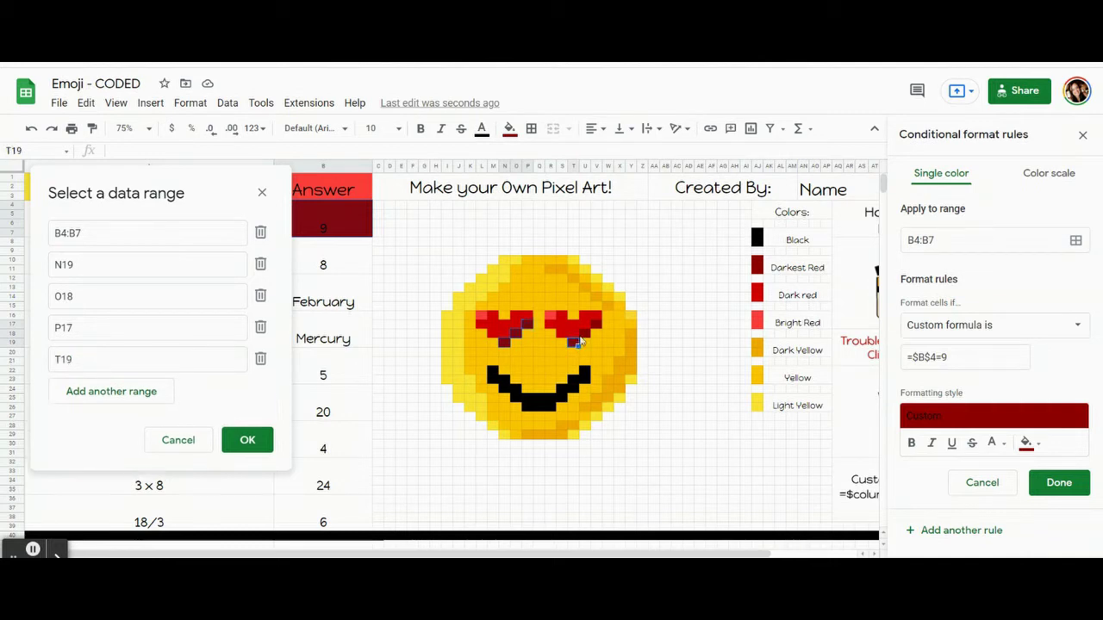
ctrl+click(585, 336)
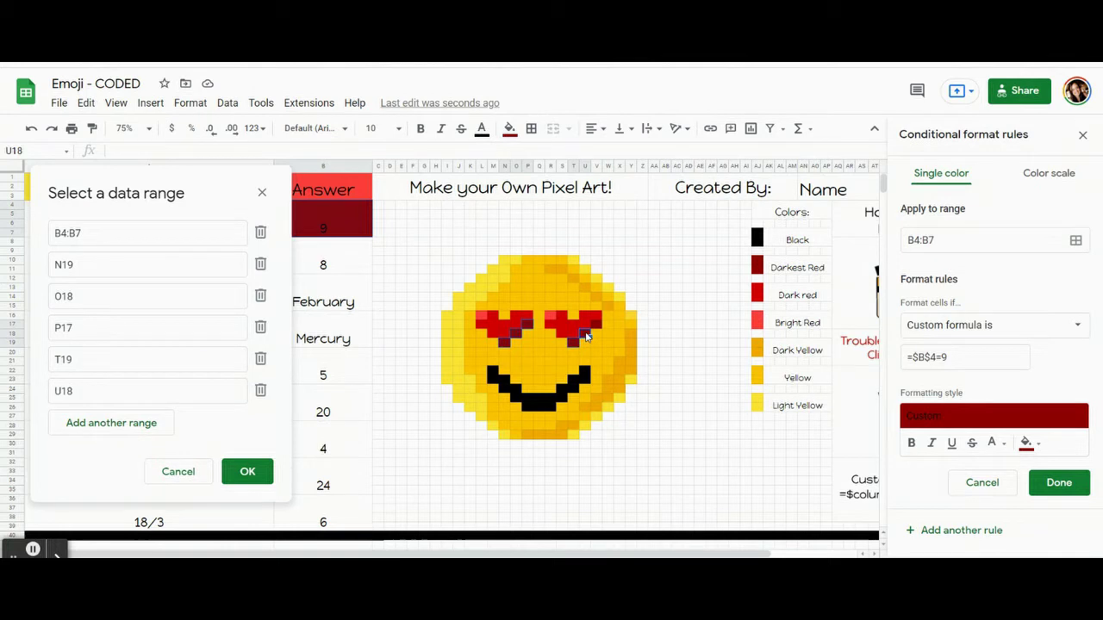
ctrl+click(595, 328)
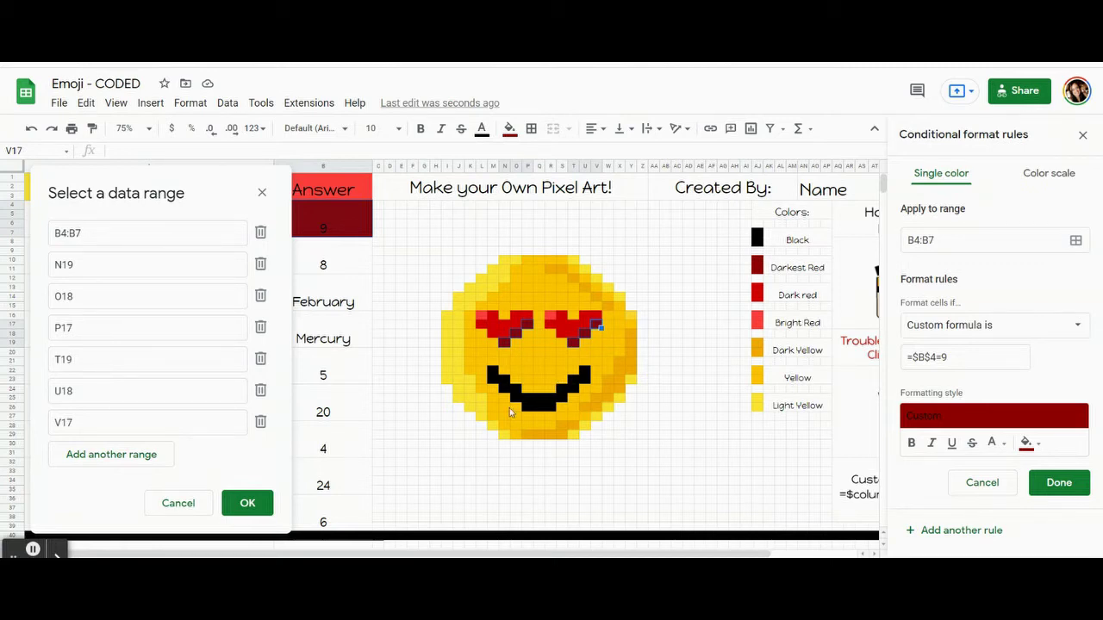
click(248, 503)
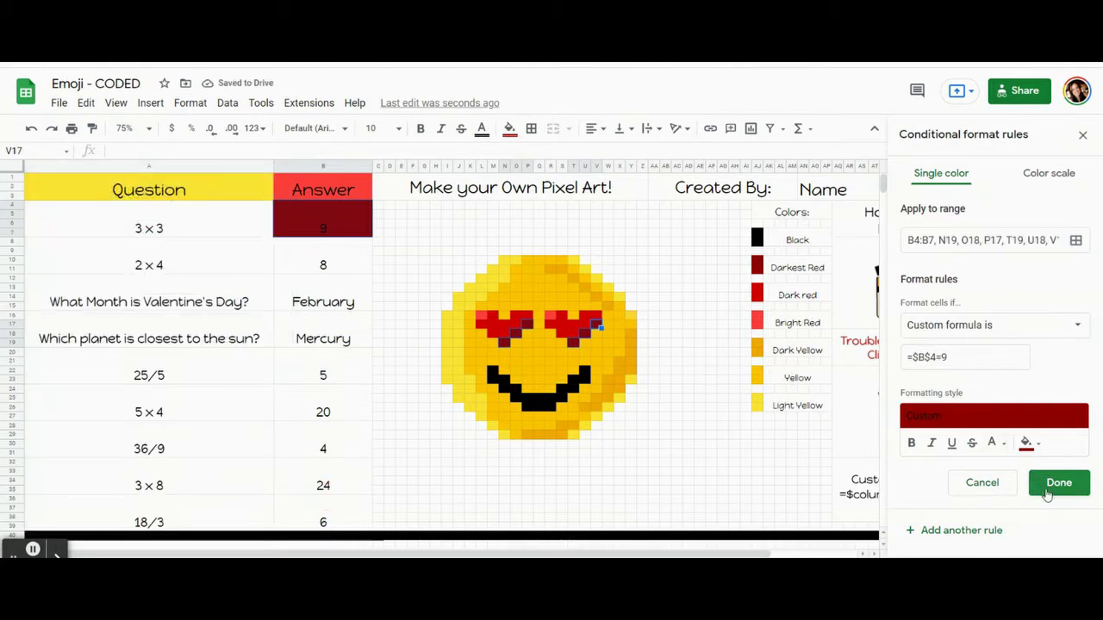
- Save the updated dark red rule and remove the eye pixels' own fill colour
click(1047, 491)
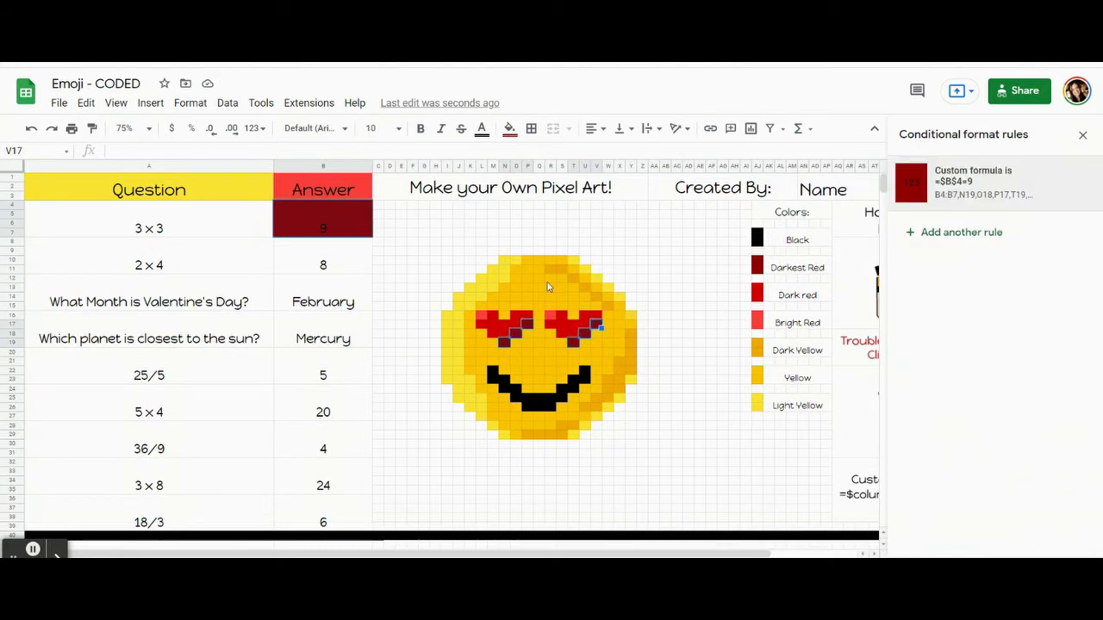
click(510, 129)
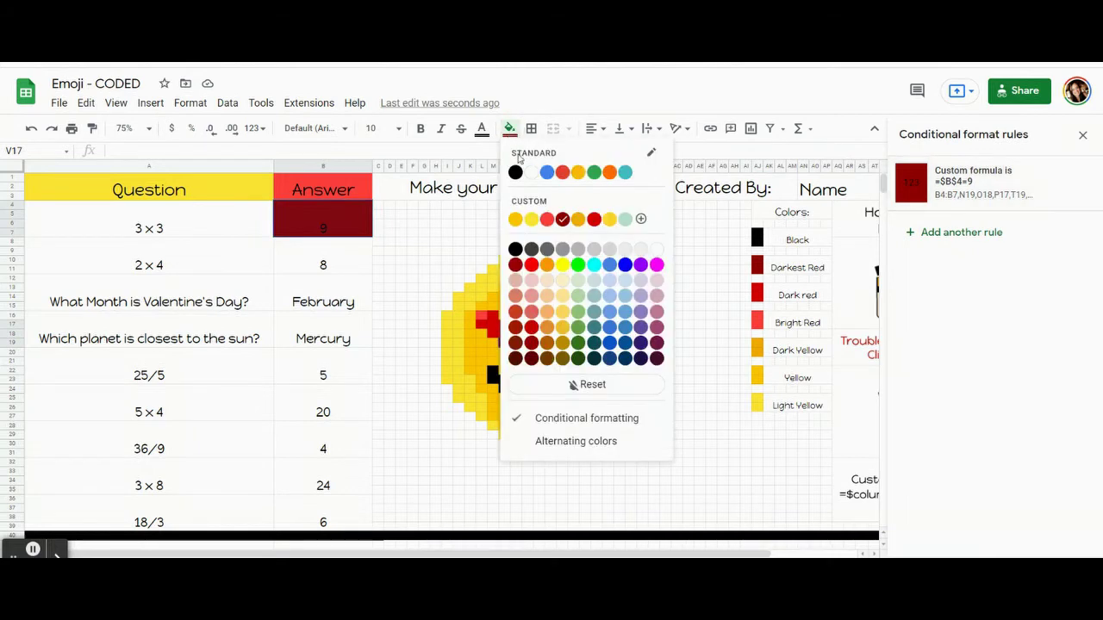
click(595, 384)
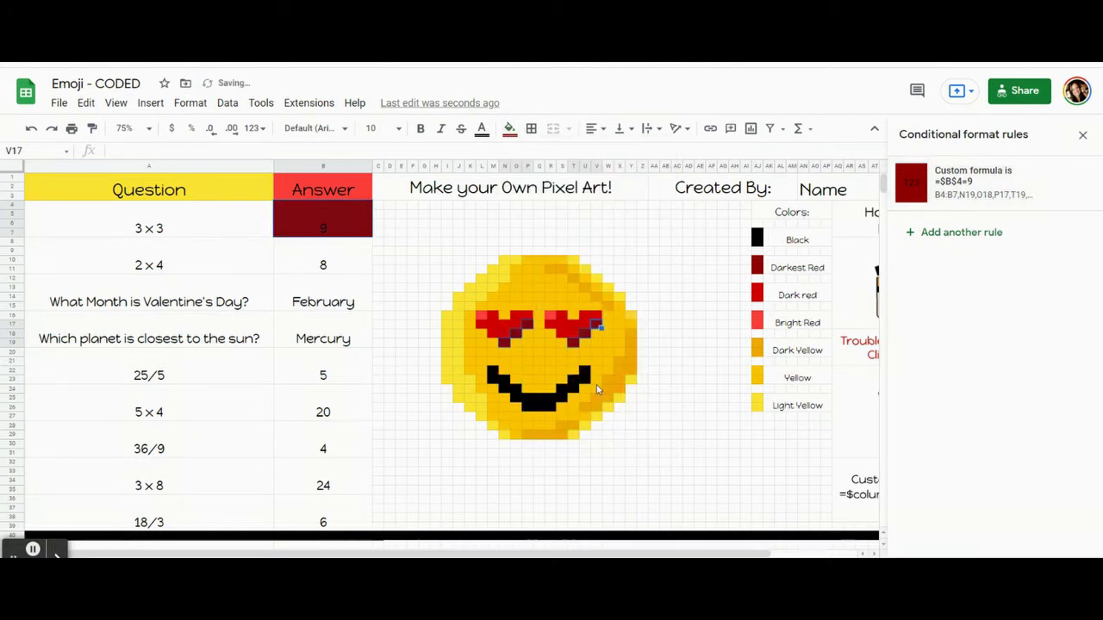
click(295, 419)
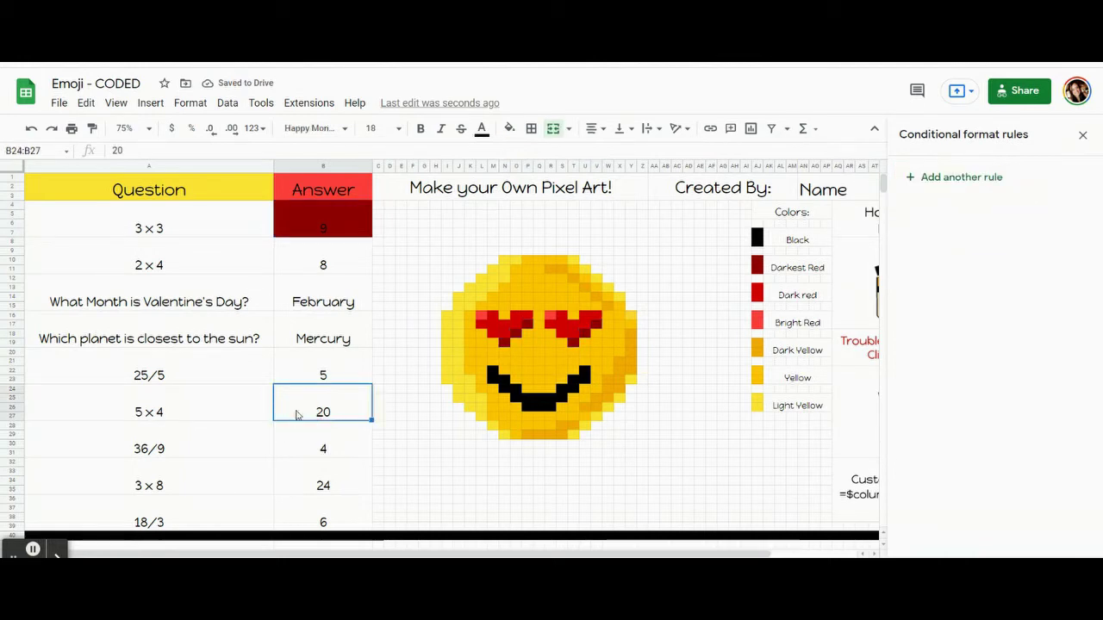
- Test the rule by clearing and re-entering 9 in B4, then clear it and move down
click(310, 233)
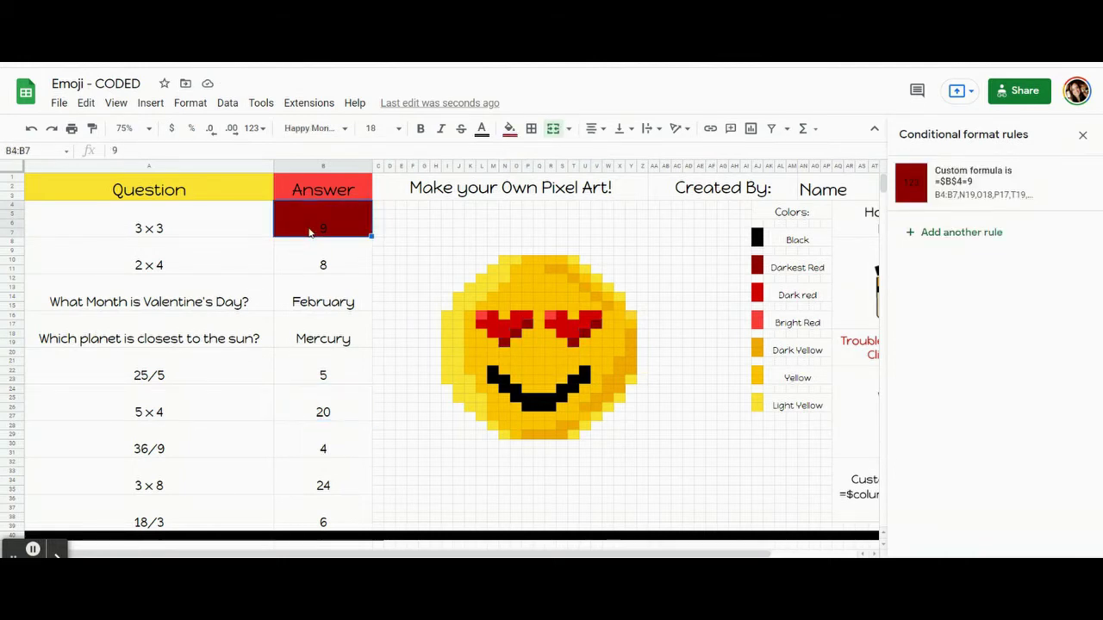
key(Delete)
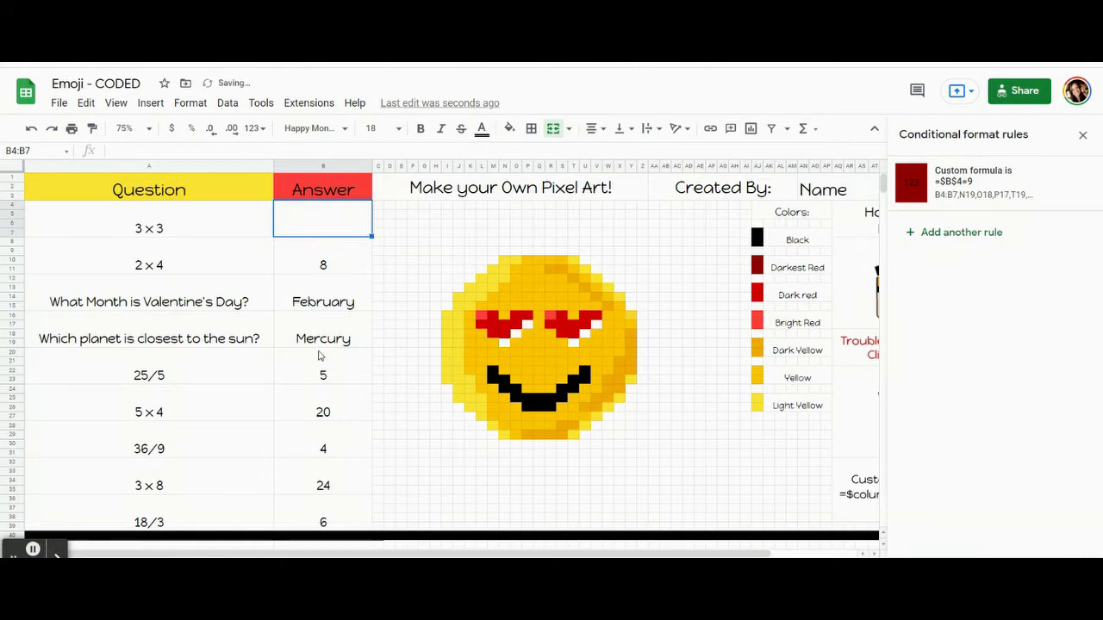
click(318, 355)
click(306, 225)
text(9)
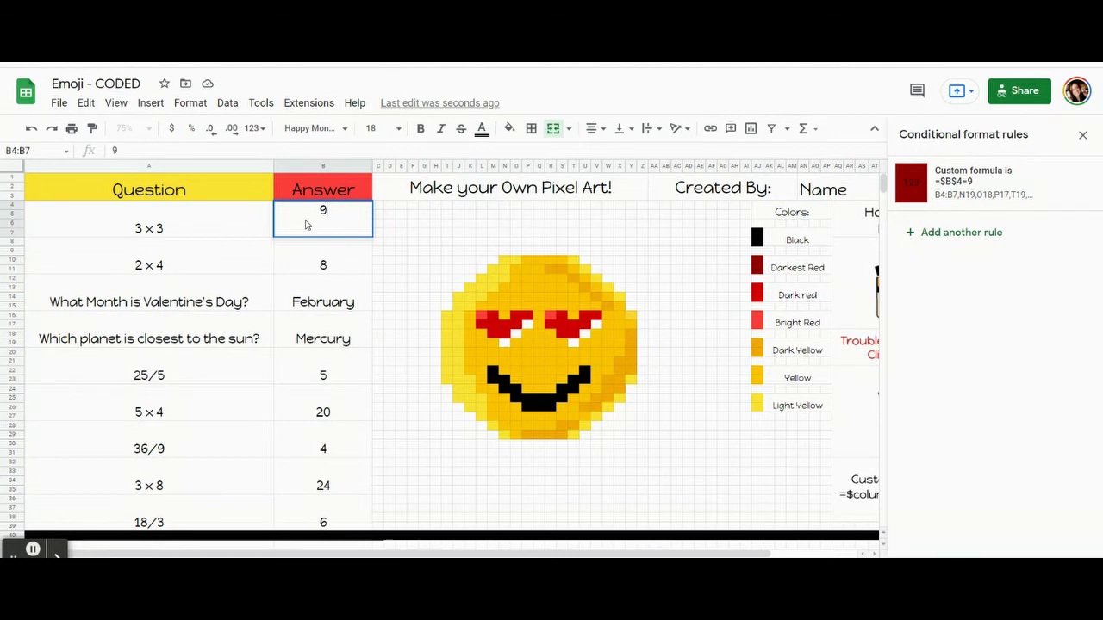
key(Return)
click(306, 225)
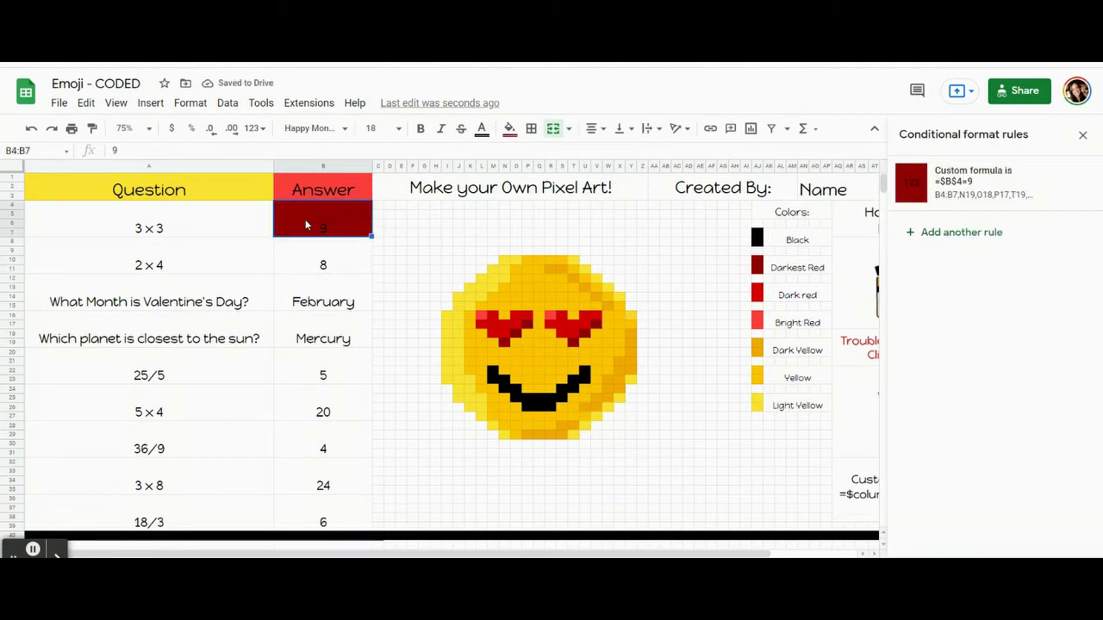
key(Delete)
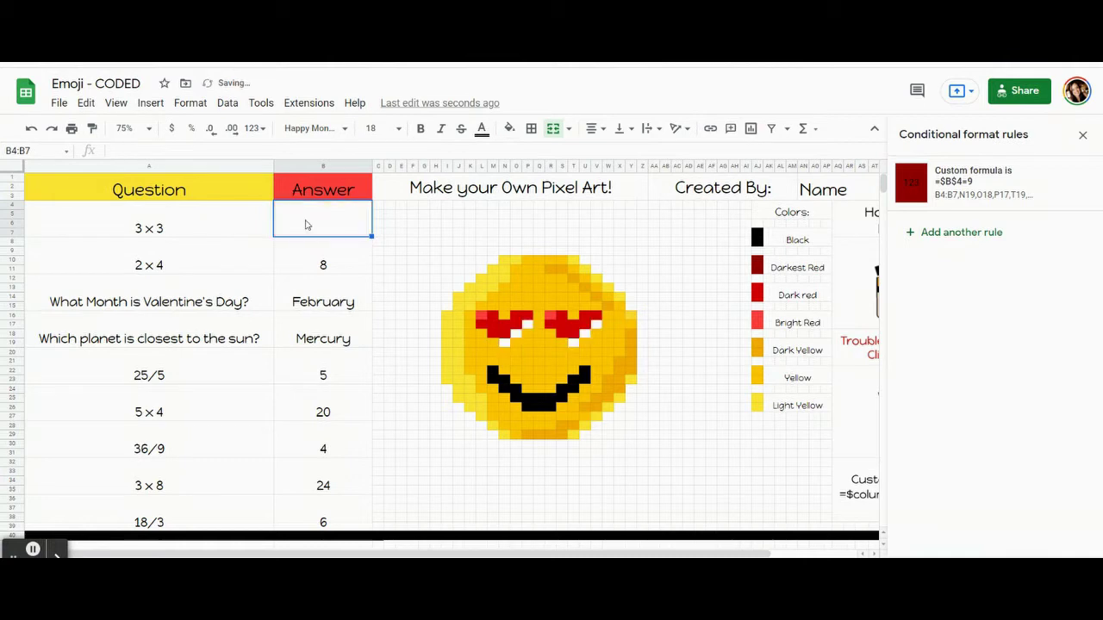
key(Down)
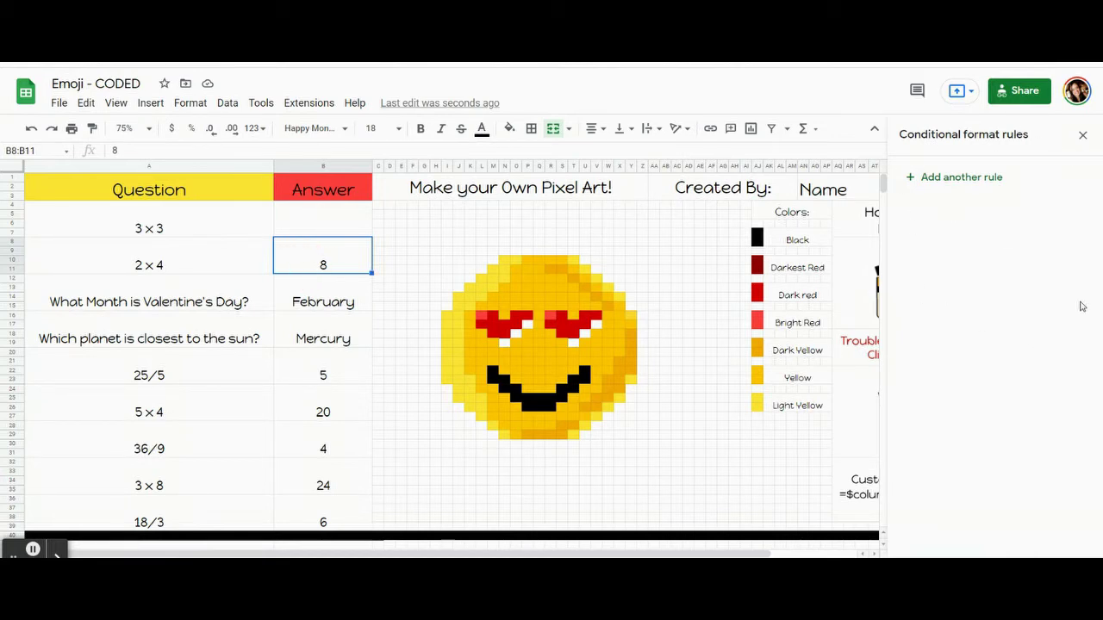
- Start a new rule and check pixel P21's fill colour before reselecting answer cell B8:B11
click(954, 177)
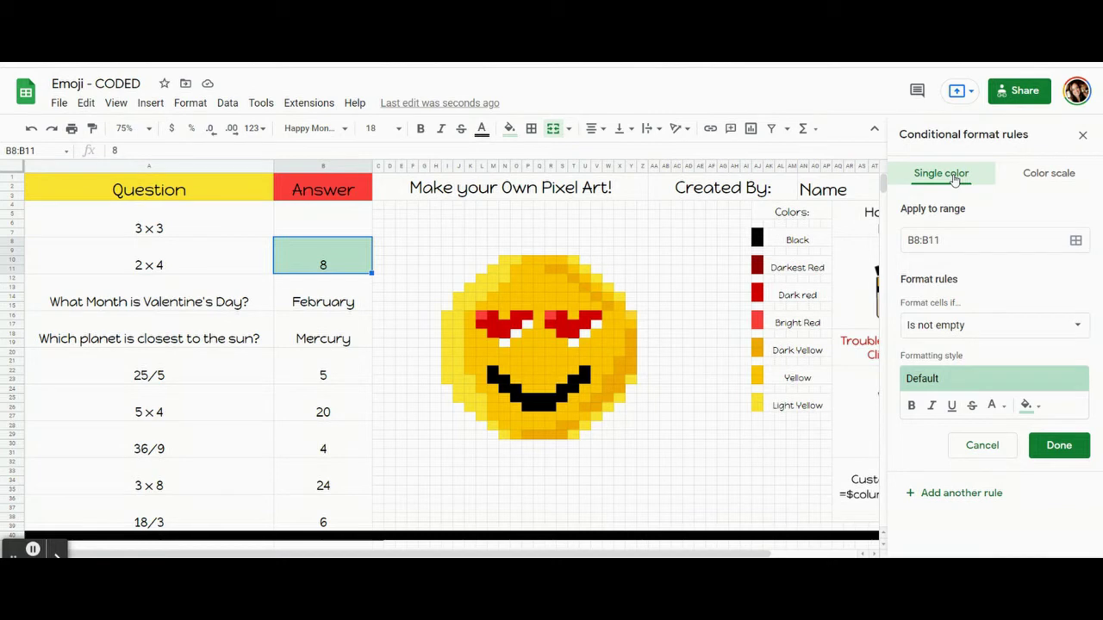
click(528, 361)
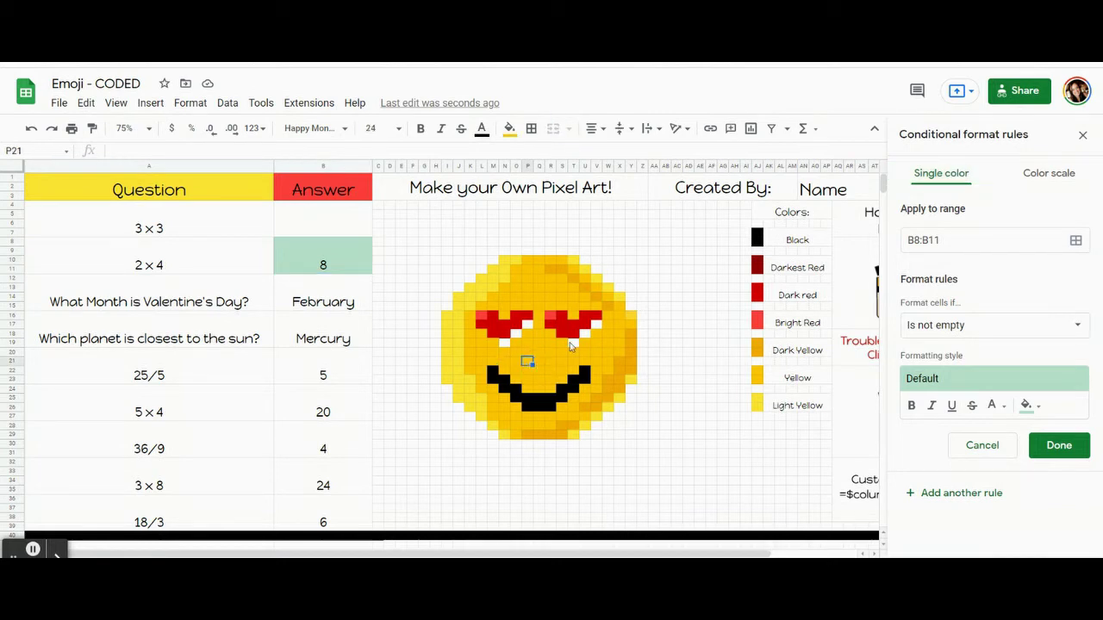
click(508, 129)
click(509, 129)
click(509, 128)
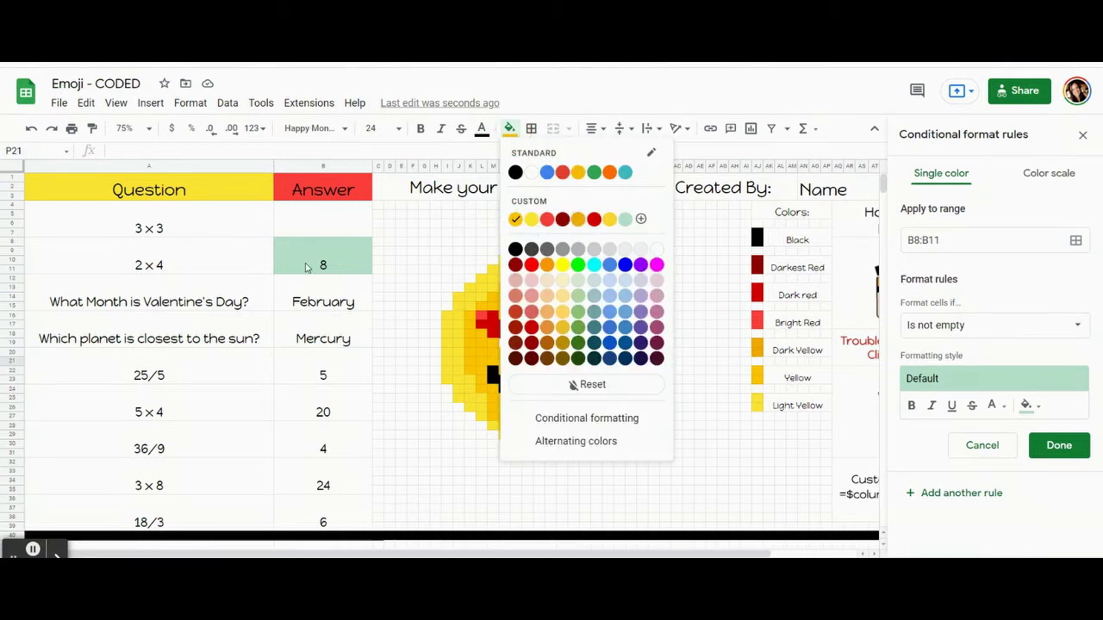
click(305, 263)
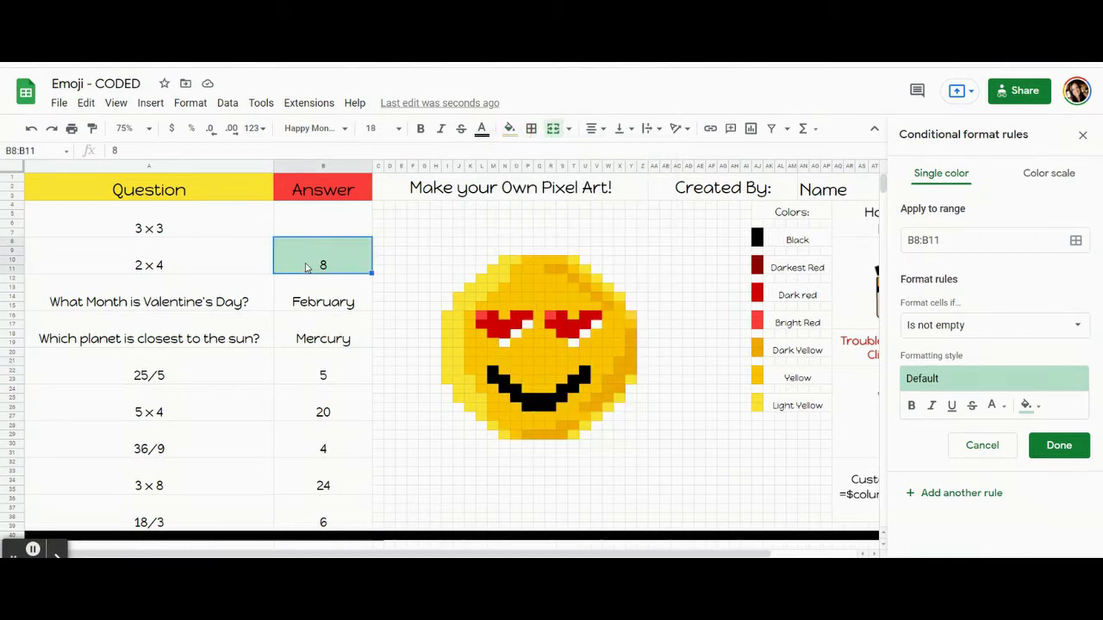
- Give the new rule the first custom yellow fill and custom formula =$b$8=8
click(1038, 406)
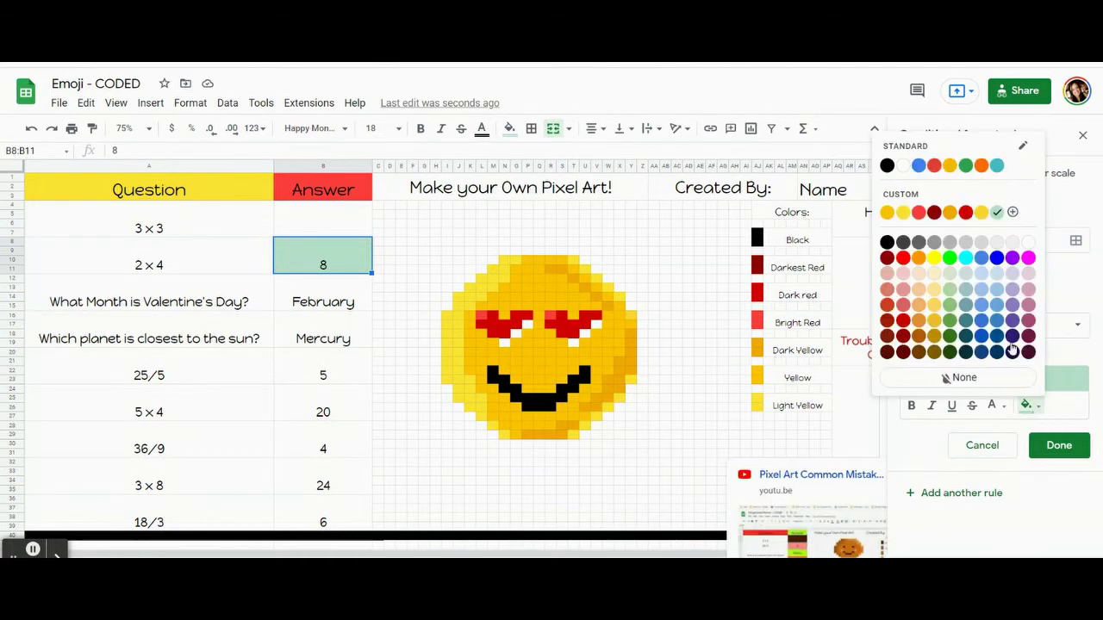
click(887, 216)
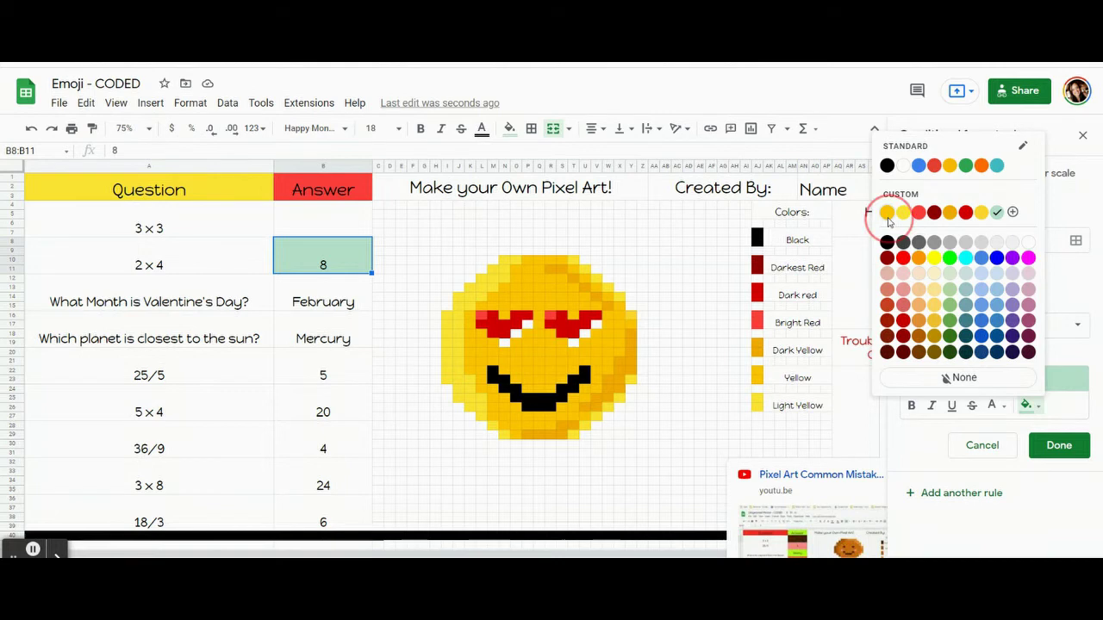
click(955, 330)
scroll(956, 432, down, 3)
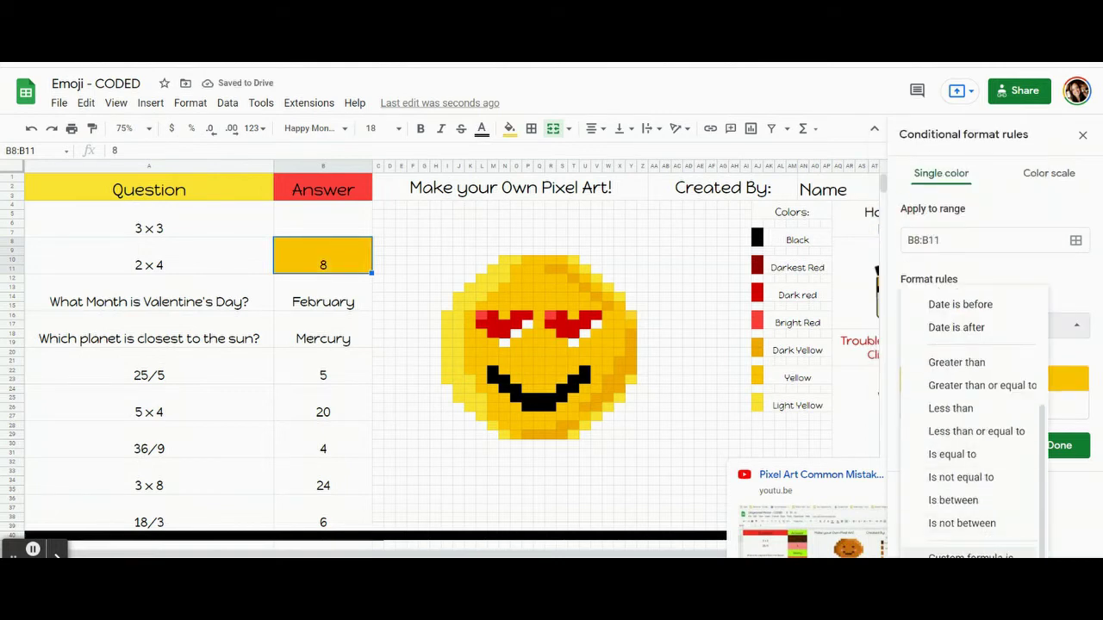
click(971, 556)
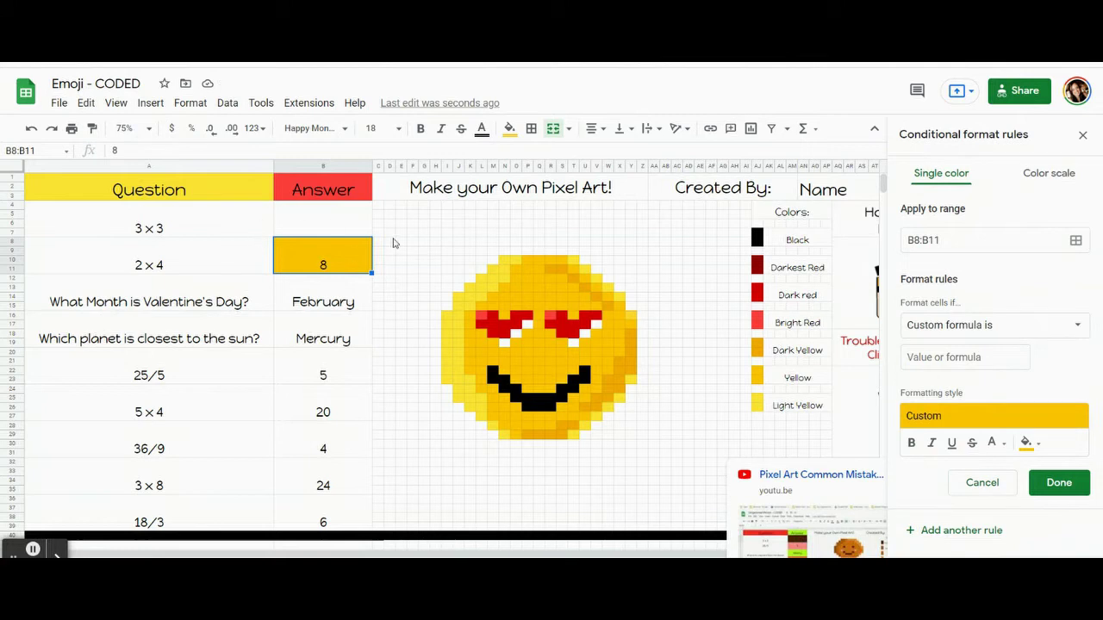
click(931, 355)
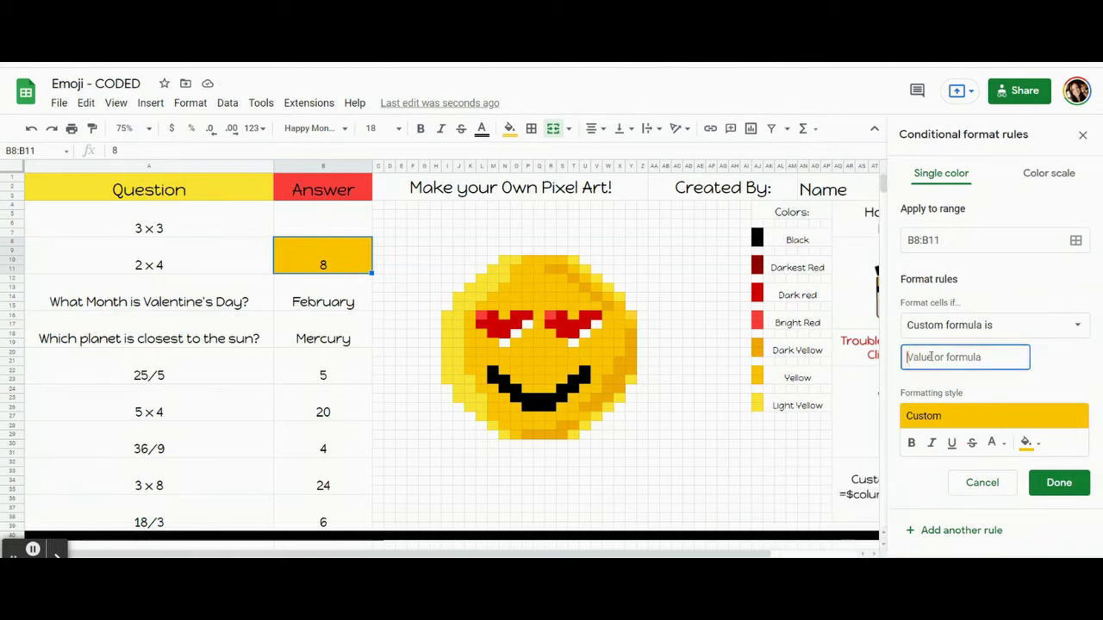
text(=$b$8)
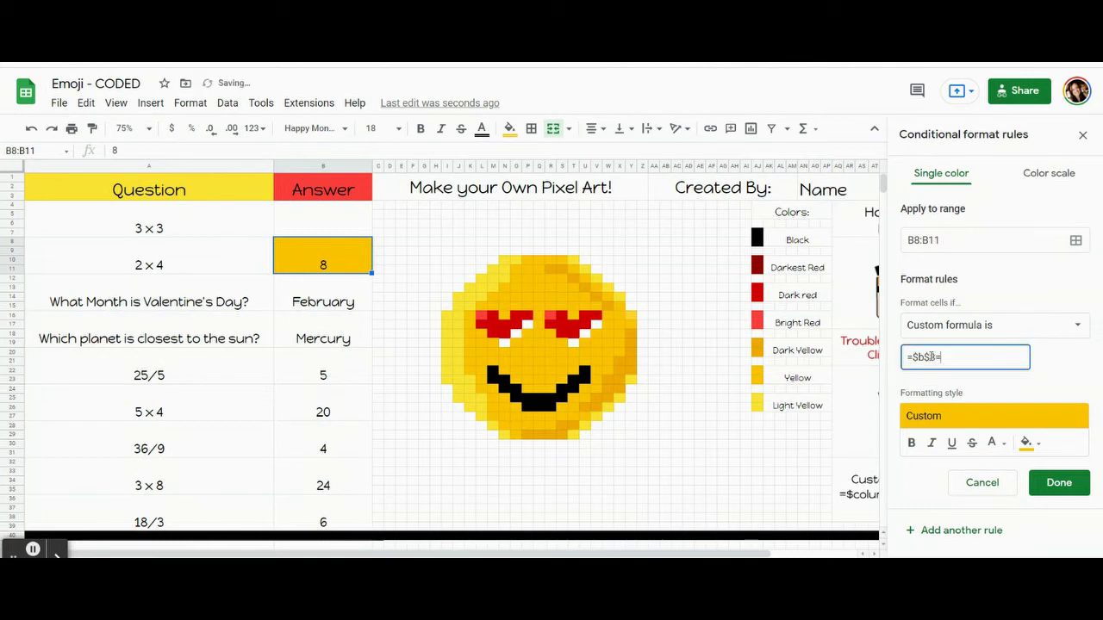
text(=8)
- Add yellow pixels P11, O13, R13, Q15, Q18, W17, W19, U20, S21 and Q22 to the rule's ranges
click(1075, 241)
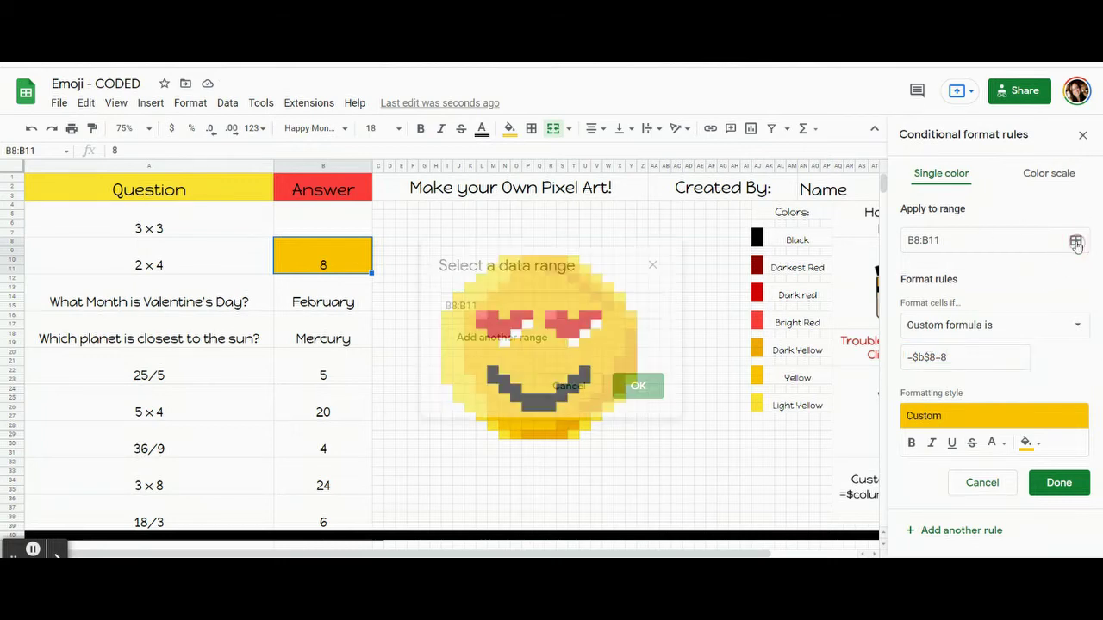
drag(611, 256, 221, 132)
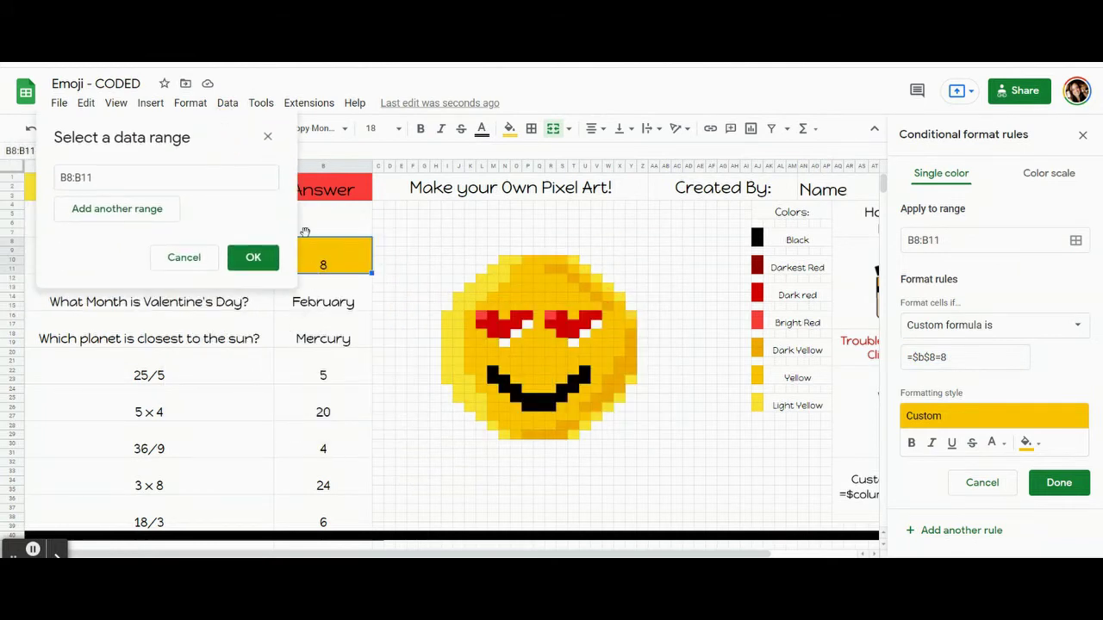
ctrl+click(527, 273)
ctrl+click(515, 286)
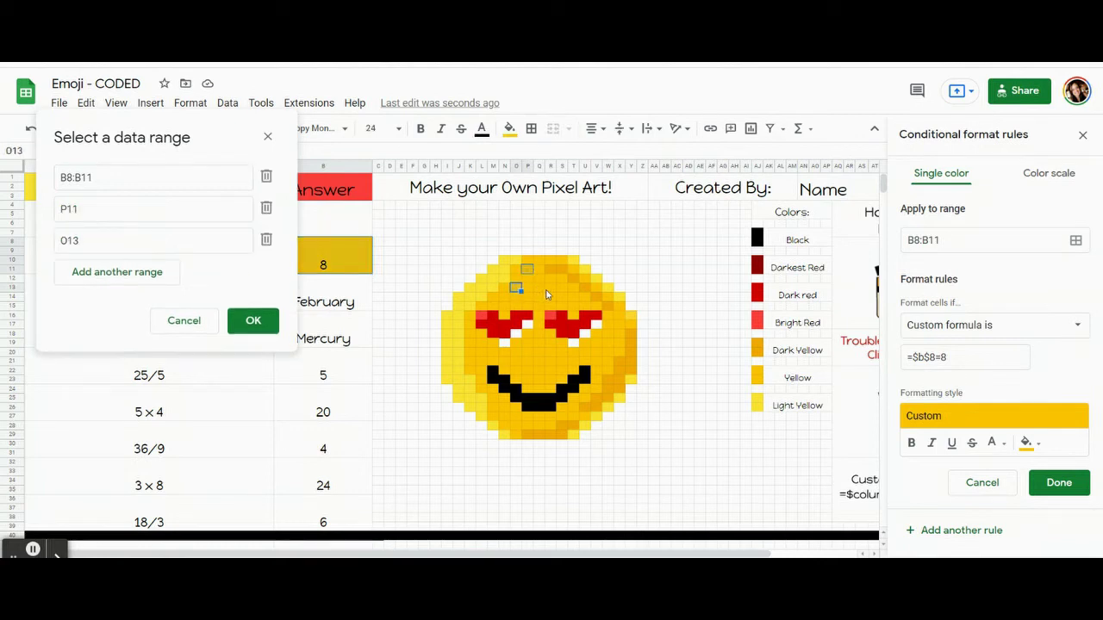
ctrl+click(550, 287)
ctrl+click(538, 305)
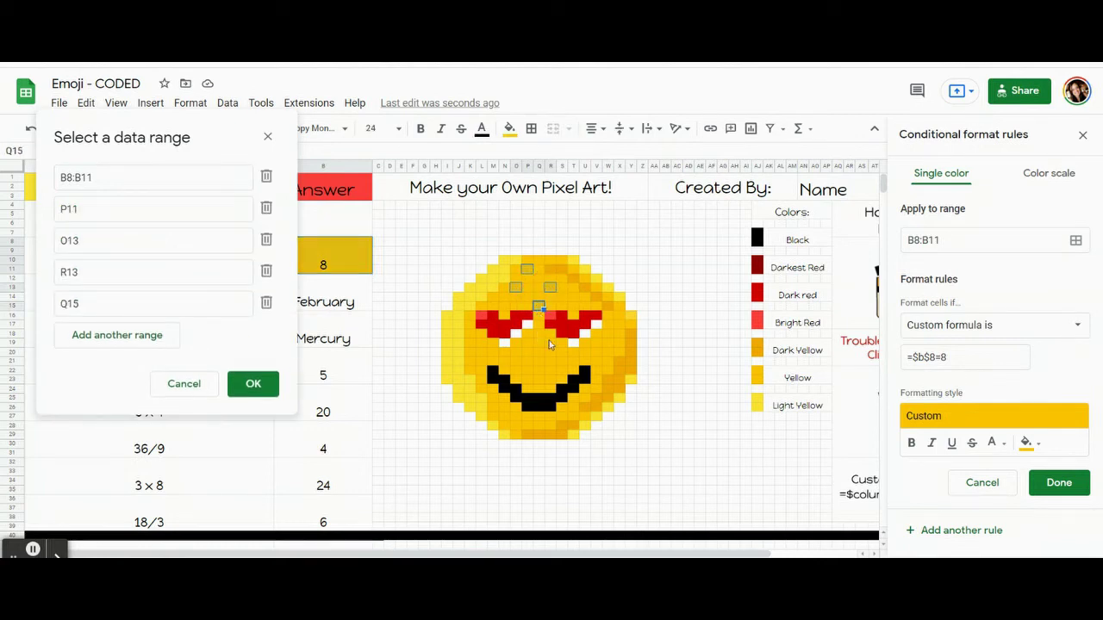
ctrl+click(539, 333)
ctrl+click(607, 324)
ctrl+click(607, 342)
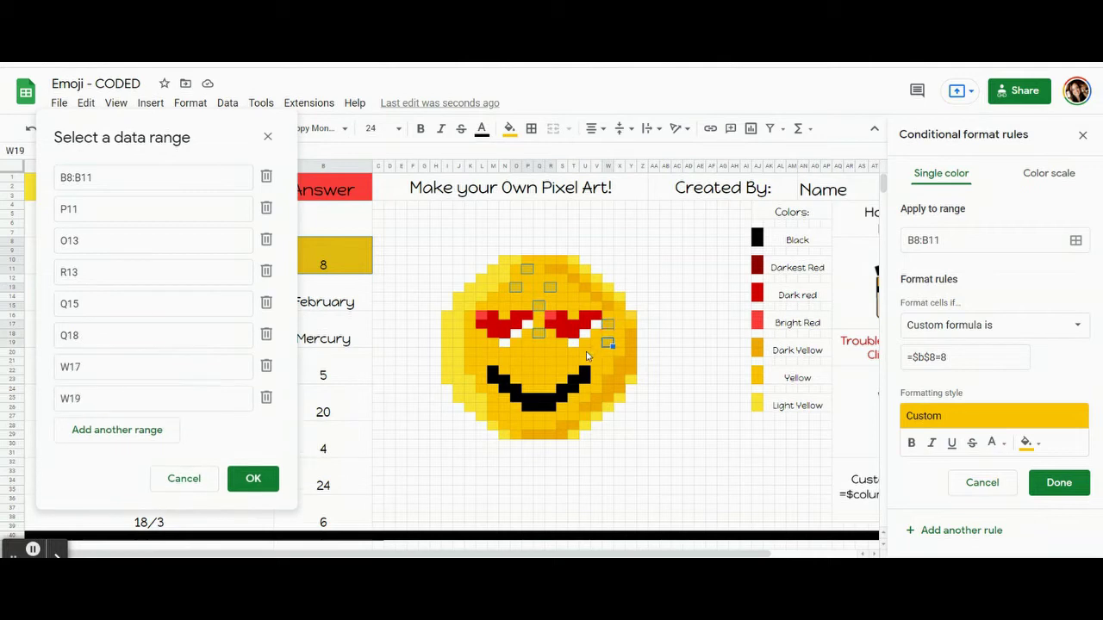
ctrl+click(585, 353)
ctrl+click(561, 361)
ctrl+click(538, 370)
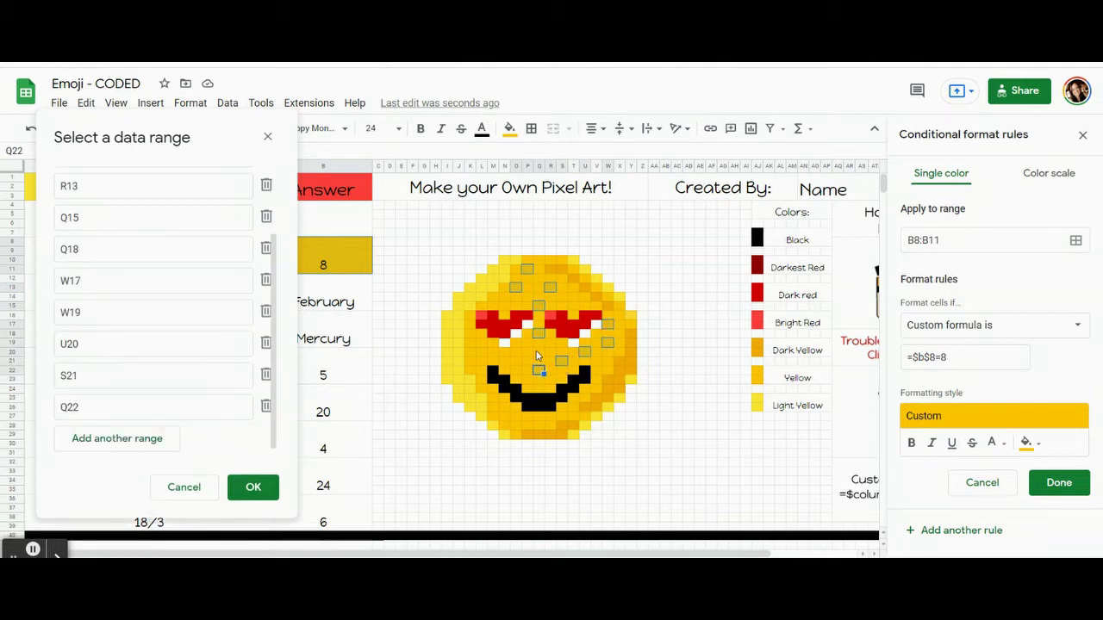
- Add pixels Q20, O20, L20, O26, O22, K17:K22, T13, X18, W21, U24, T26, R28, M25 and M14
ctrl+click(538, 352)
ctrl+click(516, 352)
ctrl+click(481, 352)
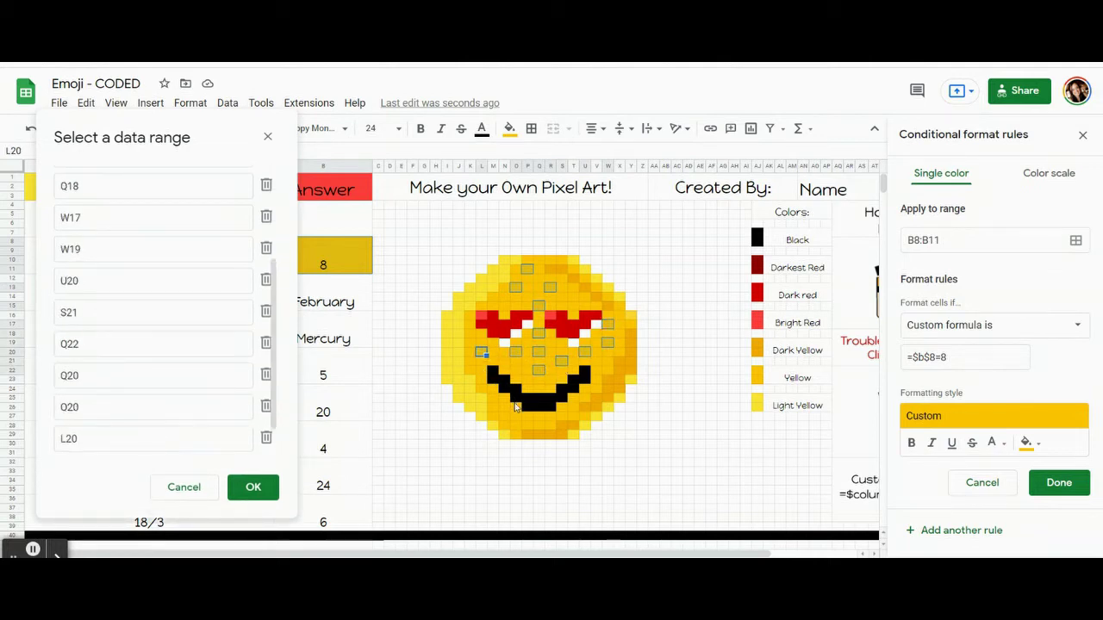
ctrl+click(515, 408)
ctrl+click(515, 371)
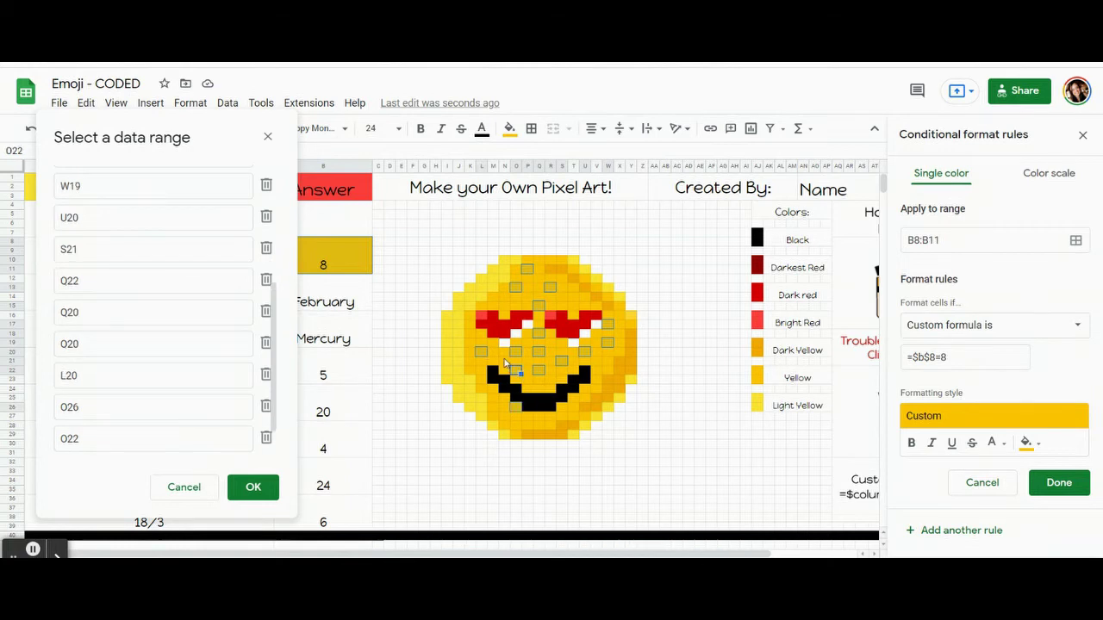
ctrl+click(469, 326)
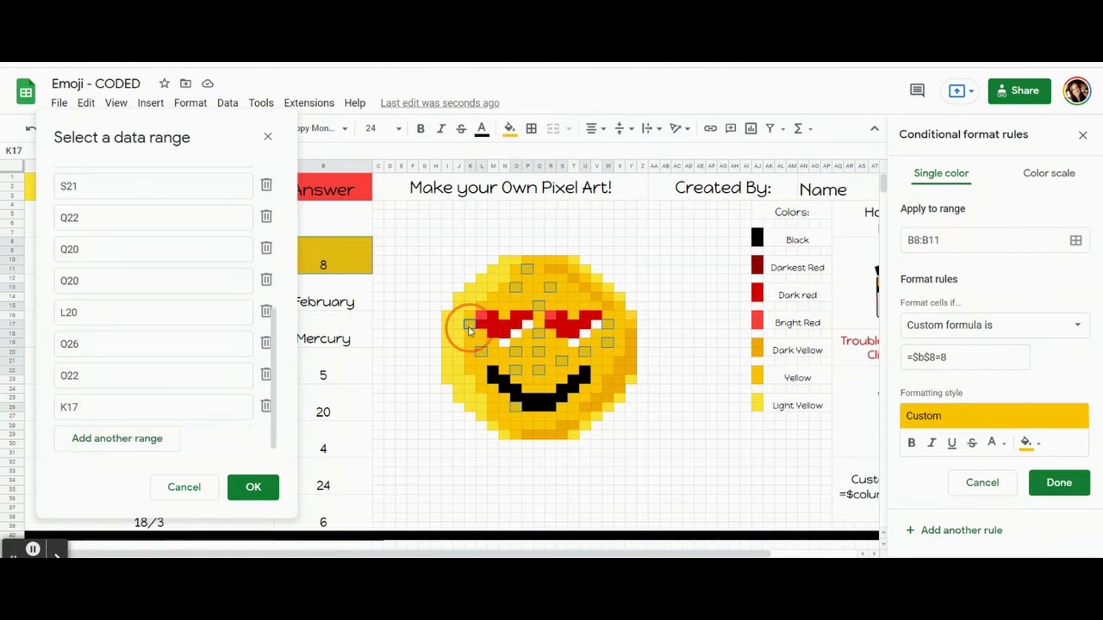
drag(468, 326, 474, 368)
click(573, 295)
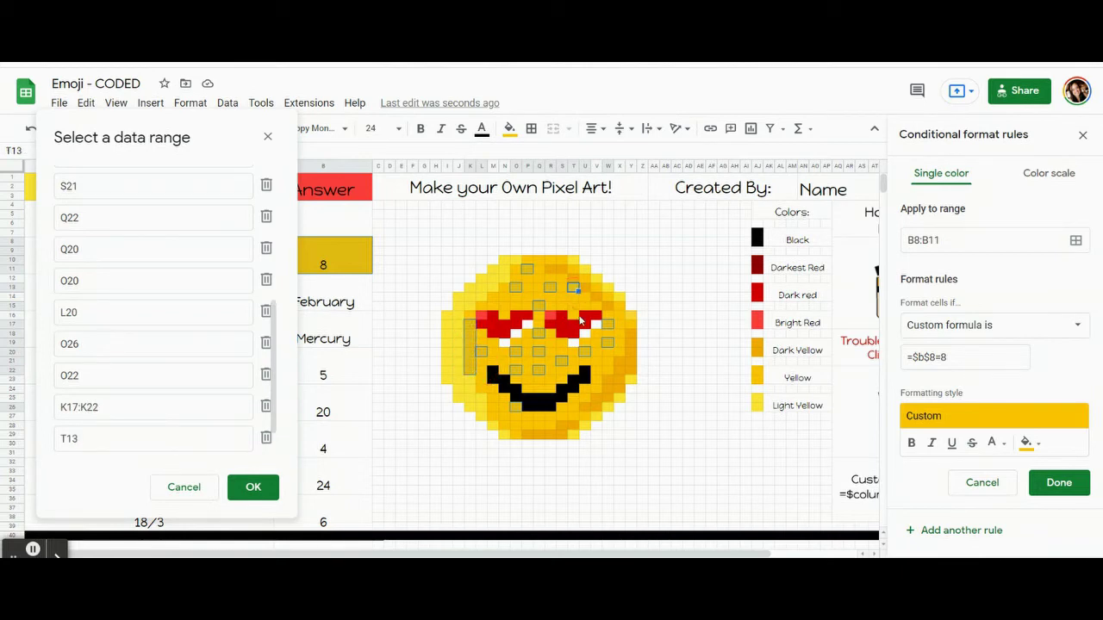
click(620, 335)
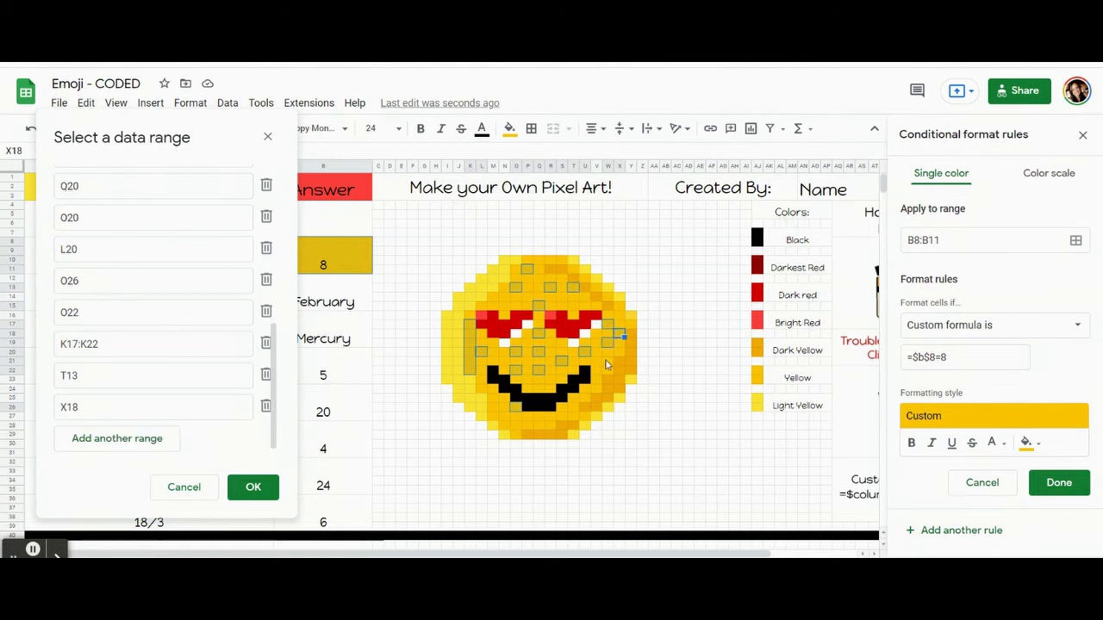
click(605, 366)
click(585, 389)
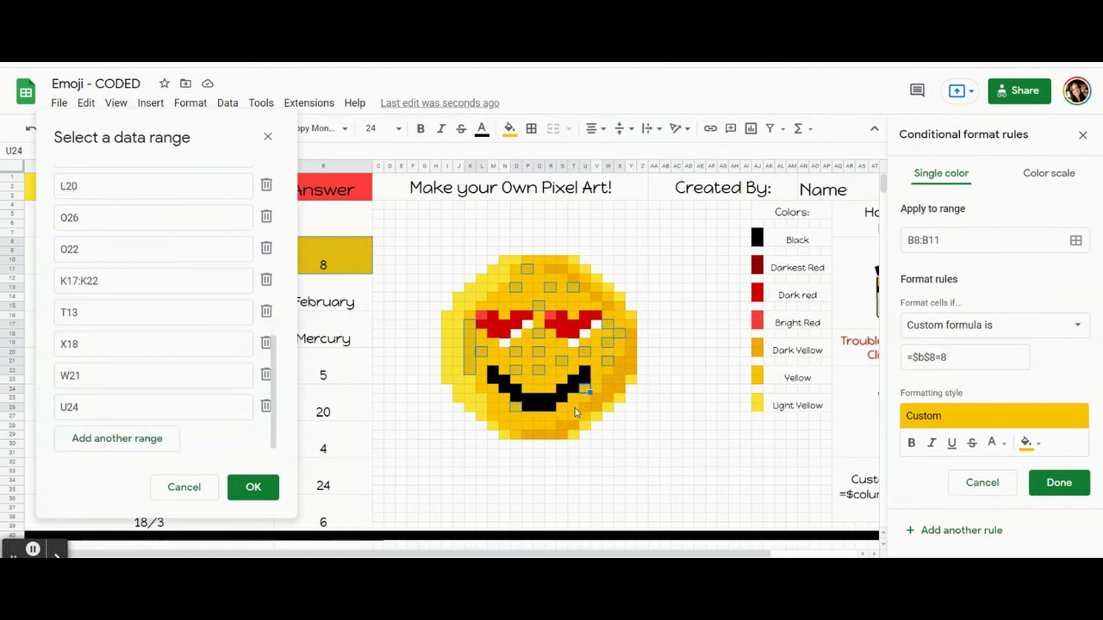
click(572, 410)
click(549, 425)
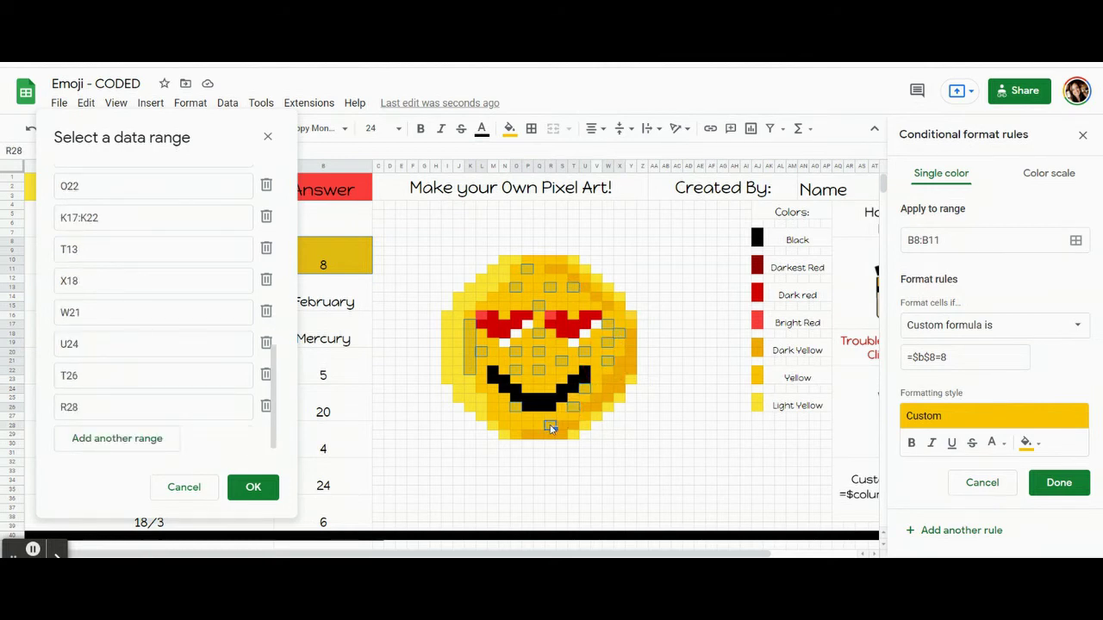
click(490, 403)
click(493, 297)
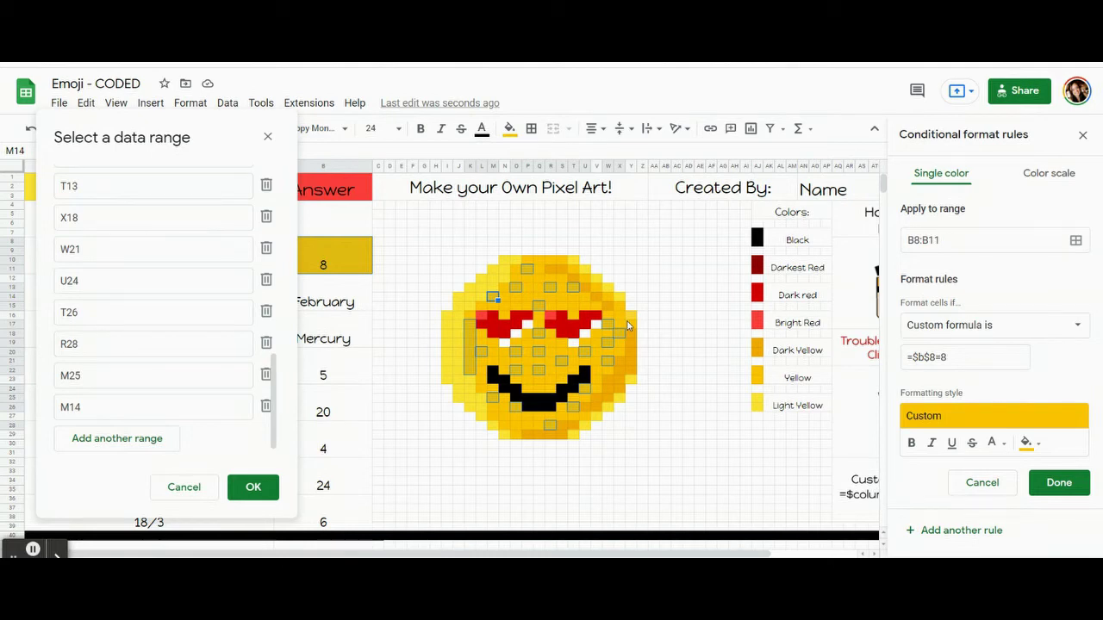
- Save the yellow =$B$8=8 rule and reset the selected pixels' own fill colour
click(255, 488)
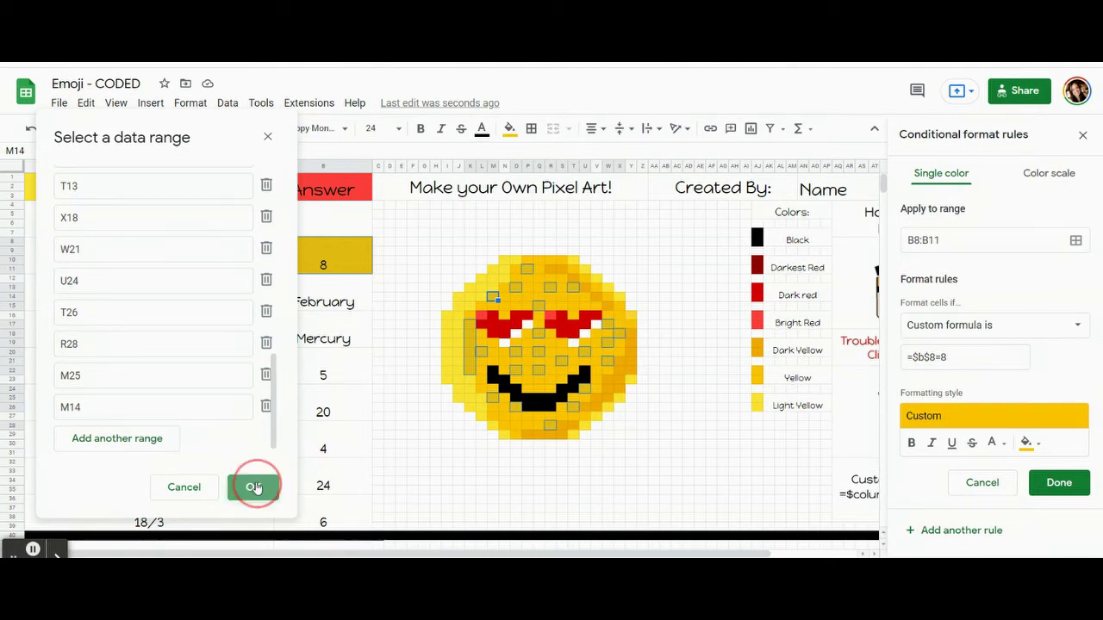
click(1065, 485)
click(509, 132)
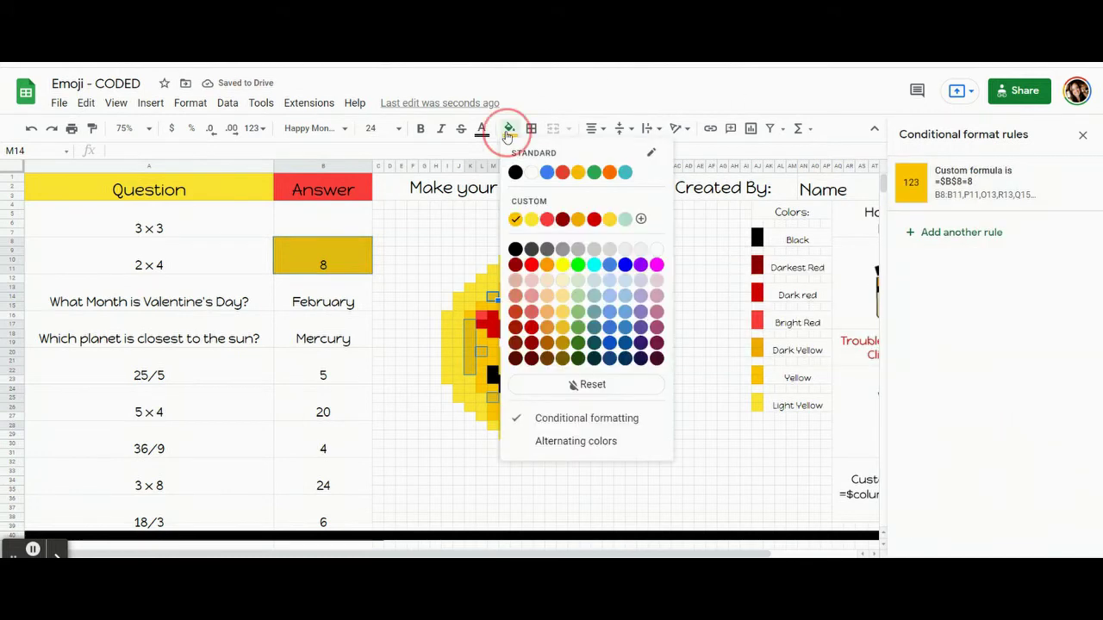
click(578, 393)
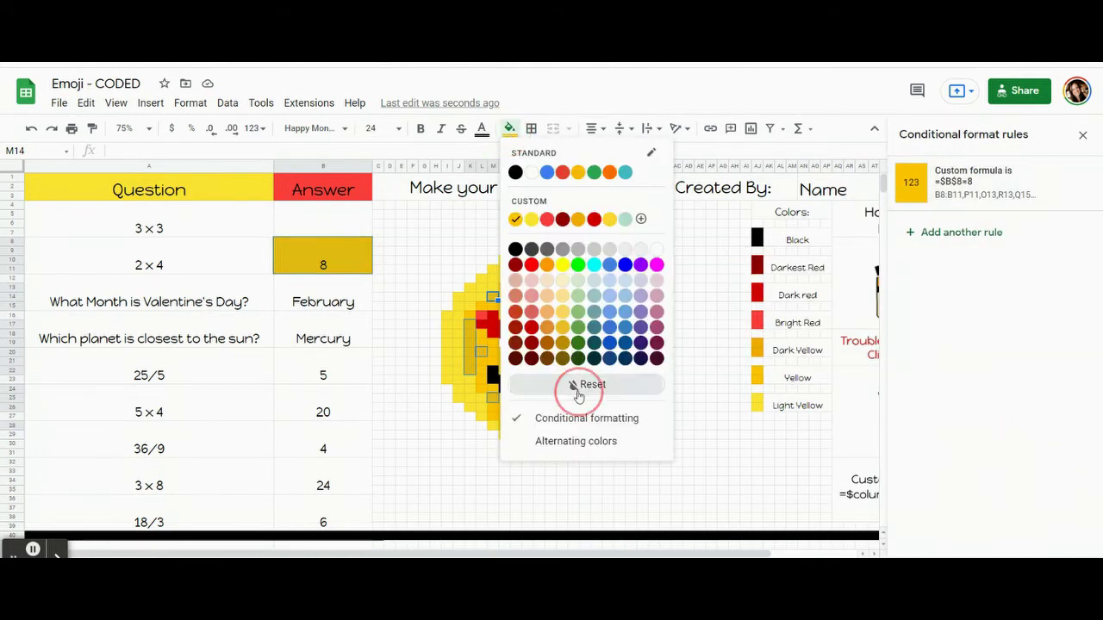
click(155, 351)
- Test the rules by entering 9 and 8, then clear the test answers and move to B12
click(307, 263)
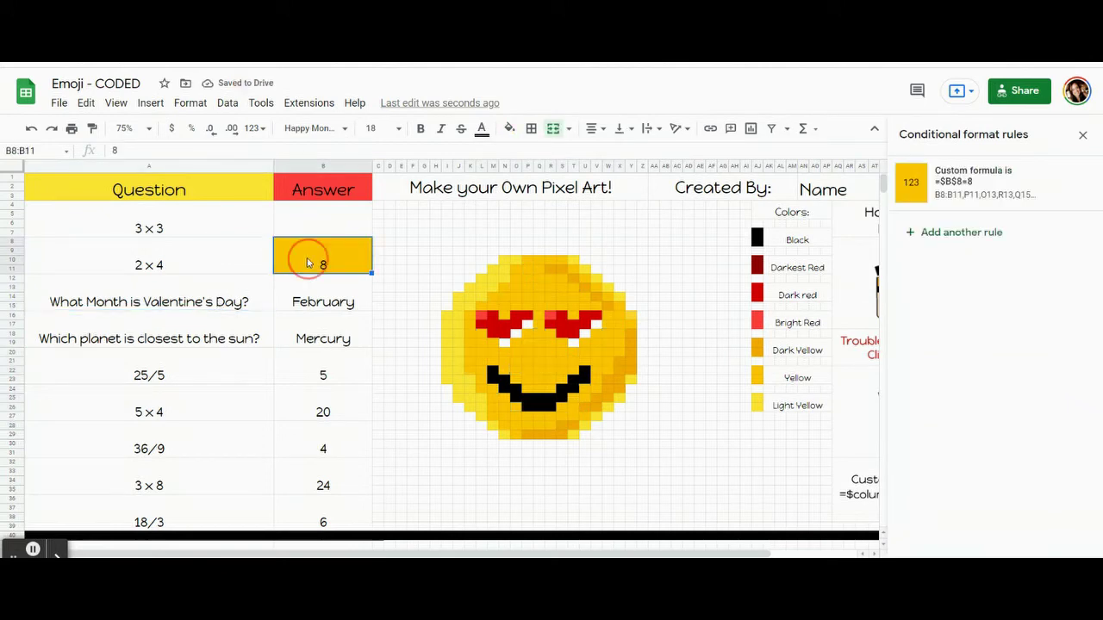
key(Delete)
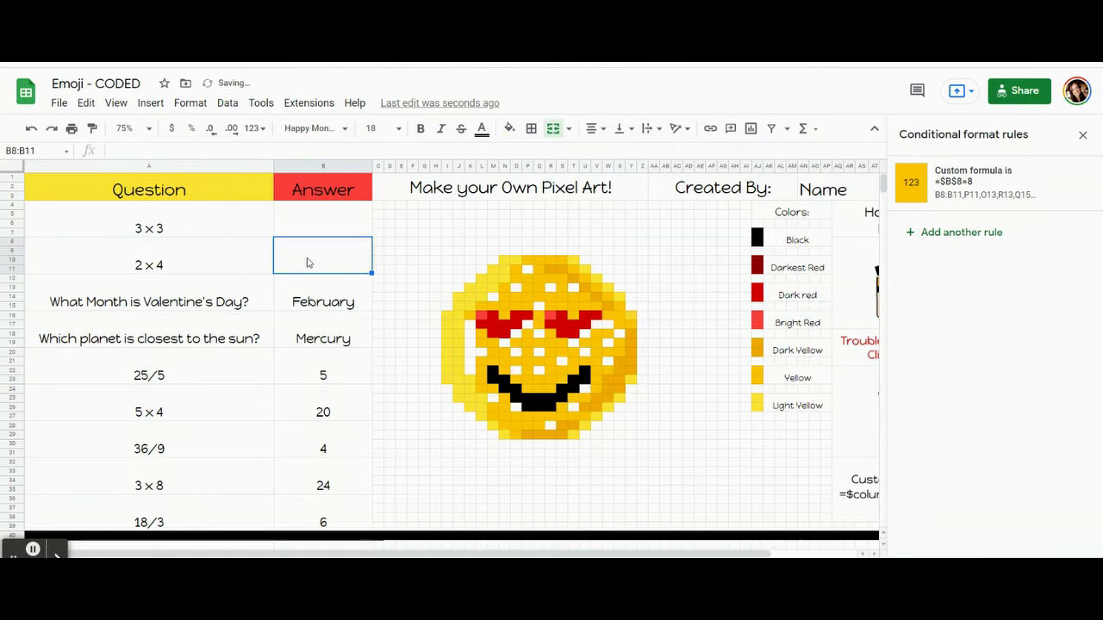
key(Up)
text(9)
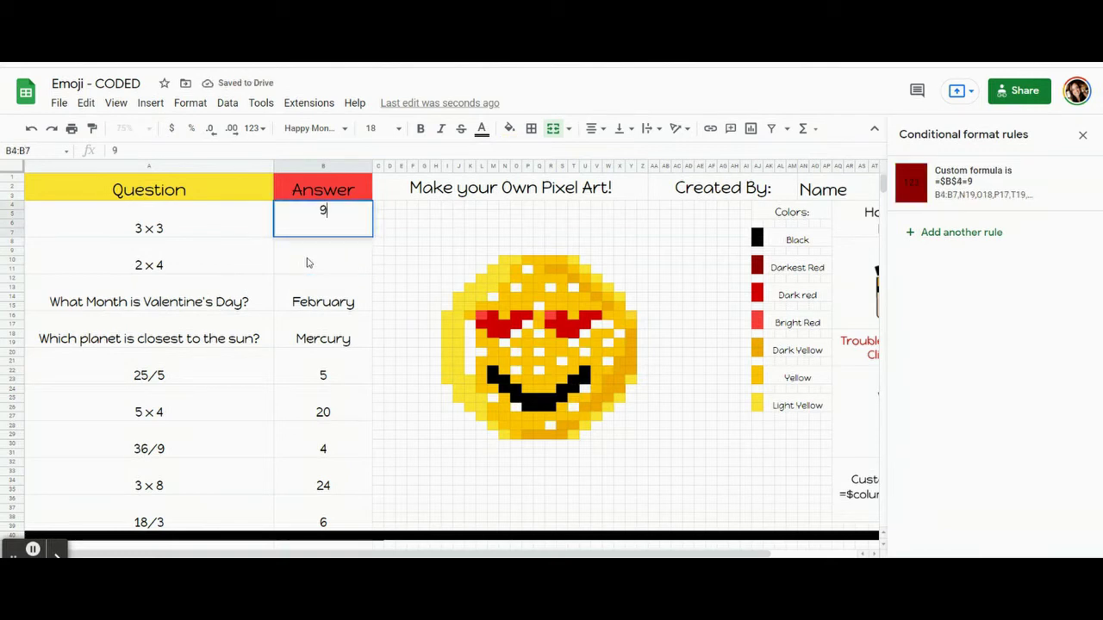
key(Return)
text(8)
key(Return)
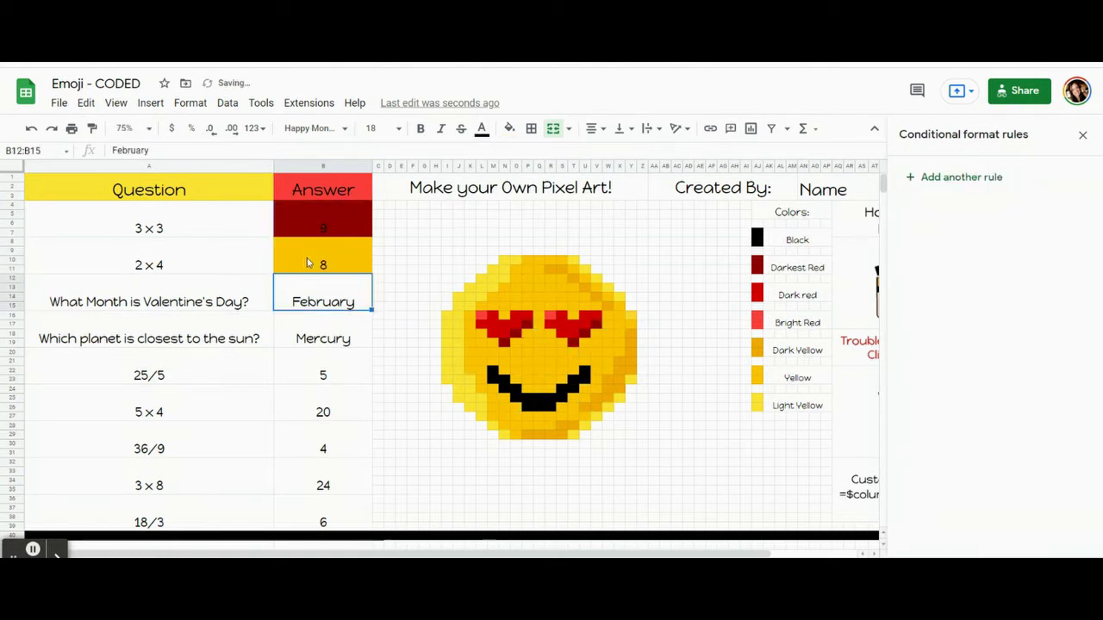
click(307, 263)
key(Delete)
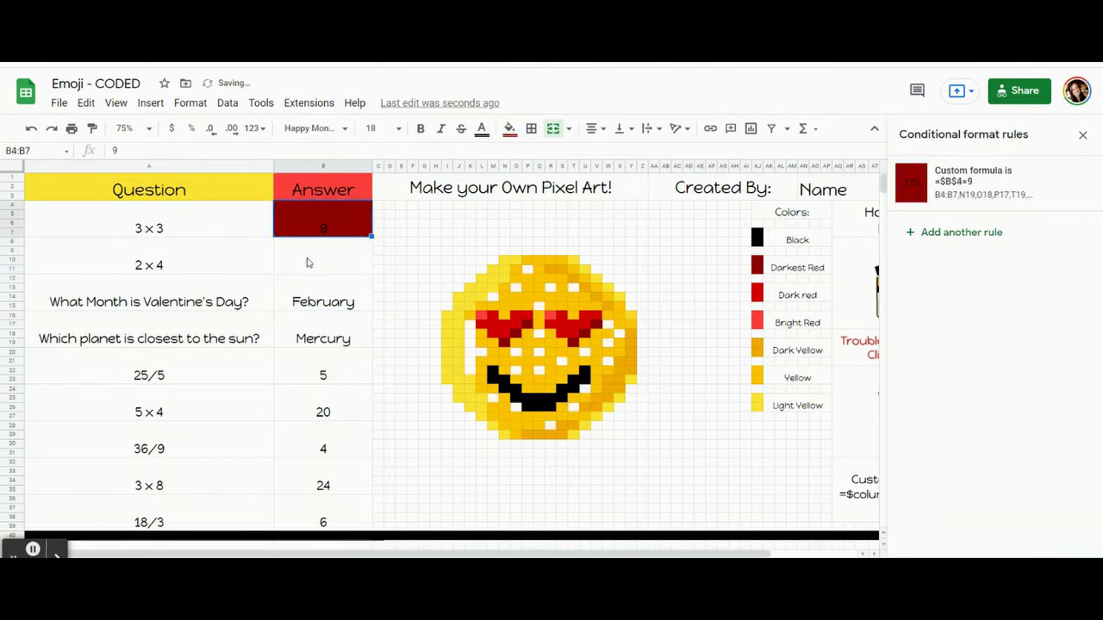
key(Down)
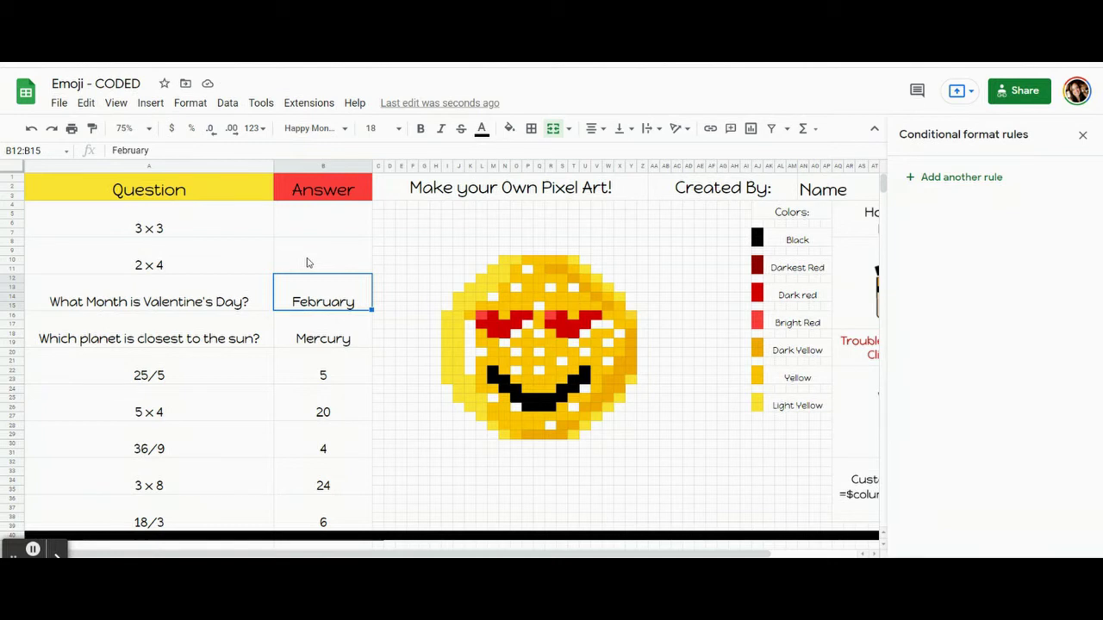
- Add a new rule on B12:B15 with yellow fill and custom formula =$b$12="February"
click(961, 179)
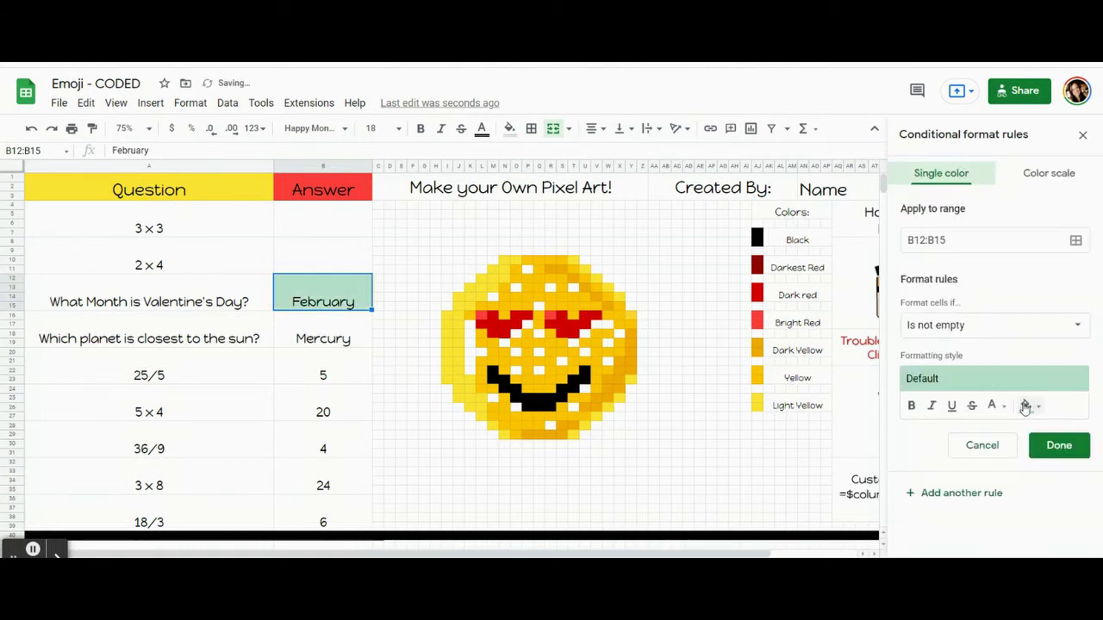
click(1024, 405)
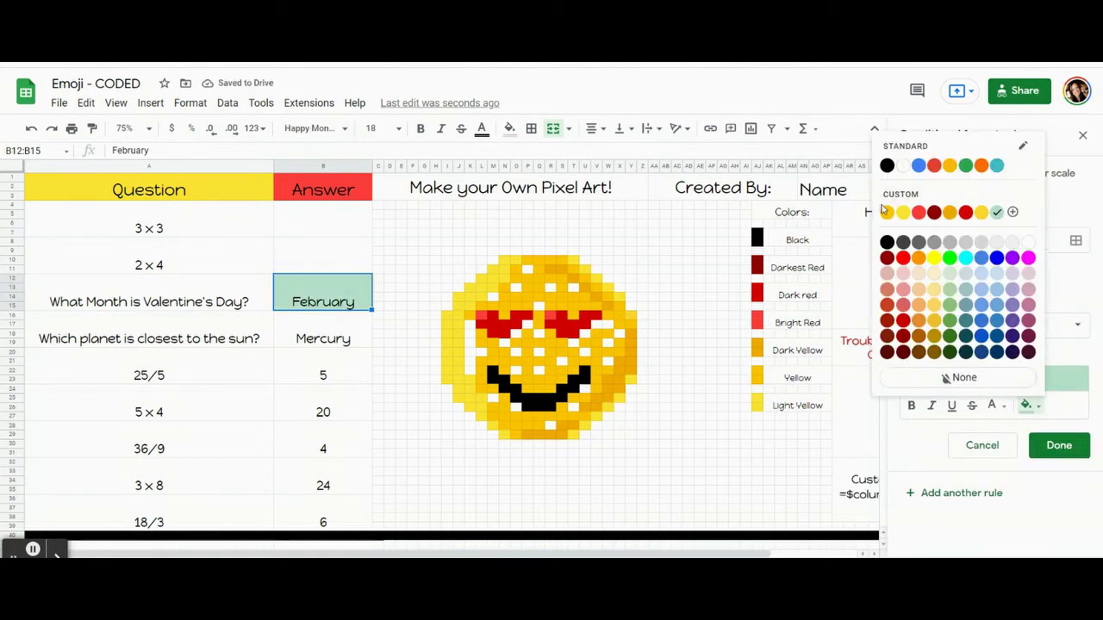
click(902, 213)
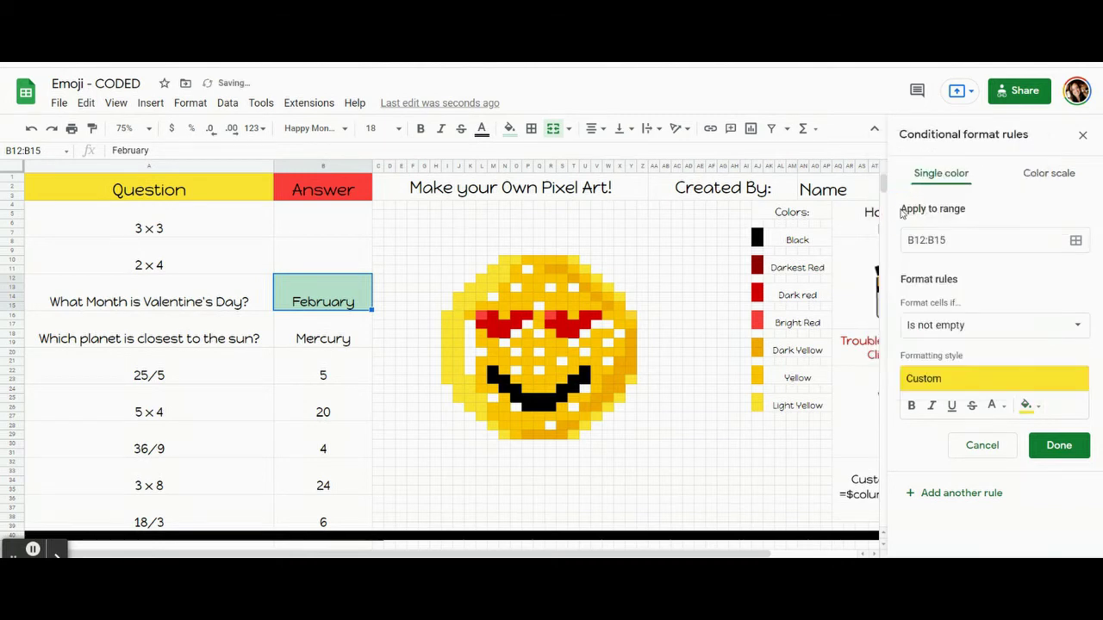
click(945, 325)
scroll(948, 327, down, 3)
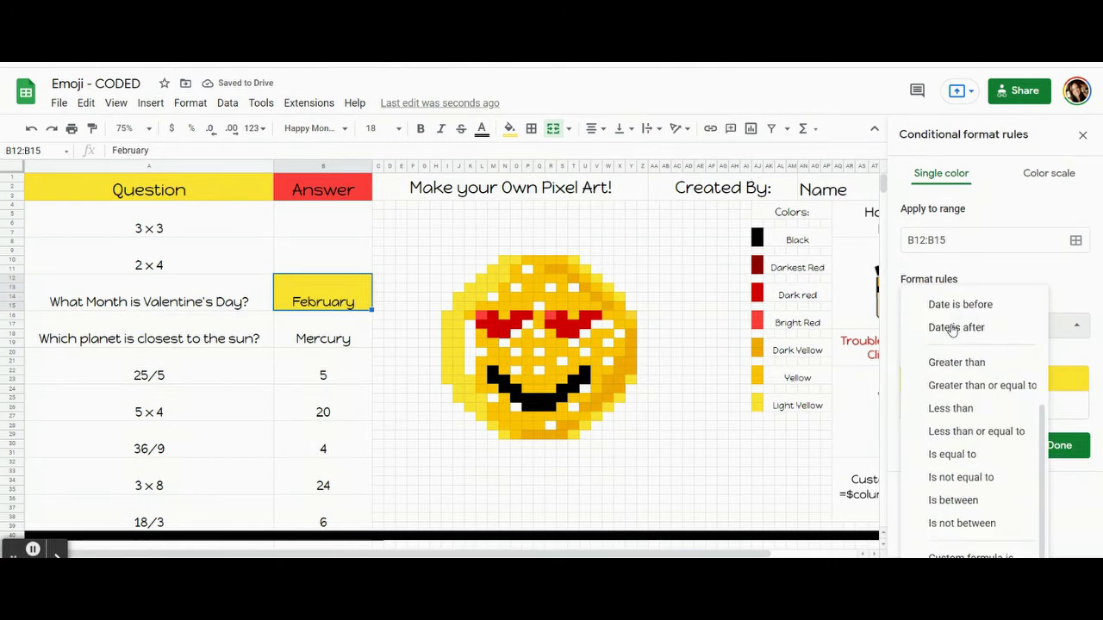
click(952, 539)
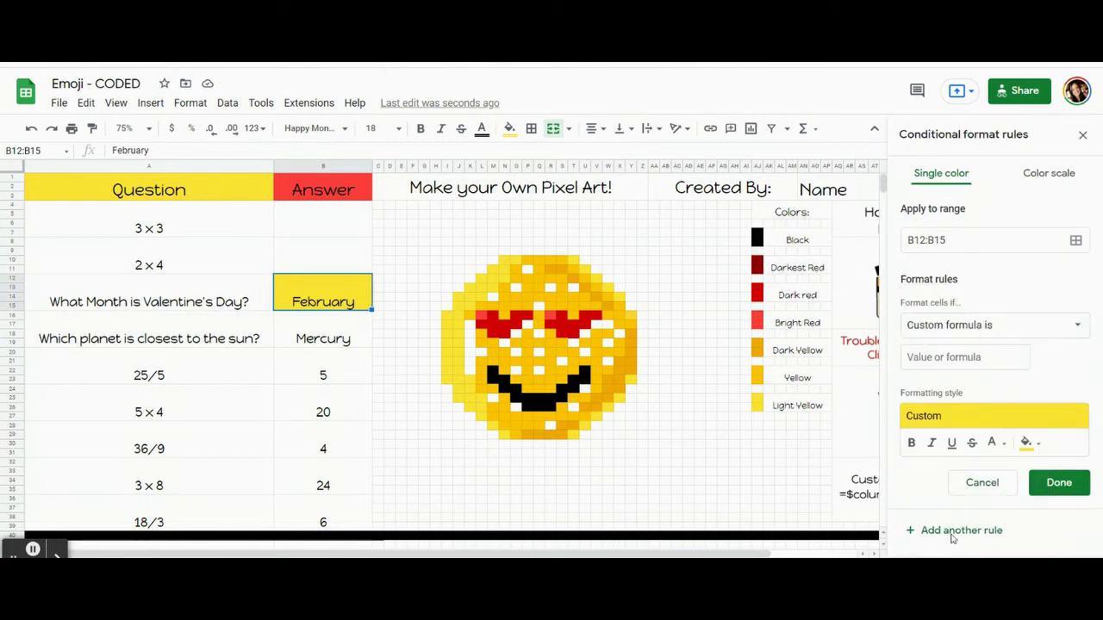
click(948, 362)
text(=)
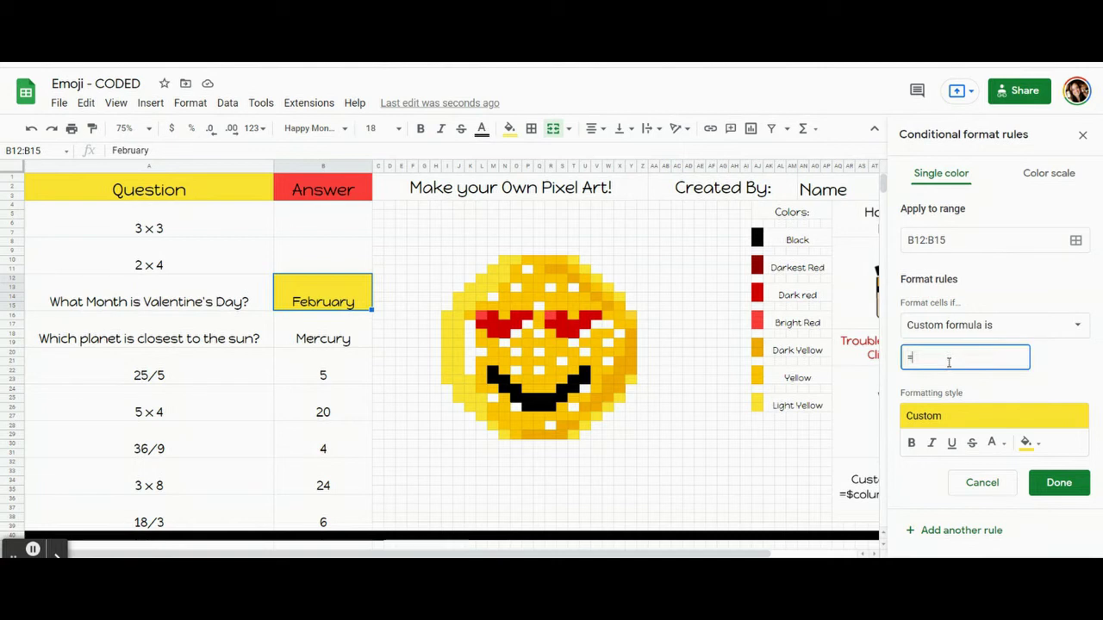
text($b$12=February)
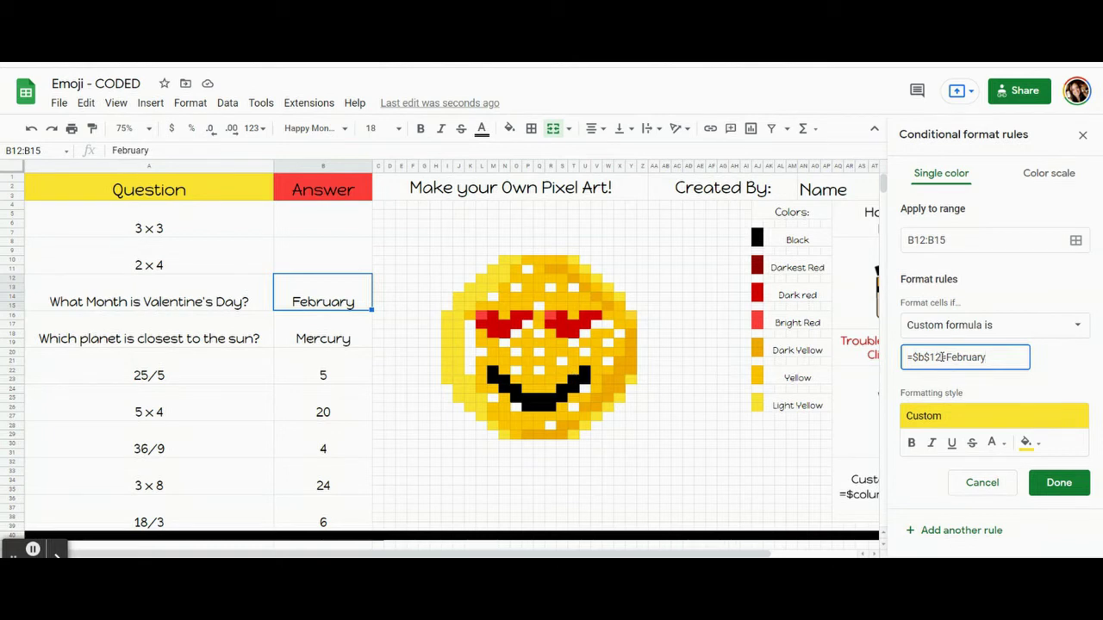
text(=)
text(")
text(")
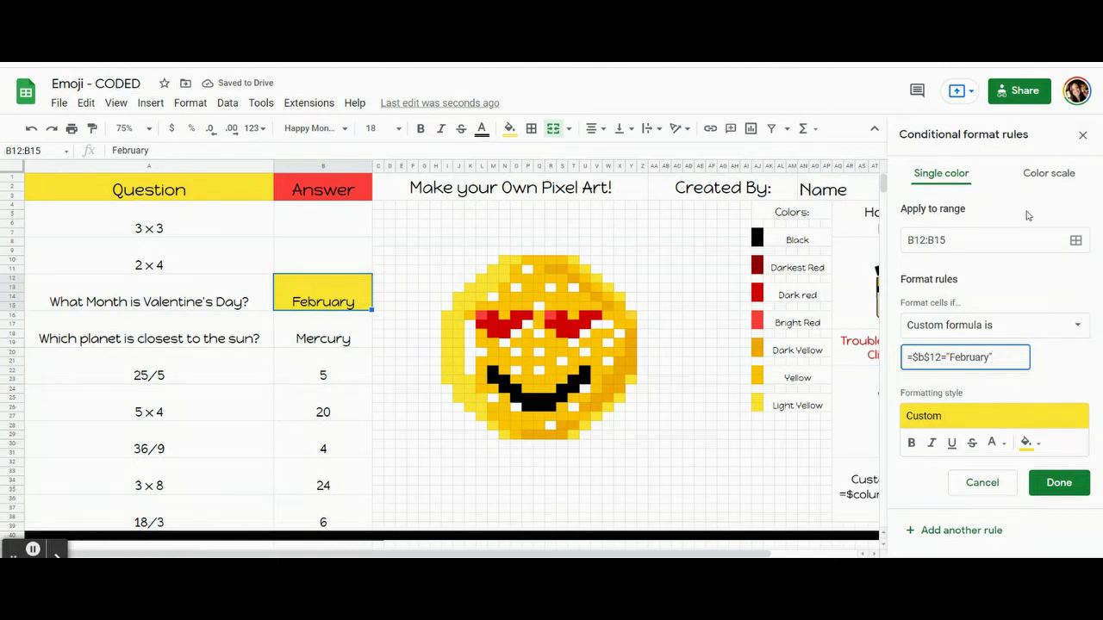
- Add emoji pixels I21, I18, J15, M12 and N11 to the February rule's range
click(1075, 241)
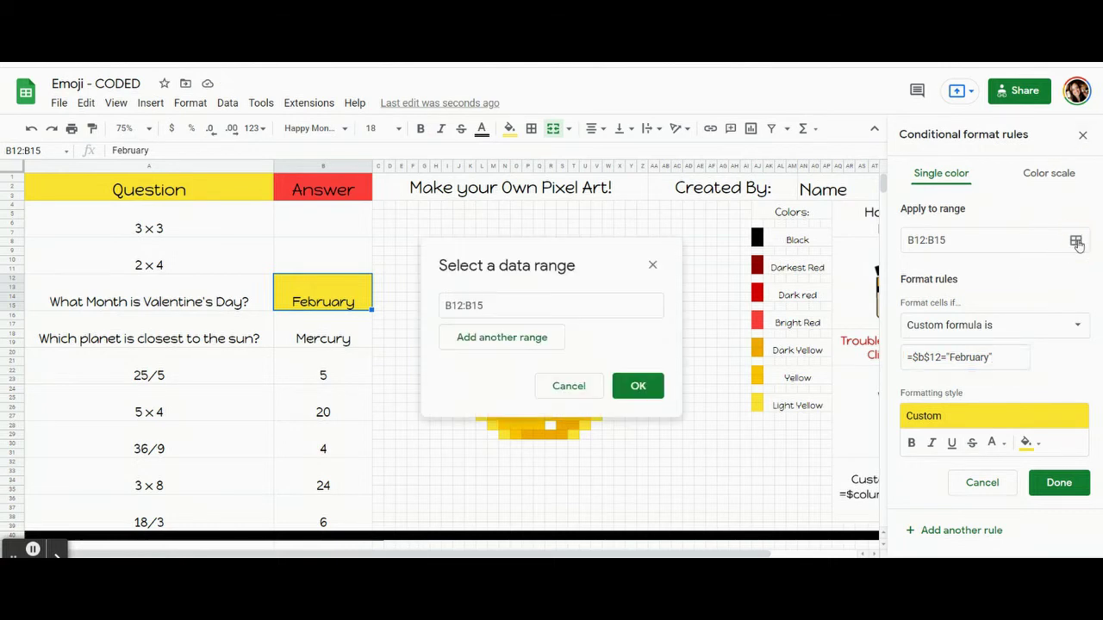
drag(571, 269, 173, 126)
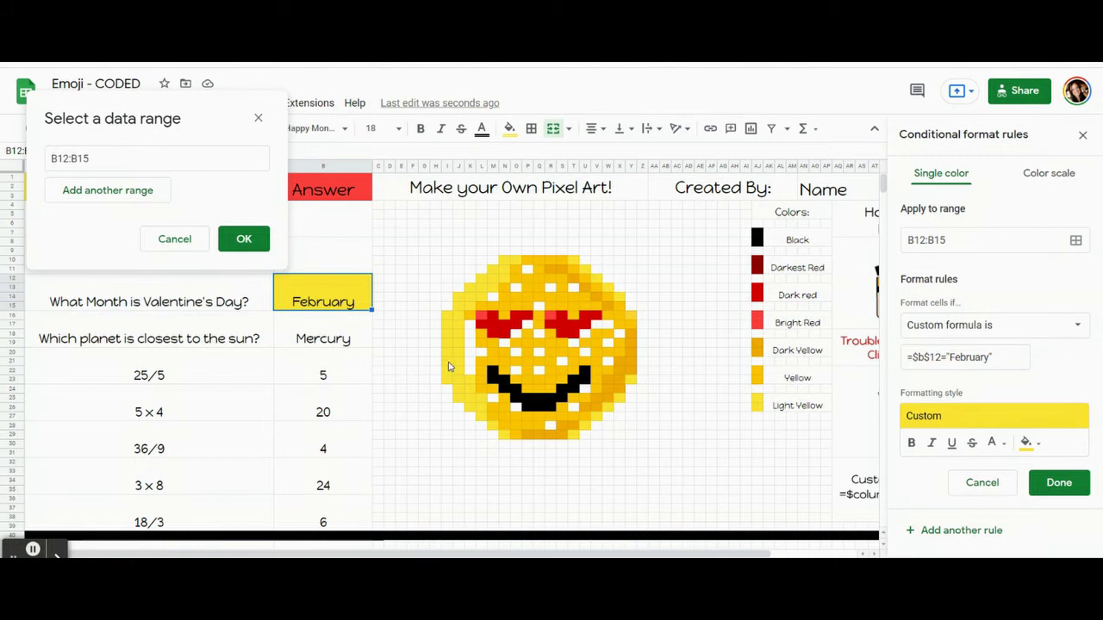
ctrl+click(447, 362)
ctrl+click(447, 333)
ctrl+click(458, 306)
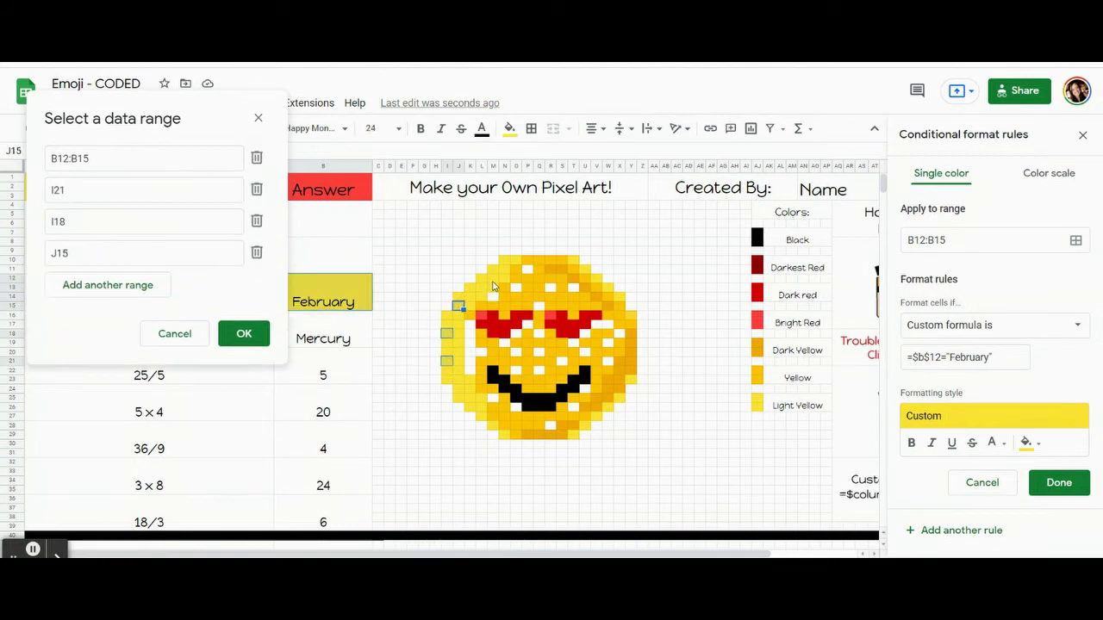
ctrl+click(492, 278)
ctrl+click(504, 270)
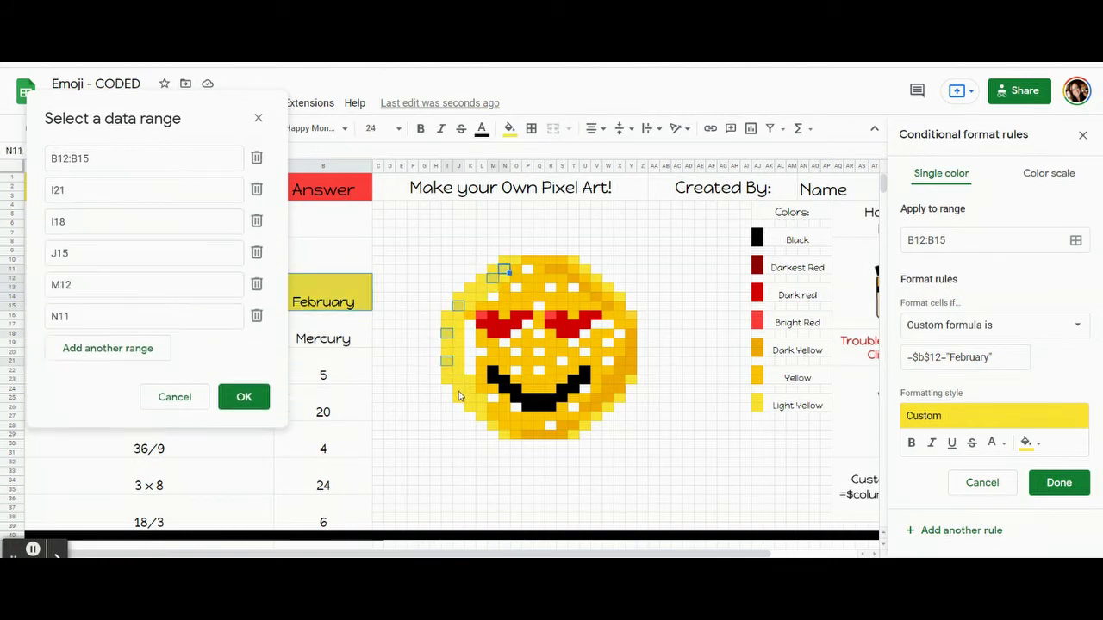
- Add pixels J24, M28, T29, V27, X25, X14, V12 and K13, removing mistaken N26 and Q25
ctrl+click(458, 390)
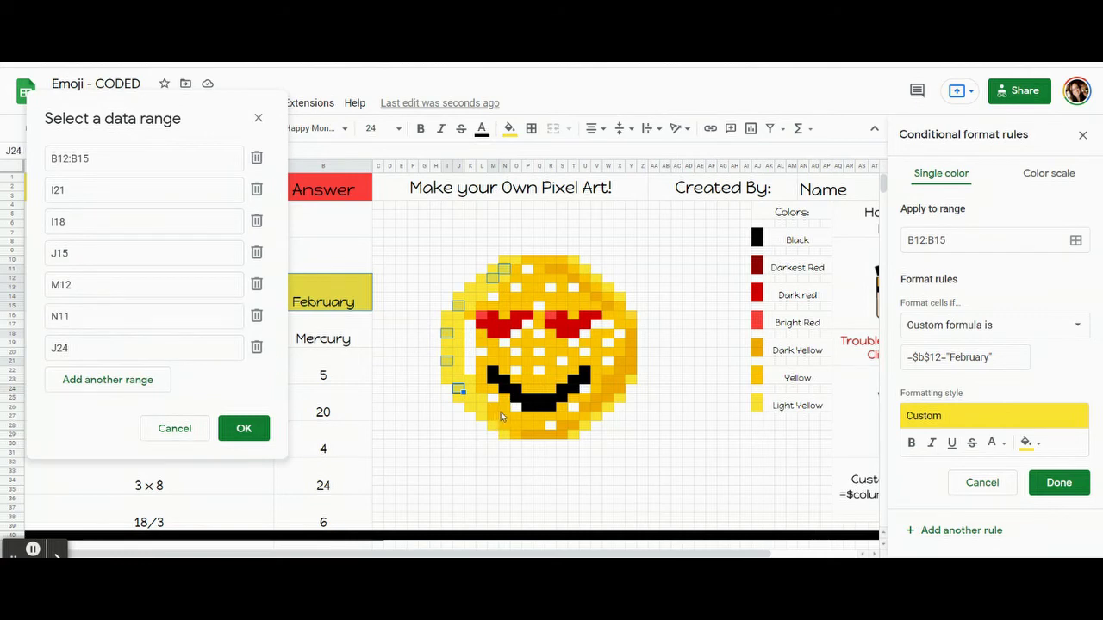
ctrl+click(504, 409)
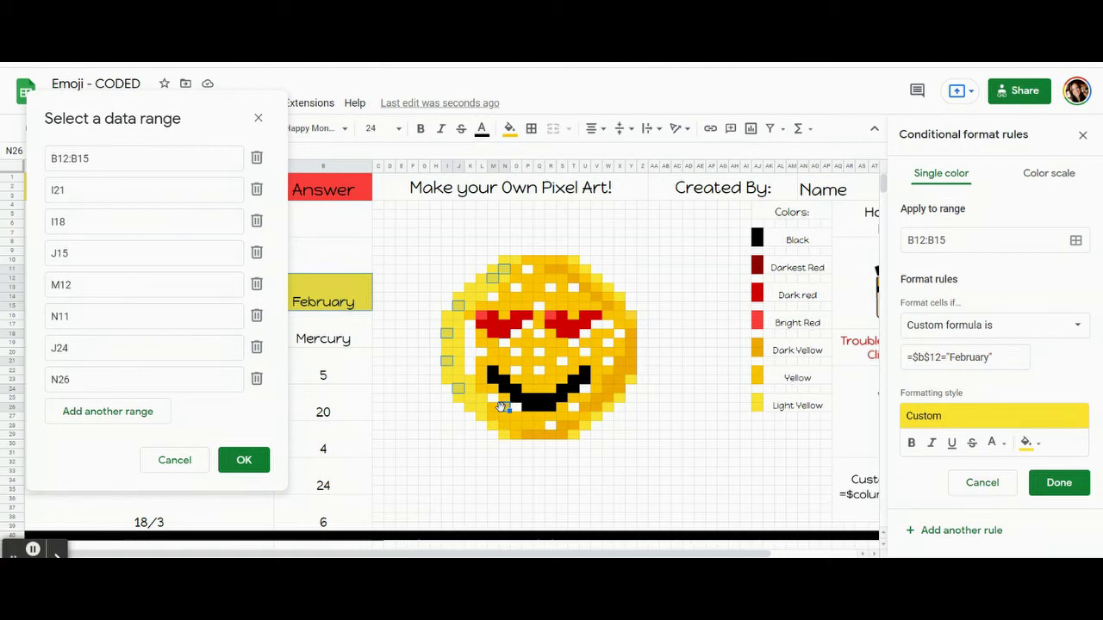
ctrl+click(505, 408)
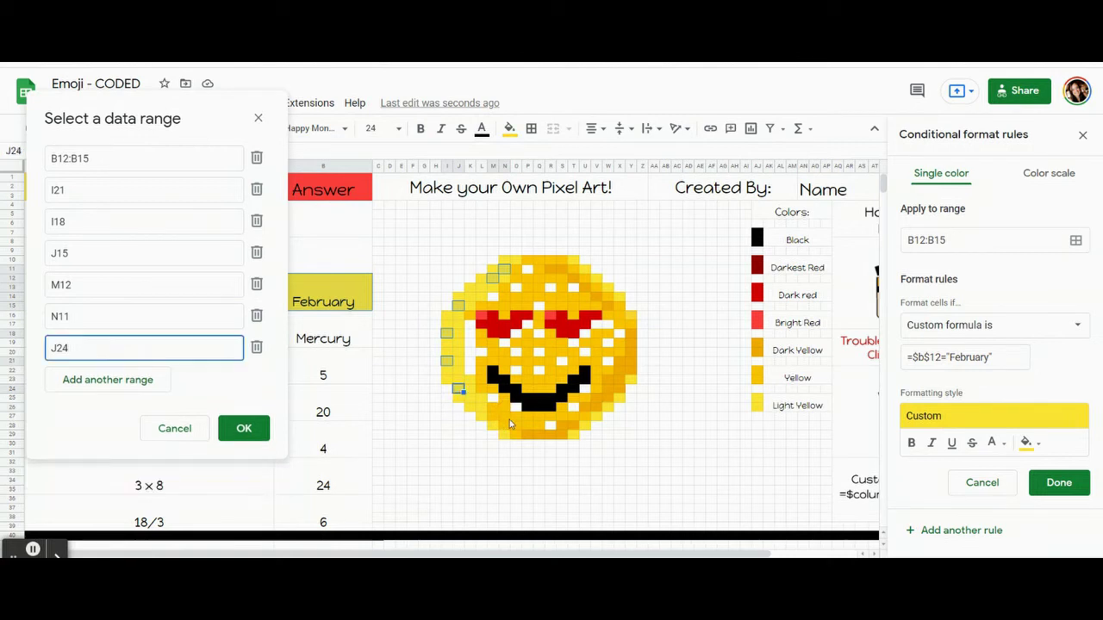
ctrl+click(538, 398)
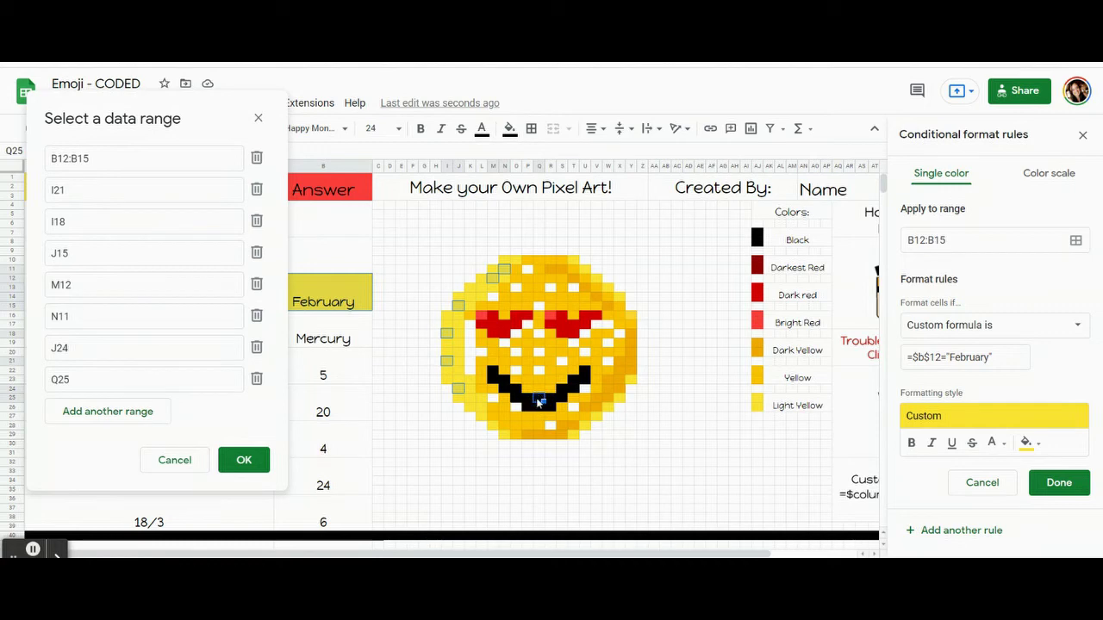
ctrl+click(540, 401)
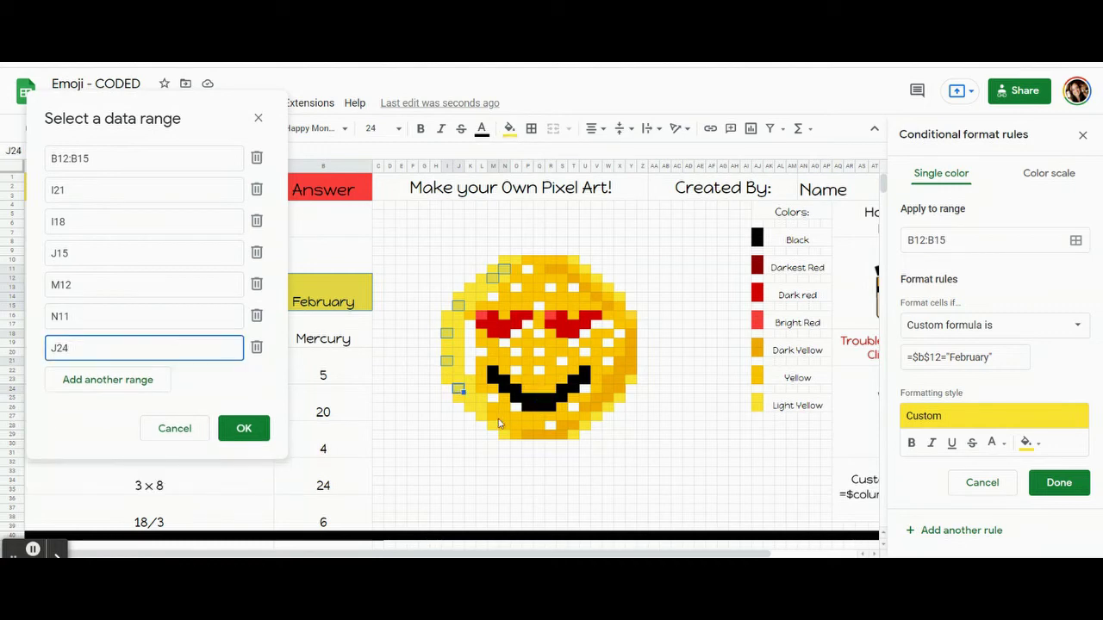
ctrl+click(493, 426)
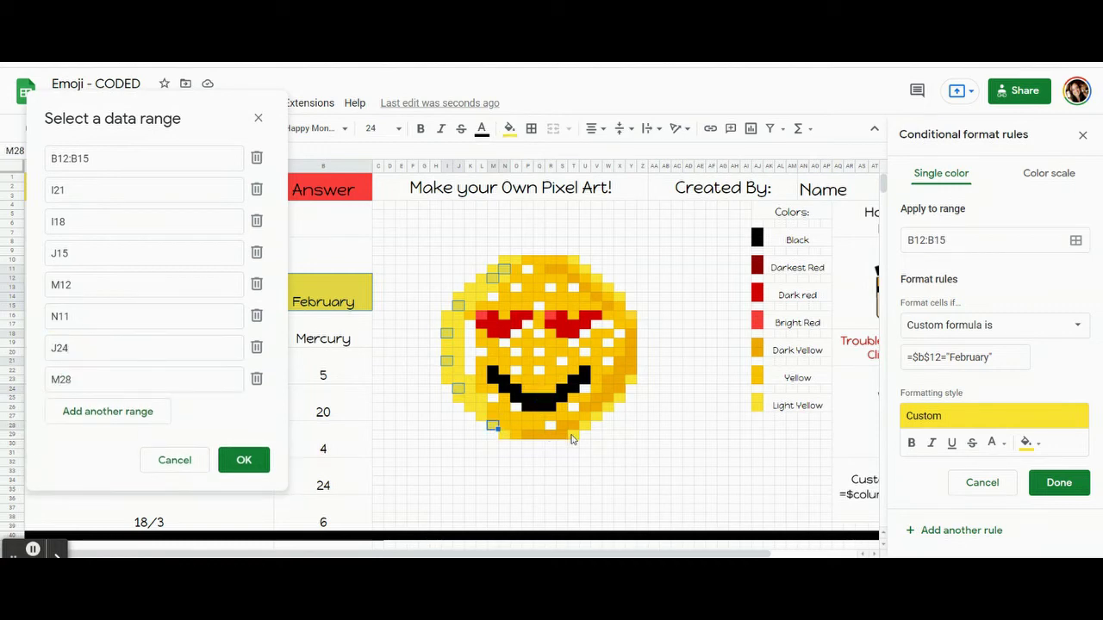
ctrl+click(572, 437)
ctrl+click(596, 418)
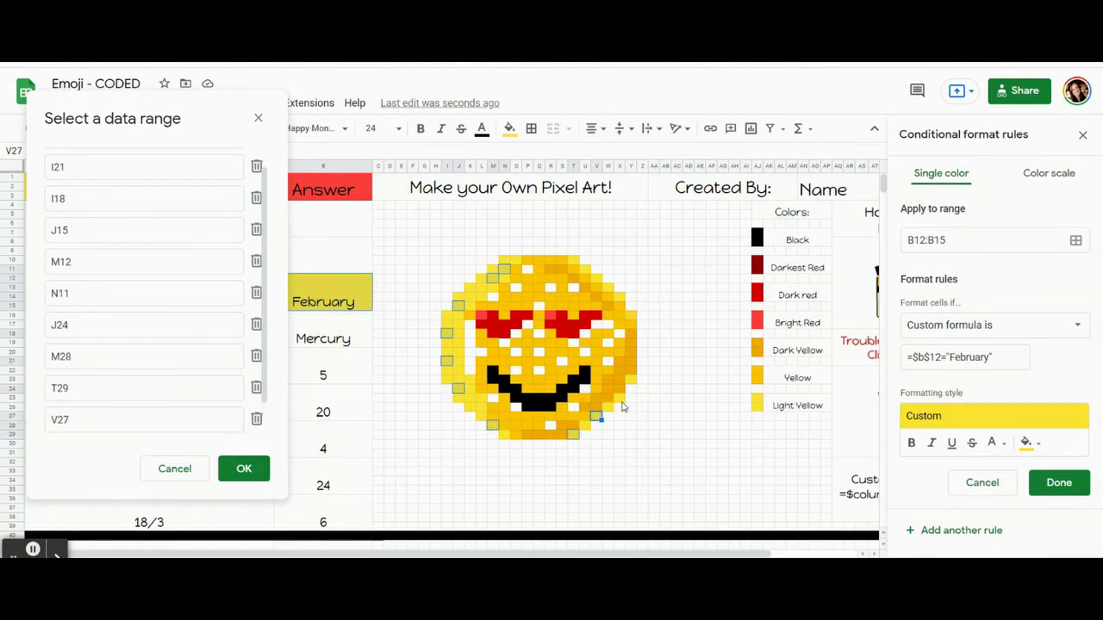
ctrl+click(619, 398)
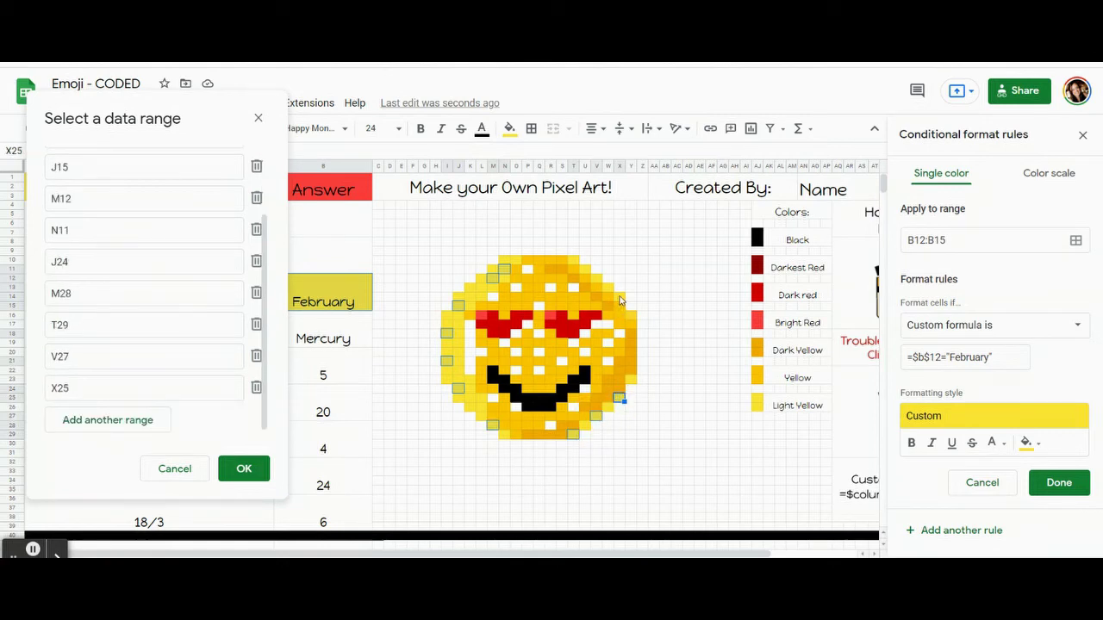
ctrl+click(620, 299)
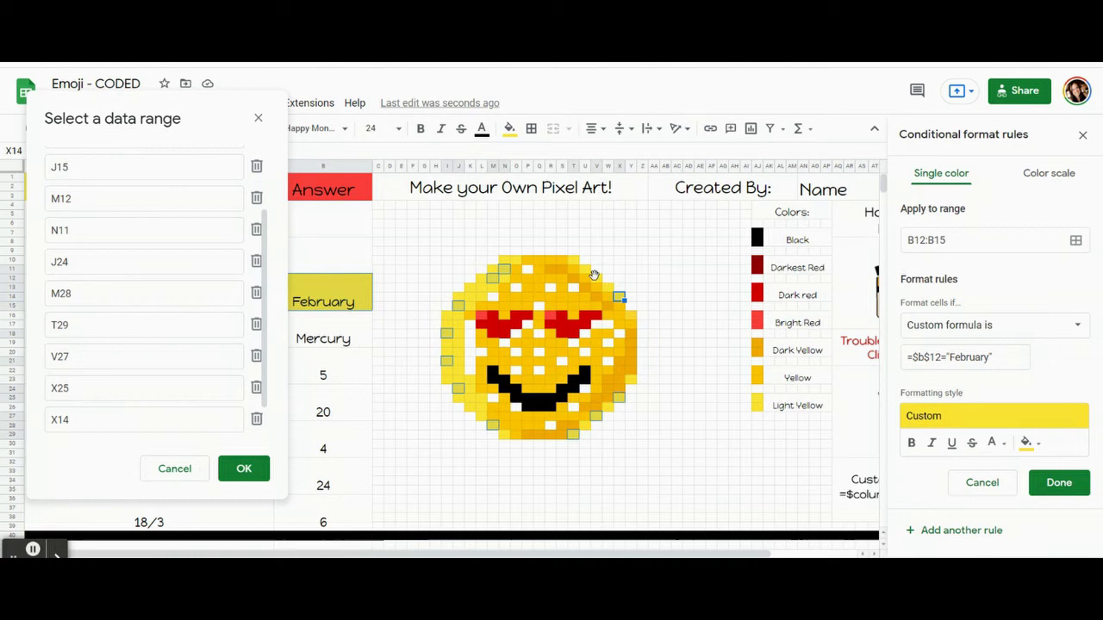
ctrl+click(594, 276)
ctrl+click(471, 287)
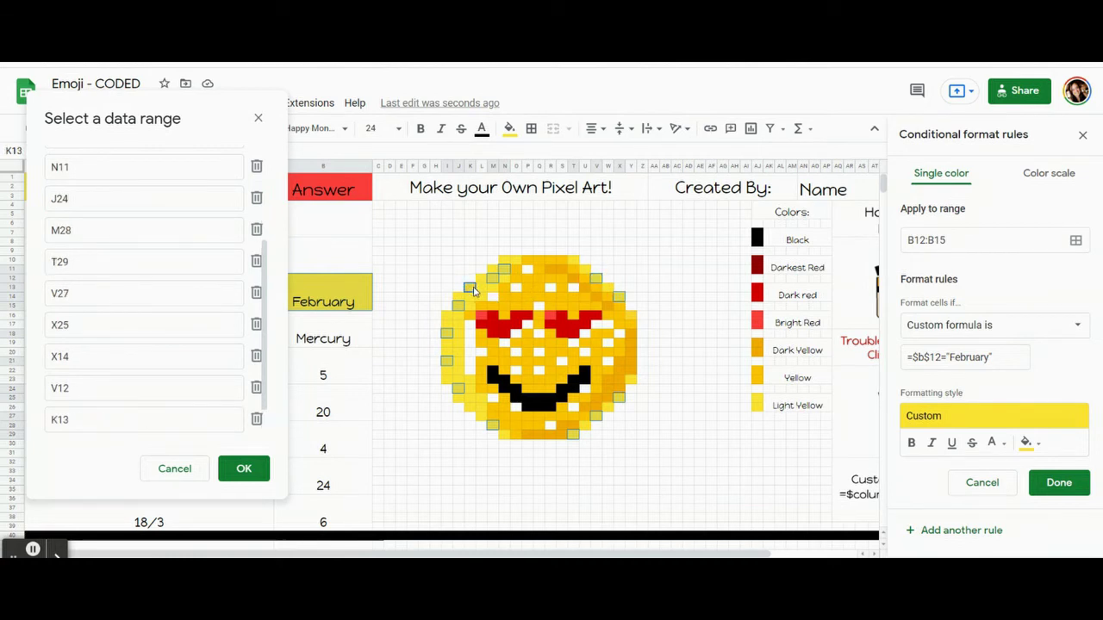
- Save the February rule, reset the pixels' own fill colour, and select the February answer cell
click(246, 473)
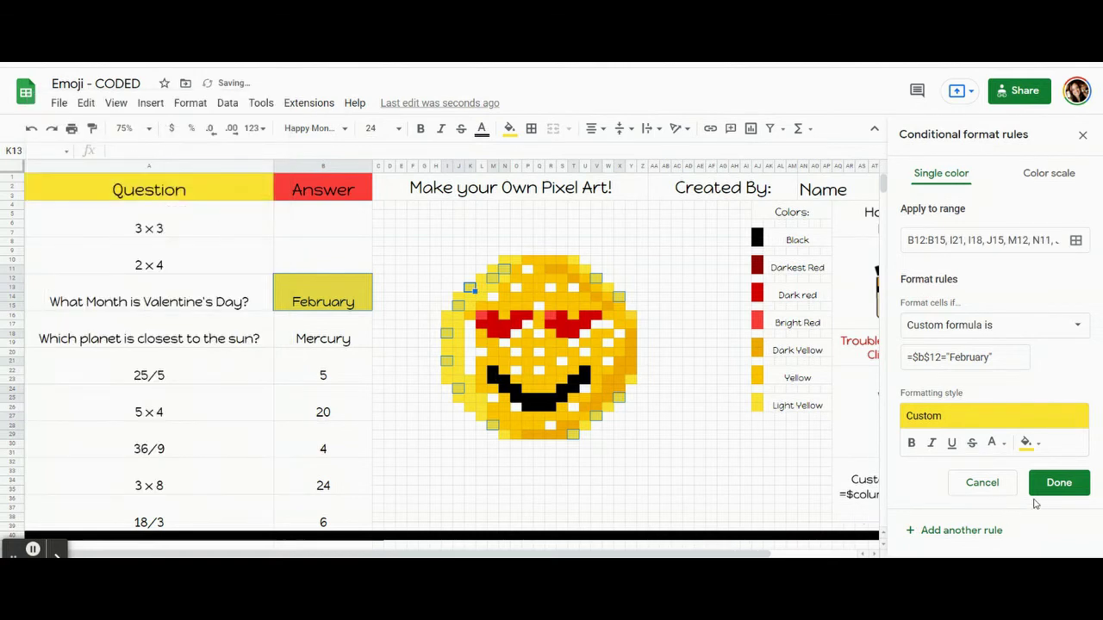
click(1059, 482)
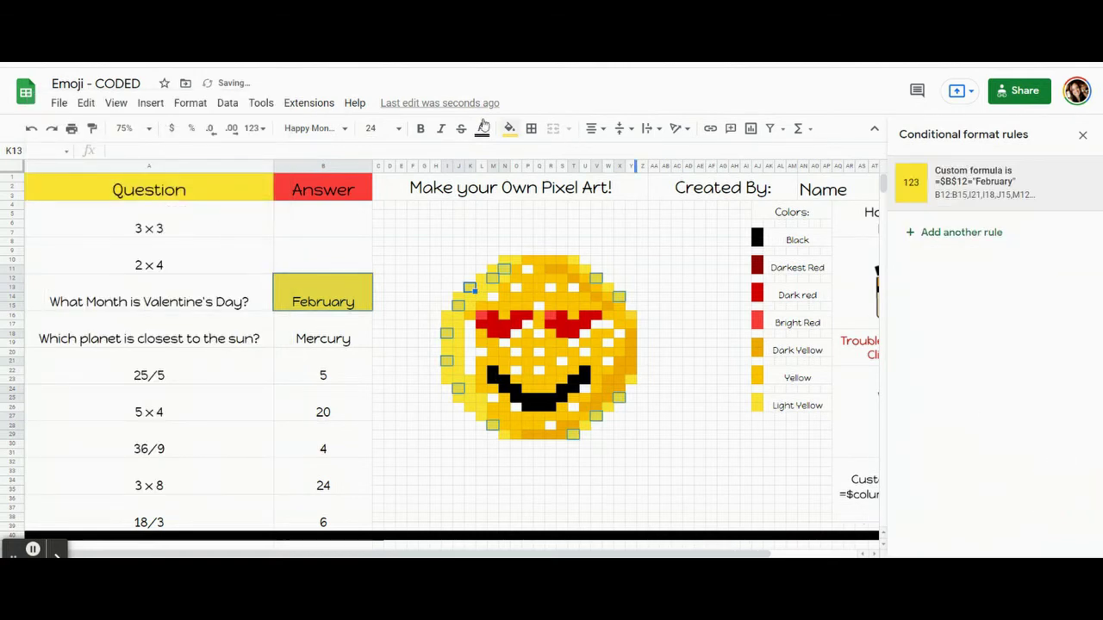
click(509, 129)
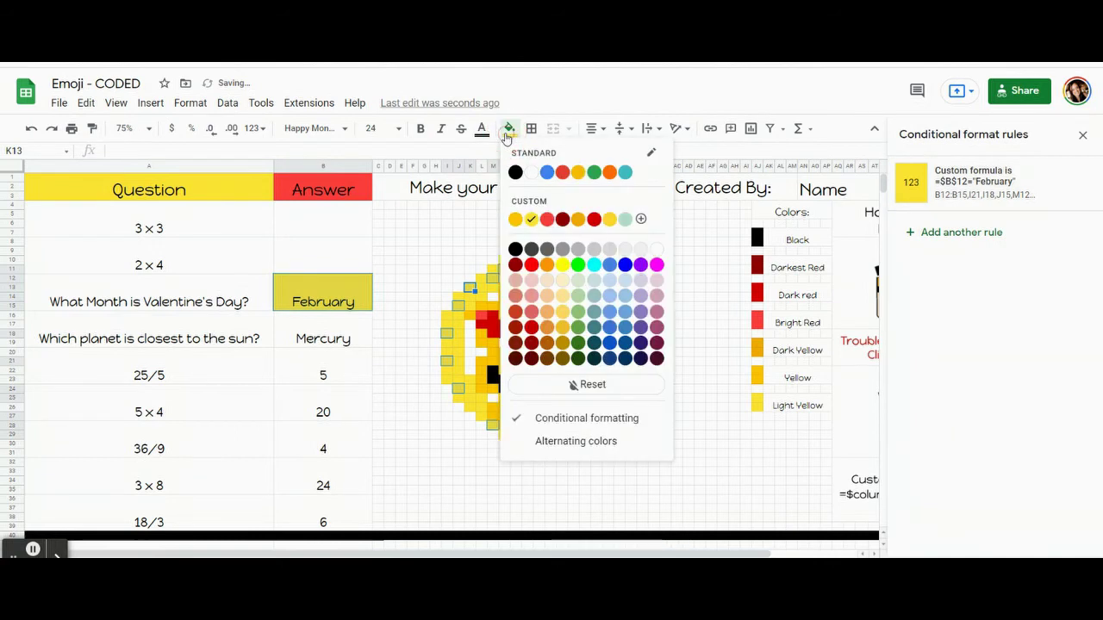
click(579, 385)
click(333, 349)
click(319, 297)
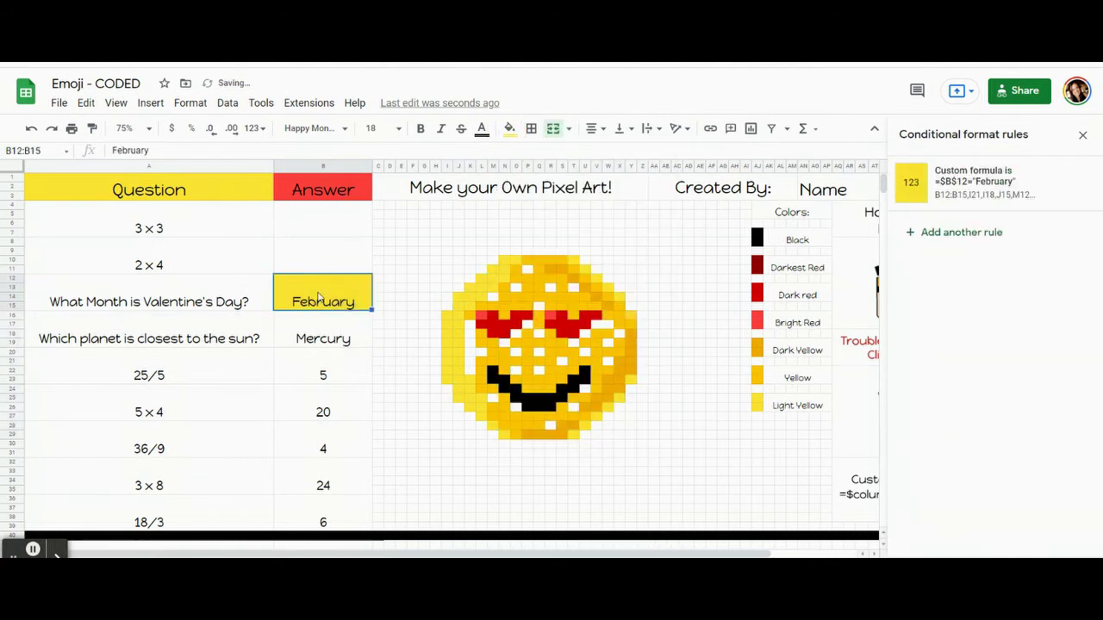
- Delete February from B12 and step between answer cells to check the outline turns white
key(Delete)
key(Down)
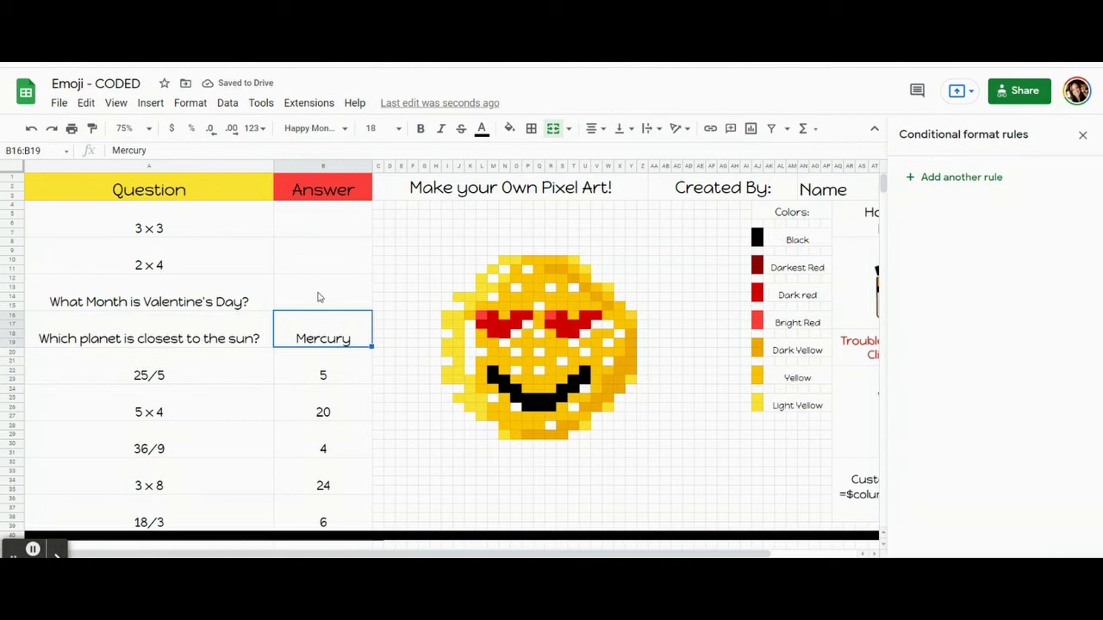
key(Up)
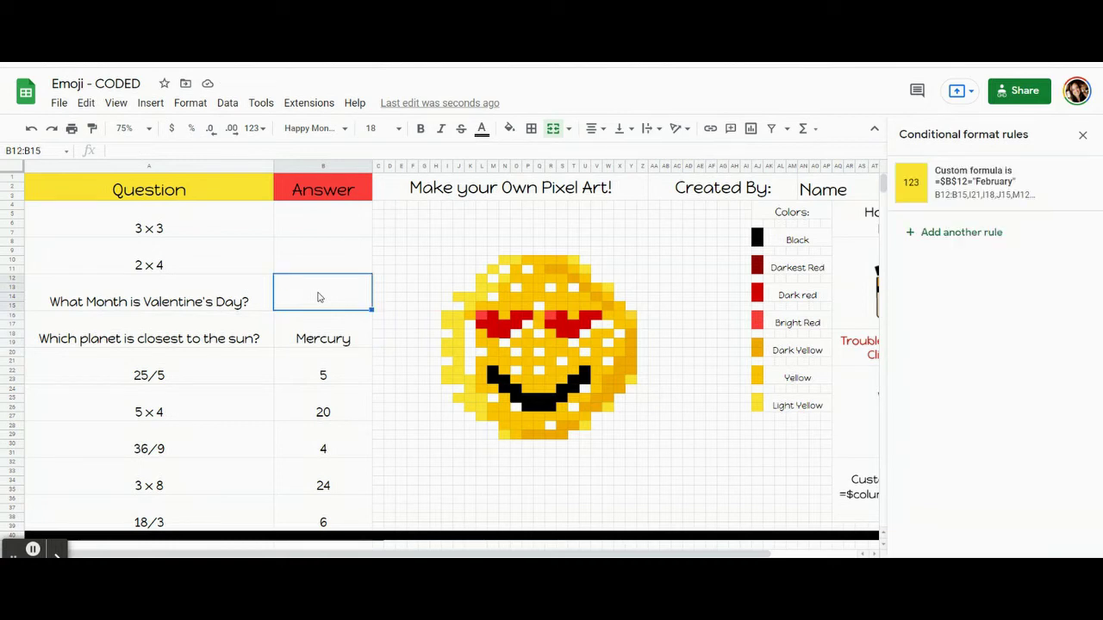
key(Up)
key(Up)
key(Down)
key(Down)
key(Down)
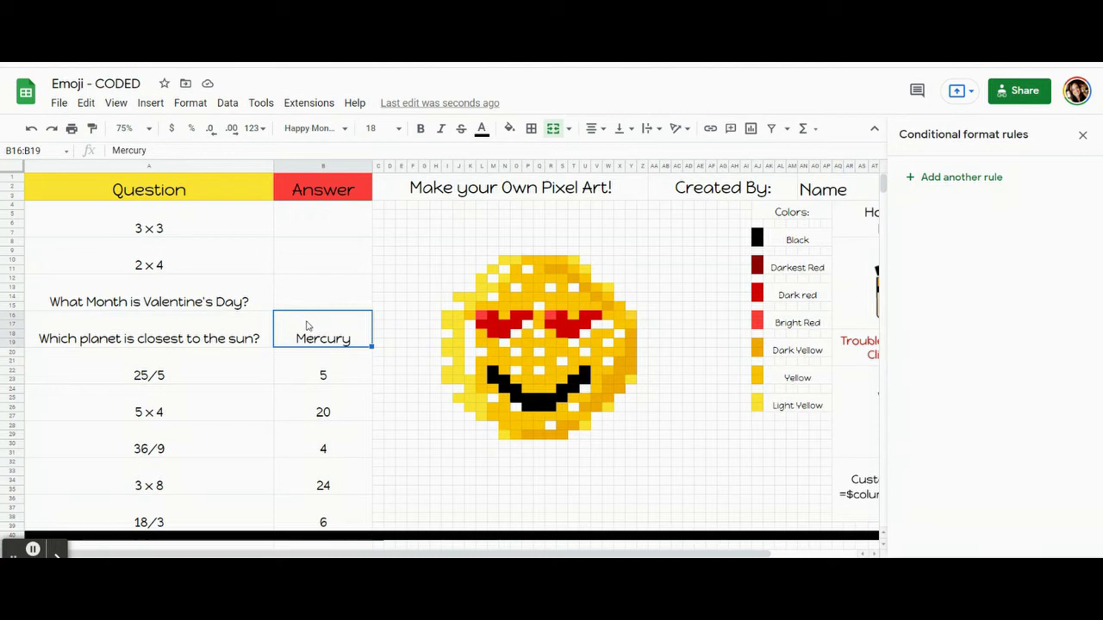
- Start a new Mercury rule styled with black fill and yellow text
click(945, 179)
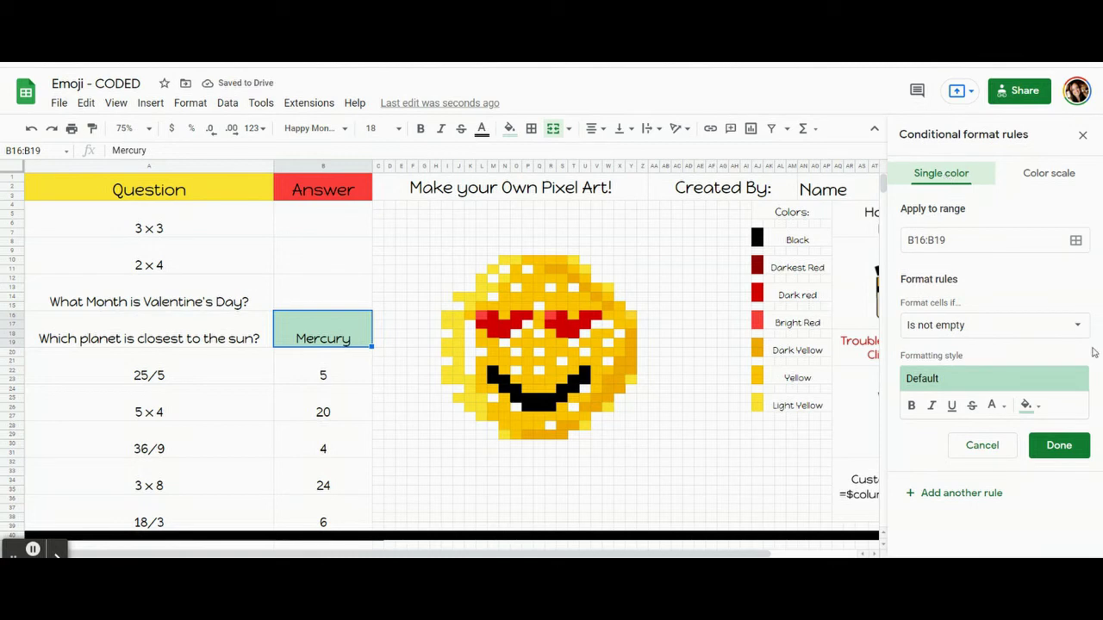
click(1026, 406)
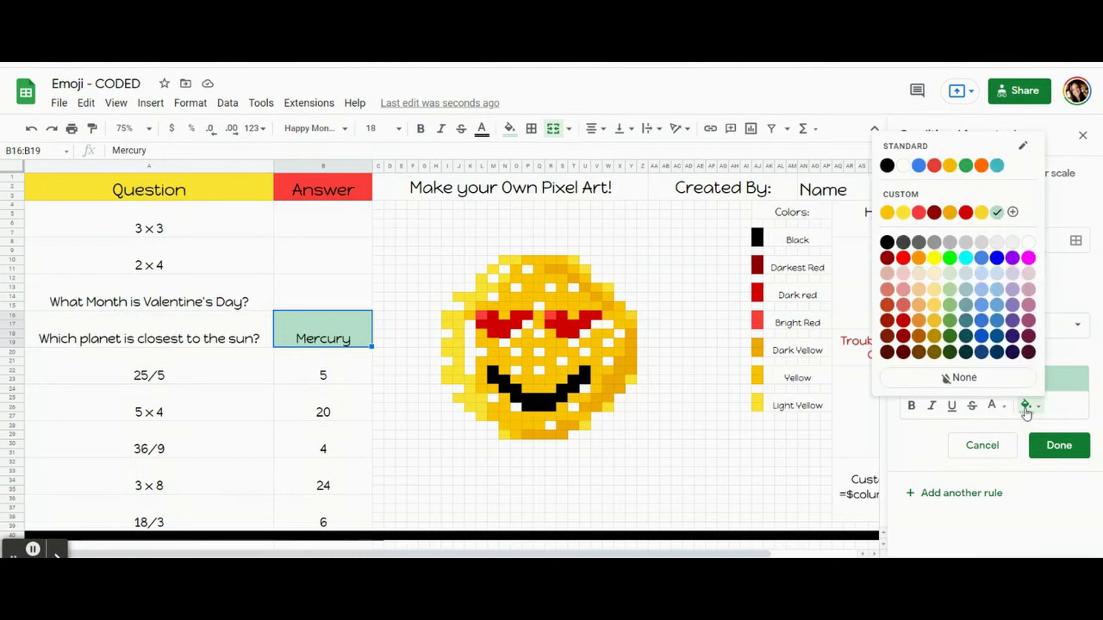
click(890, 166)
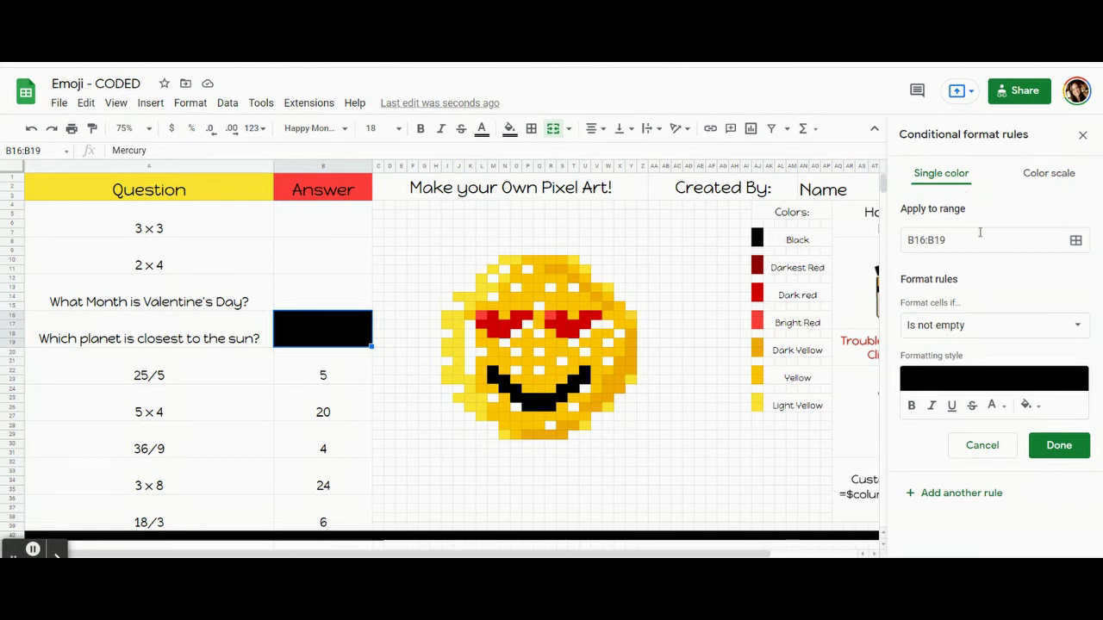
click(991, 405)
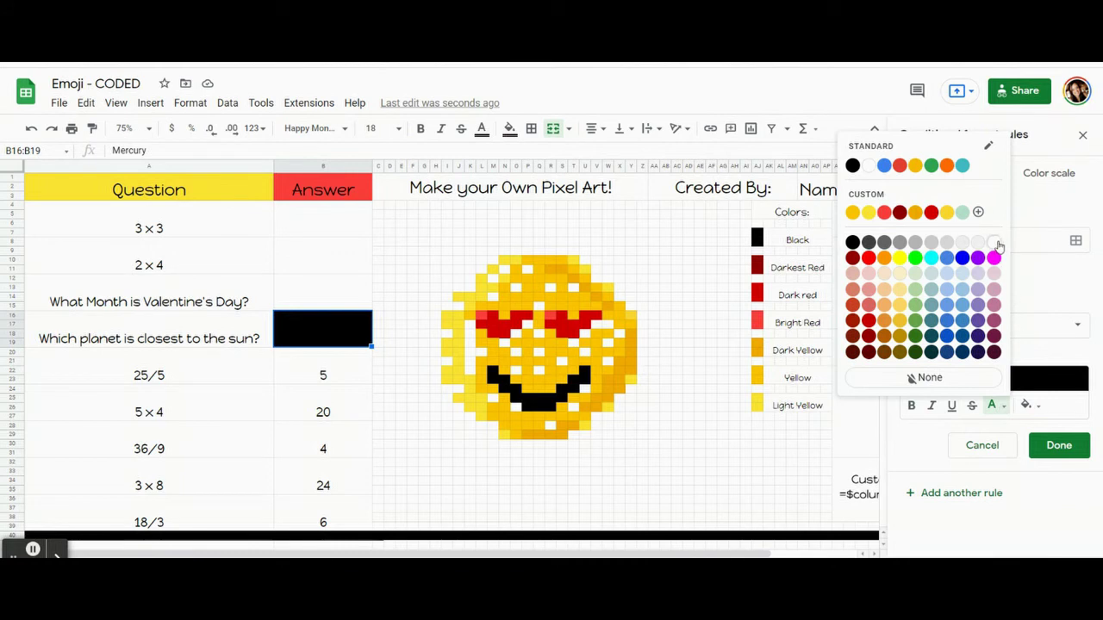
click(899, 257)
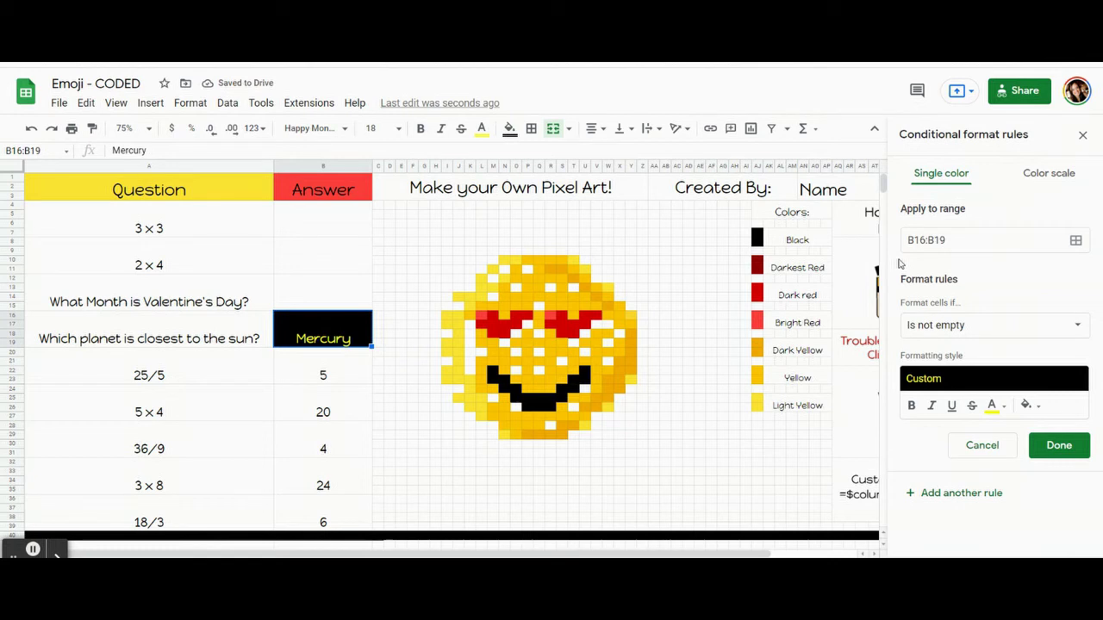
- Set the rule's condition to Custom formula is =$b$16="Mercury"
click(936, 327)
scroll(946, 498, down, 3)
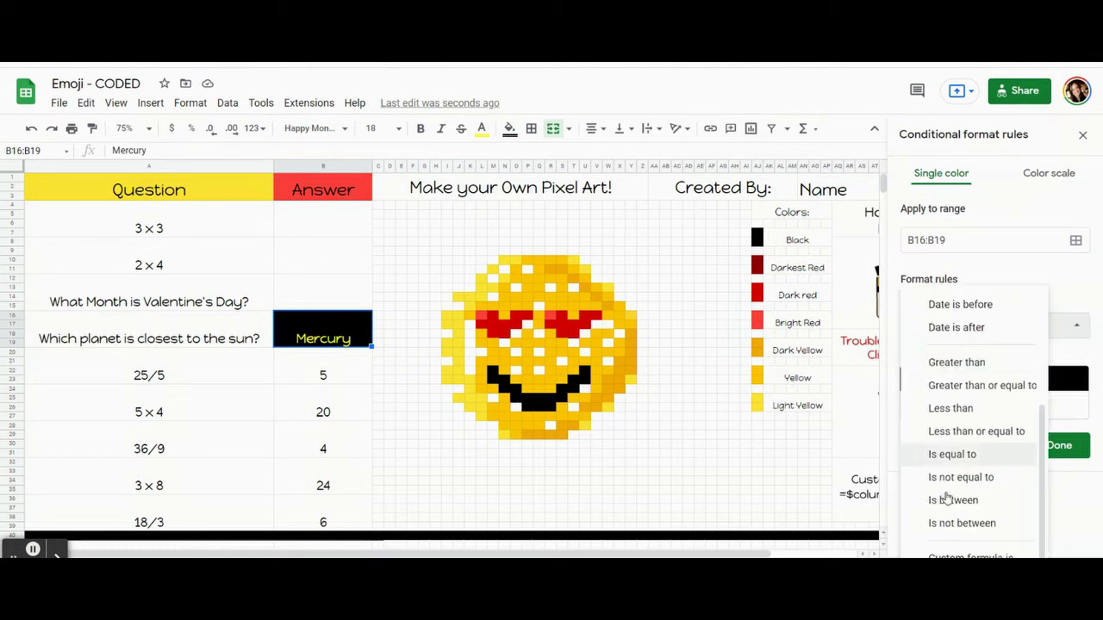
click(952, 556)
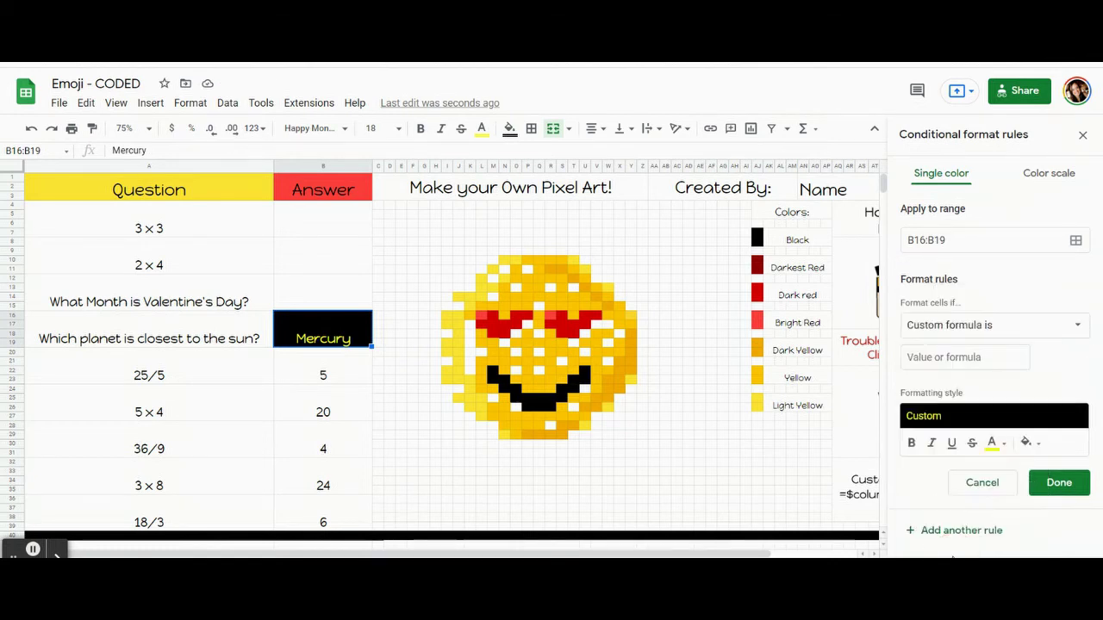
click(931, 358)
text(=)
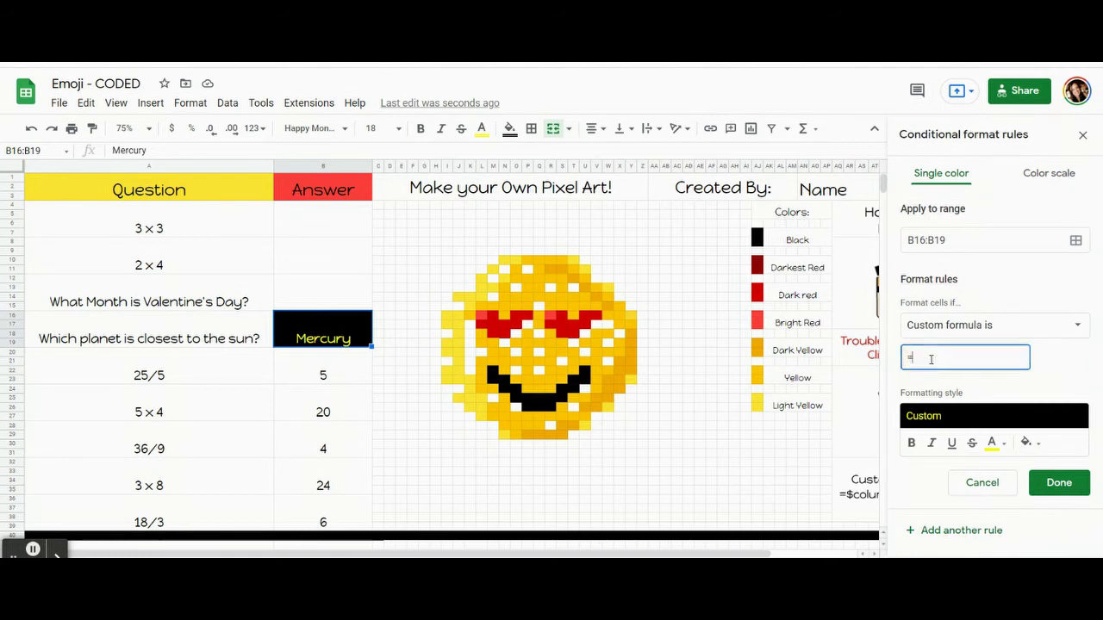
text($b$16="Mercury")
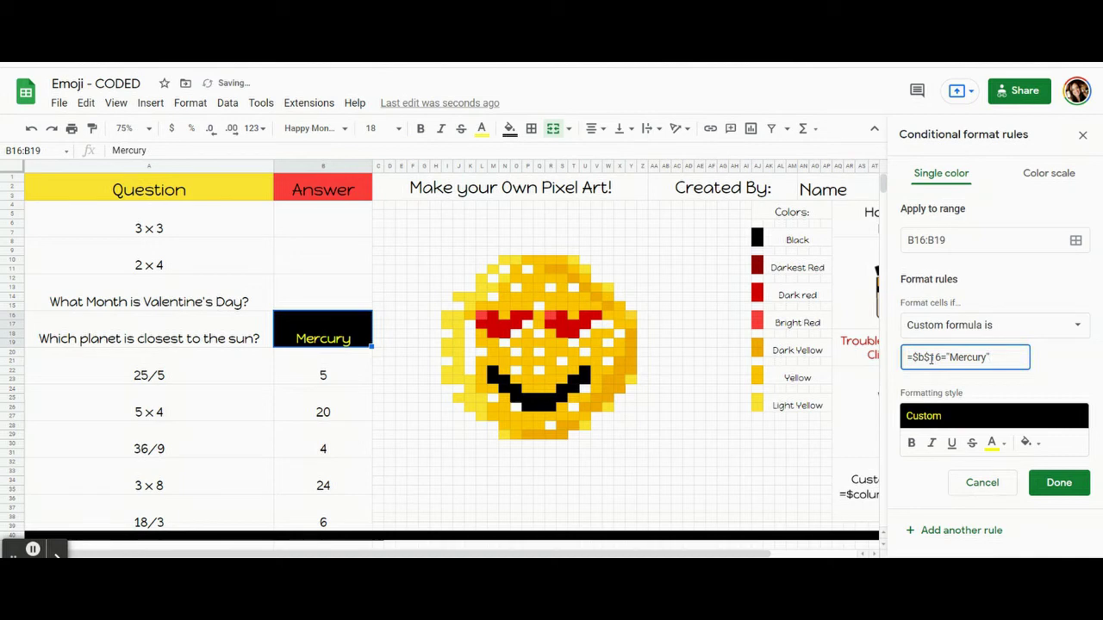
click(1076, 240)
- Add mouth pixels M22:M23, N23, O24:O25, P25:R26 and T23:T24 to the Mercury rule and save it
drag(546, 248, 166, 154)
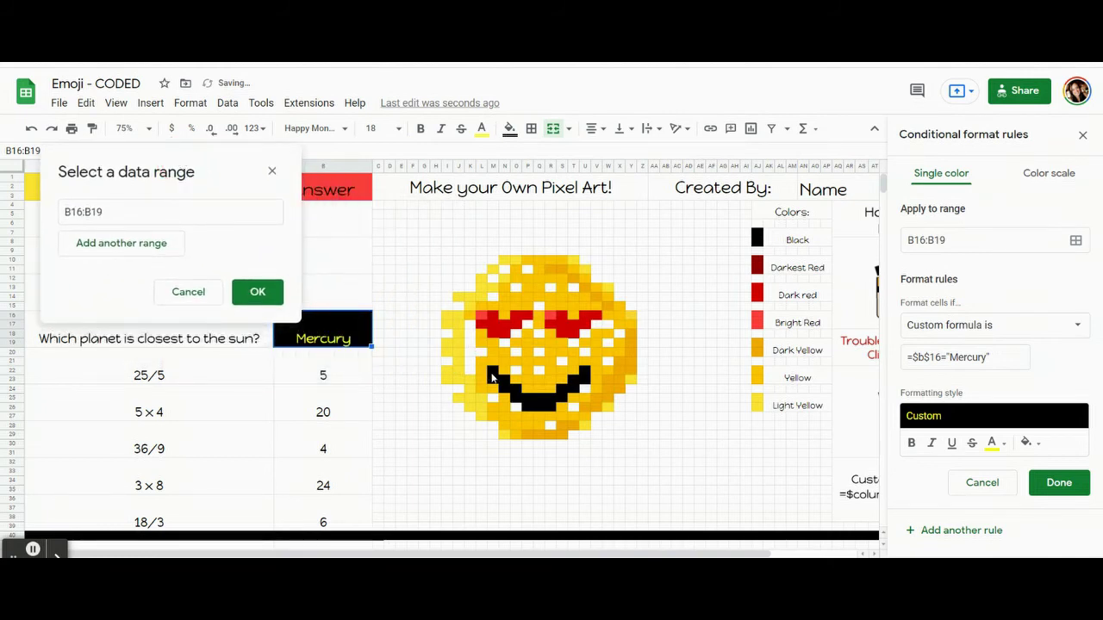
click(489, 378)
drag(490, 383, 492, 389)
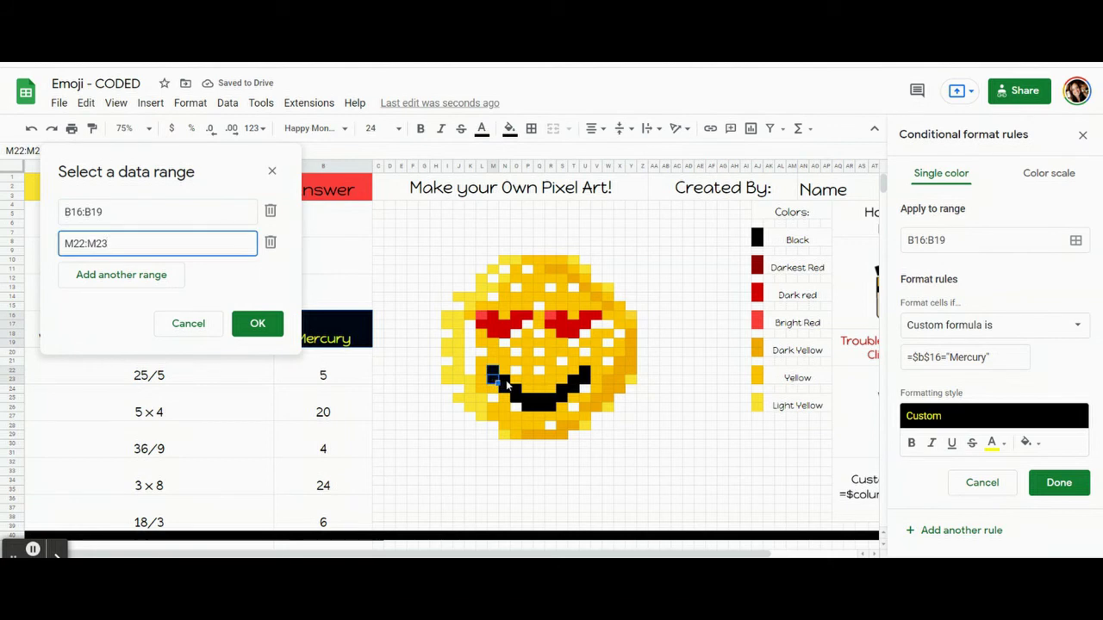
ctrl+click(503, 390)
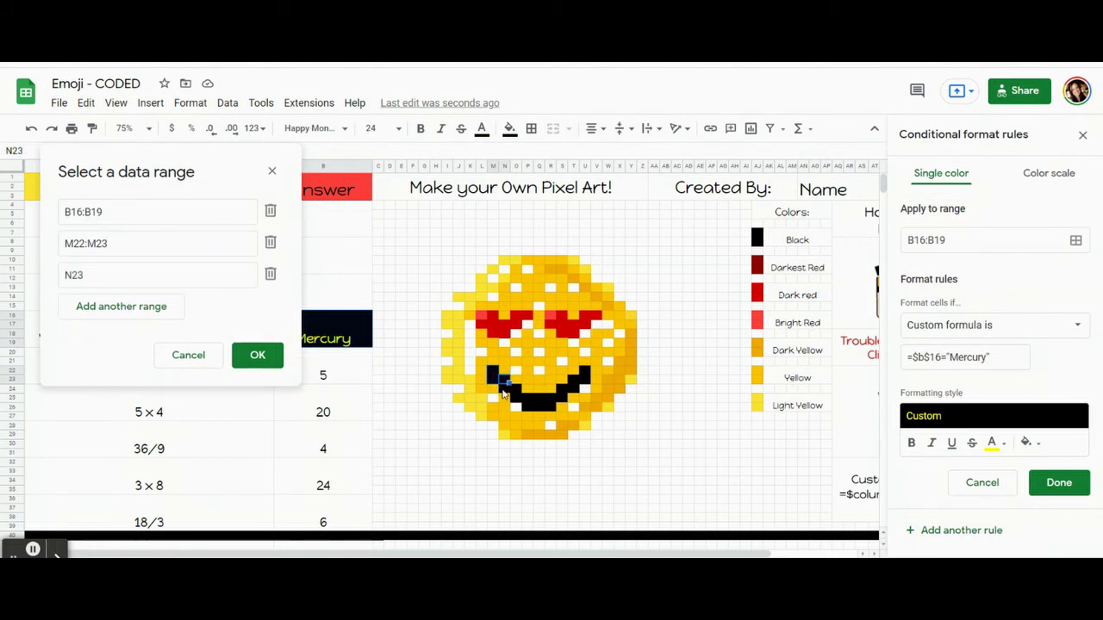
drag(503, 393, 517, 401)
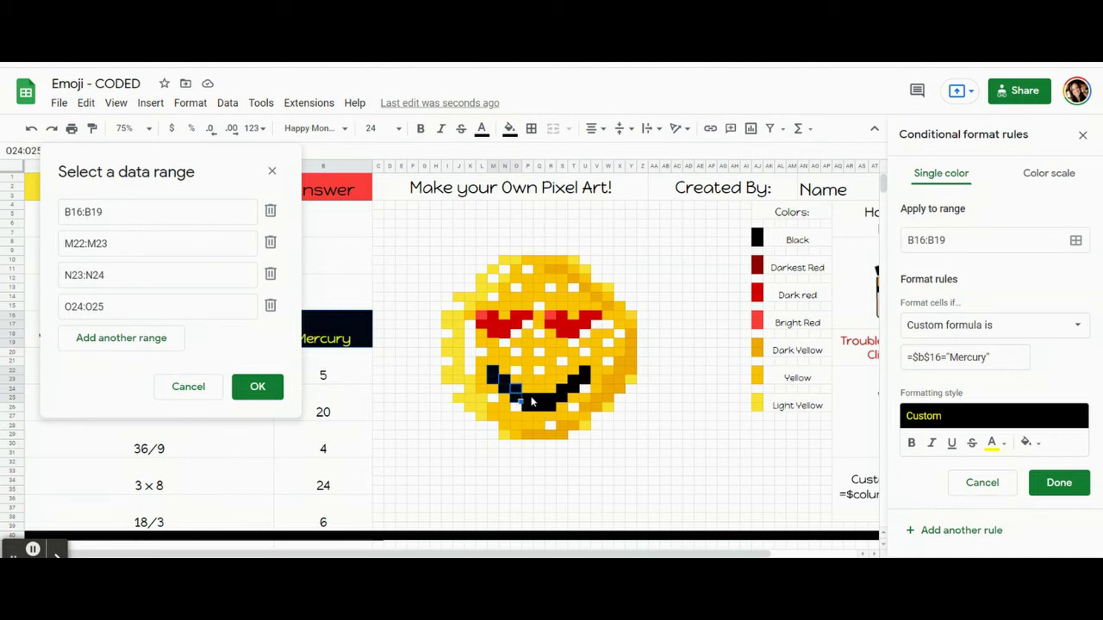
drag(530, 402, 565, 400)
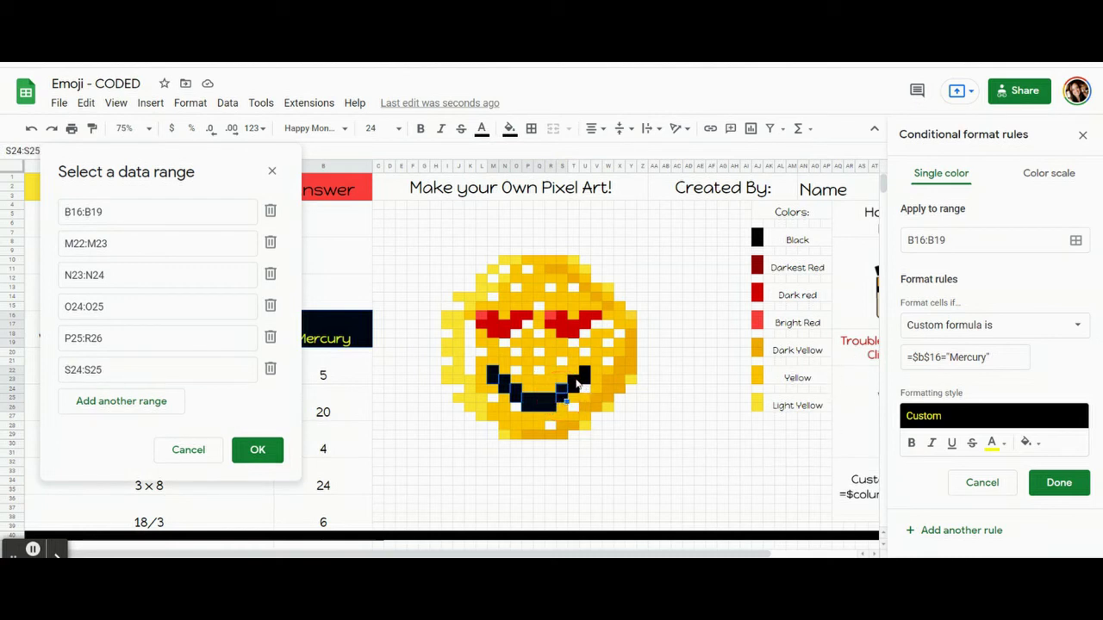
click(574, 384)
drag(574, 384, 588, 383)
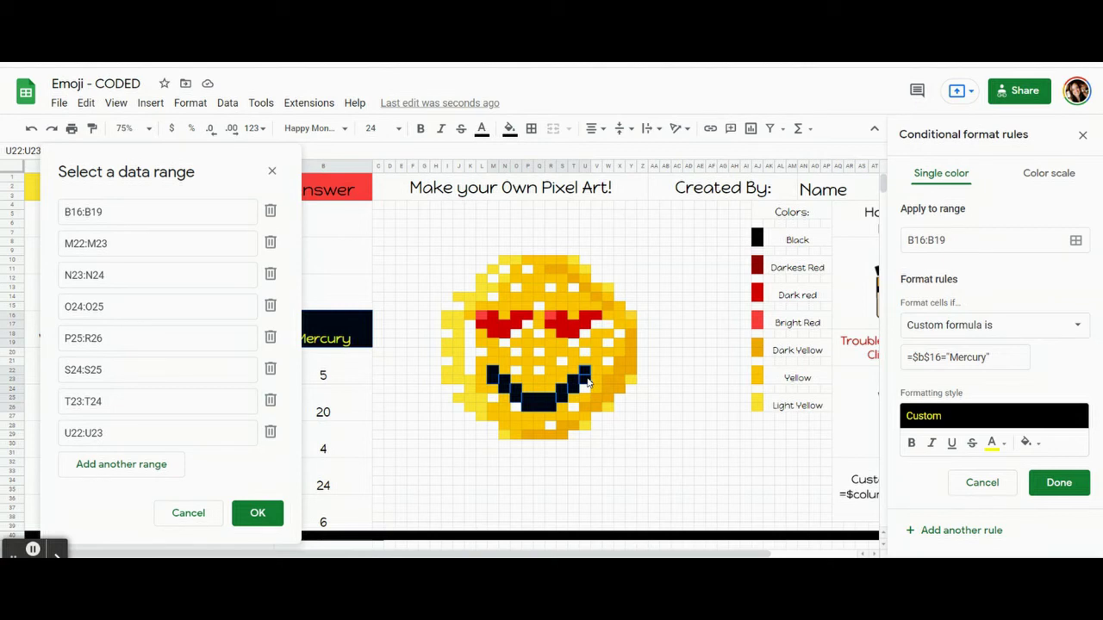
click(250, 513)
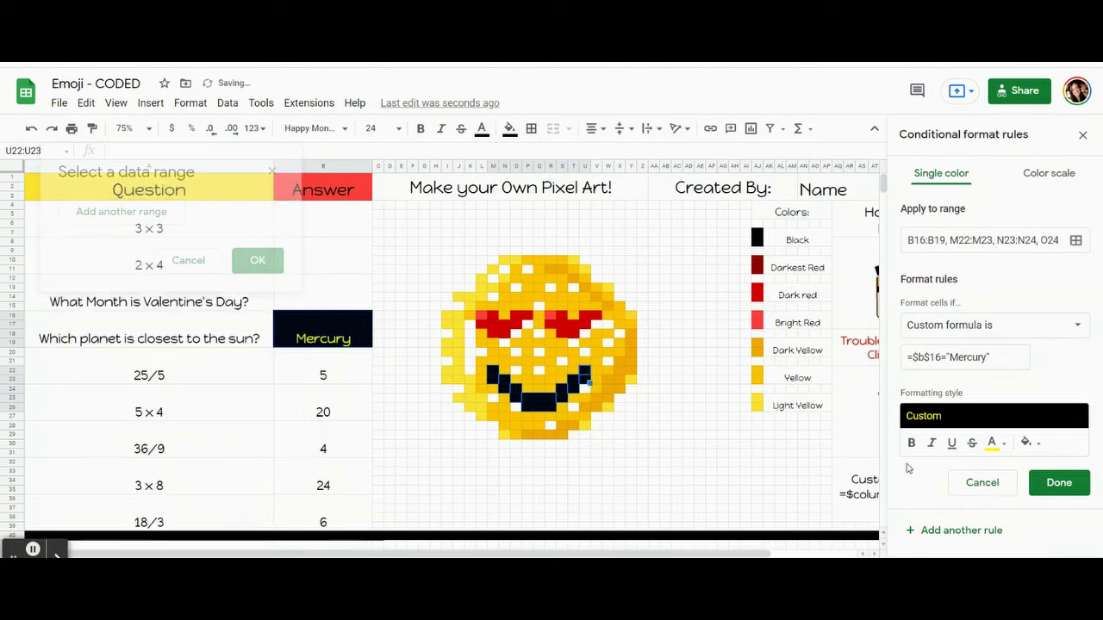
click(1058, 483)
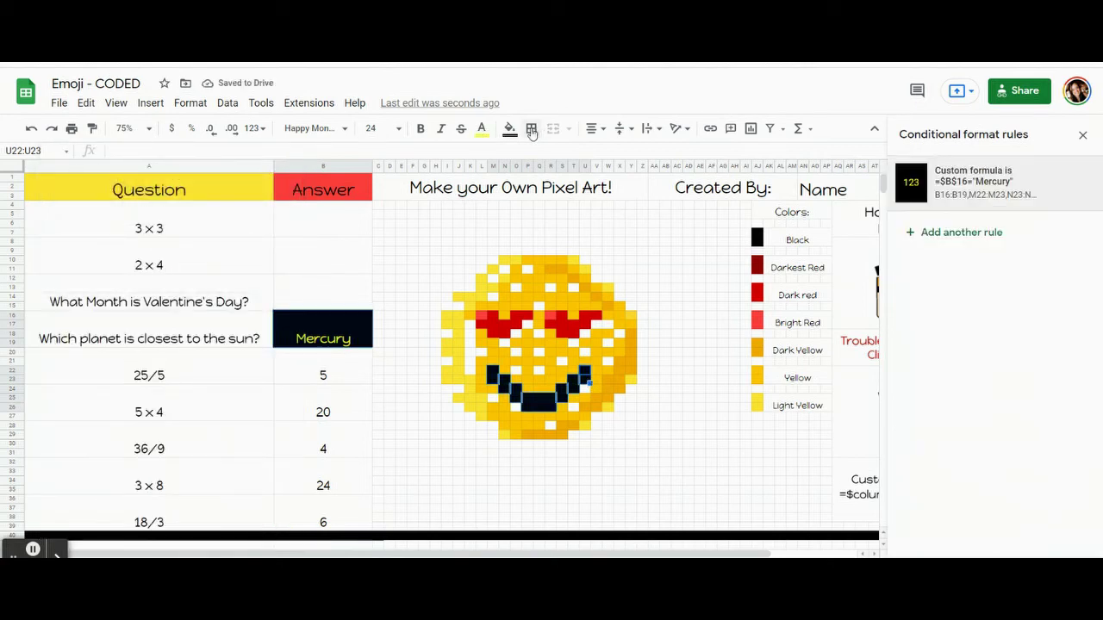
click(509, 128)
- Remove the mouth cells' own fill, test by entering mercury in B16, then clear the answer
click(584, 384)
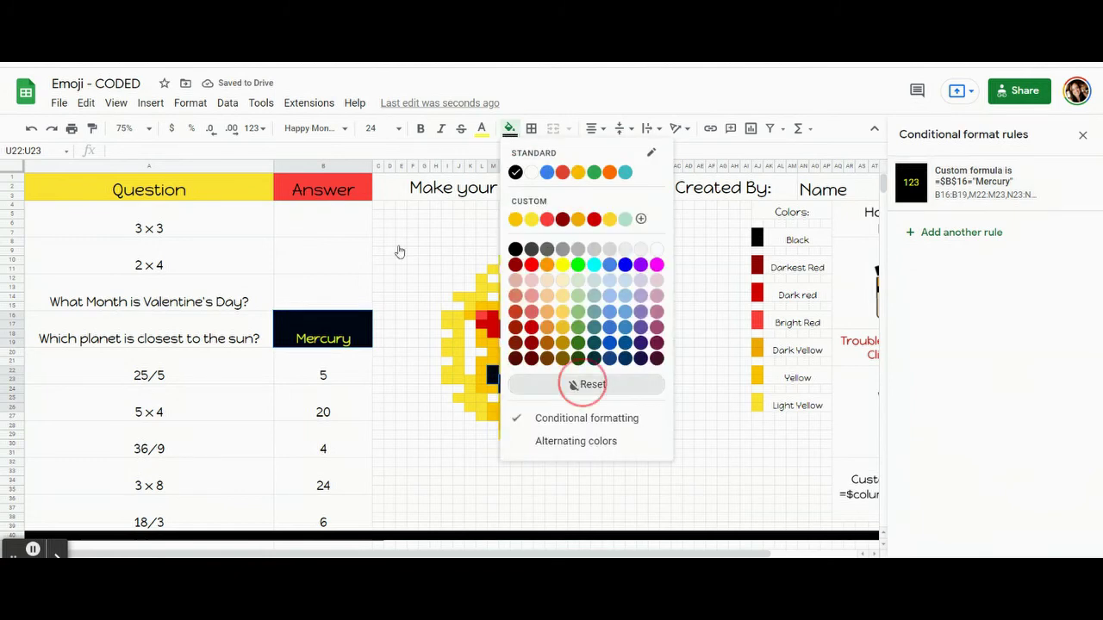
click(340, 336)
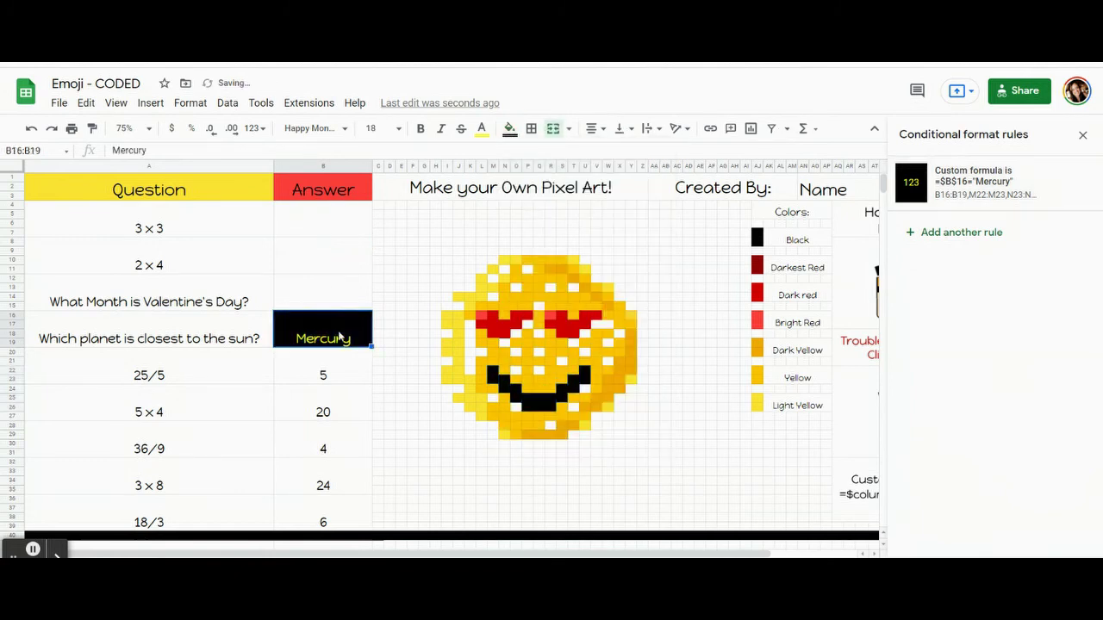
key(Delete)
text(mercury)
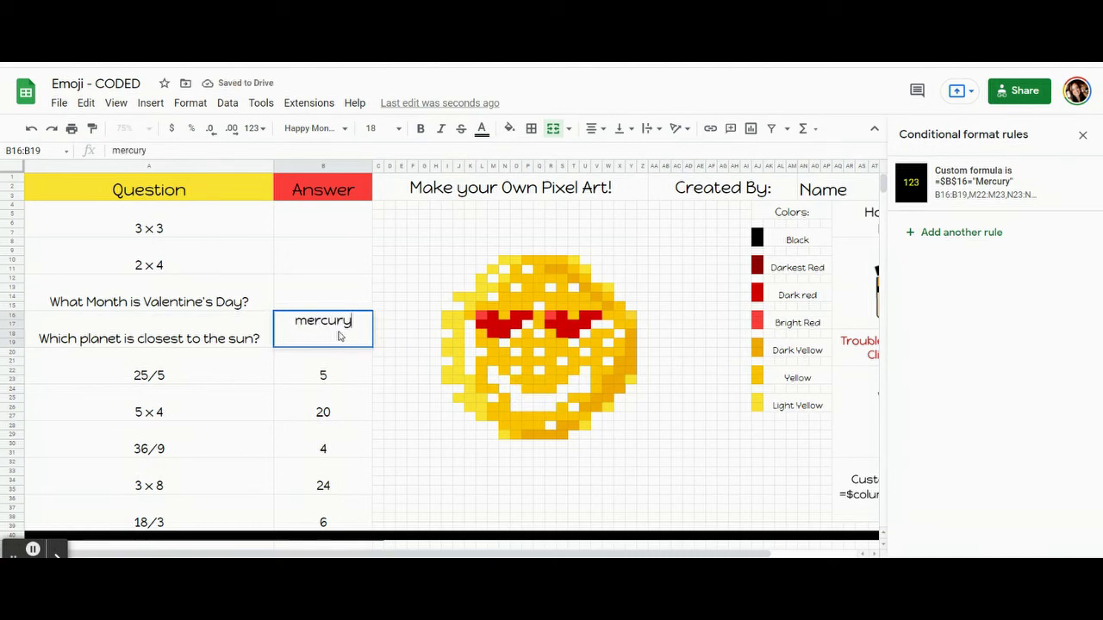
key(Return)
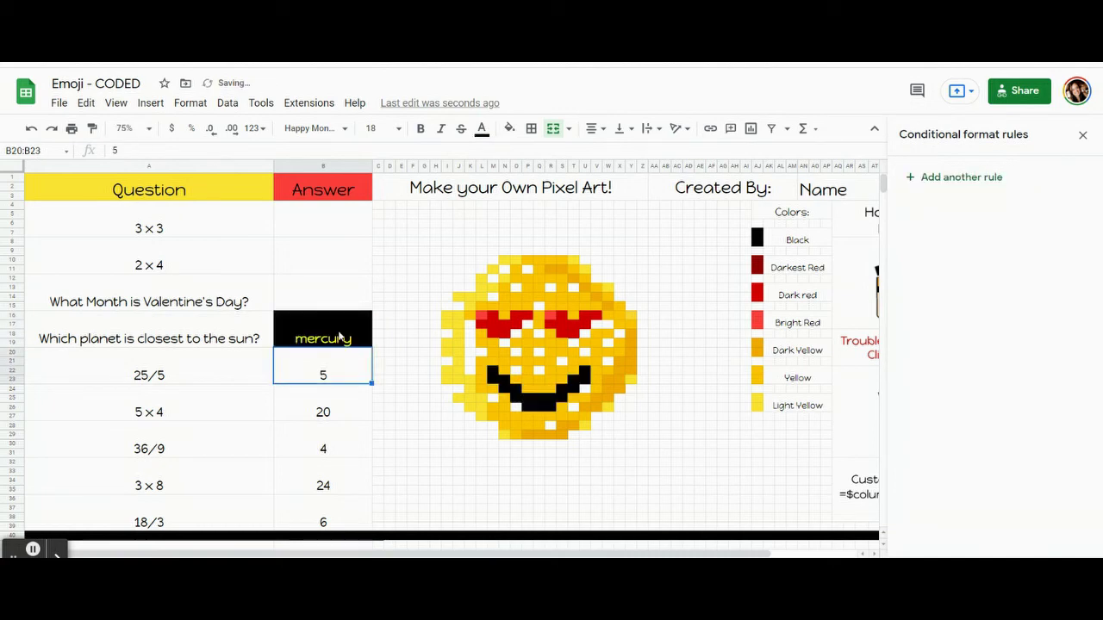
click(340, 336)
key(Delete)
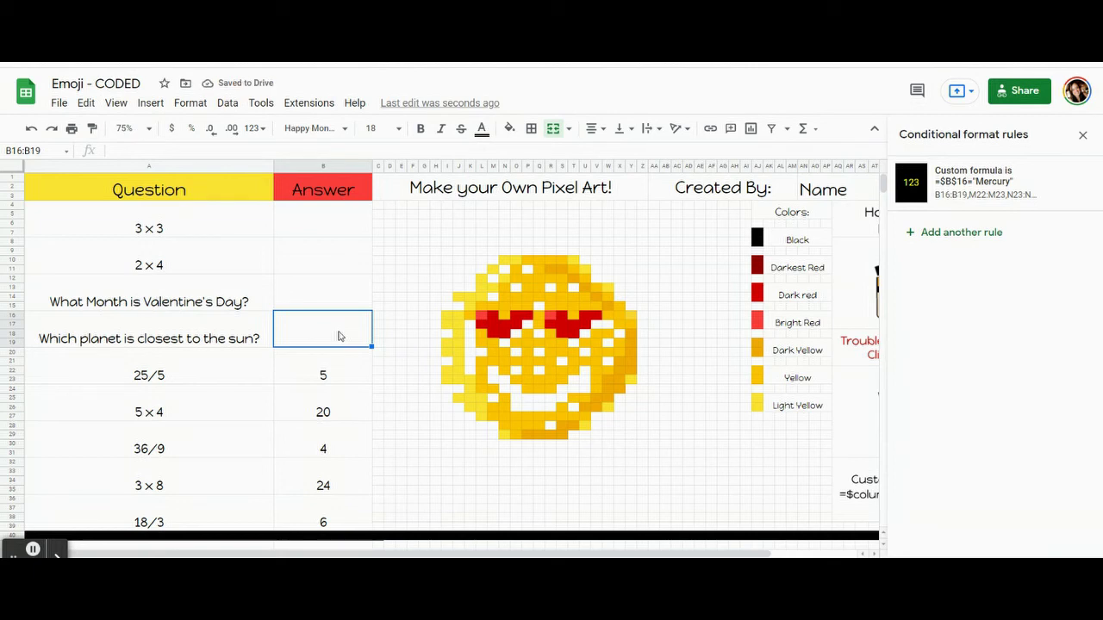
key(Down)
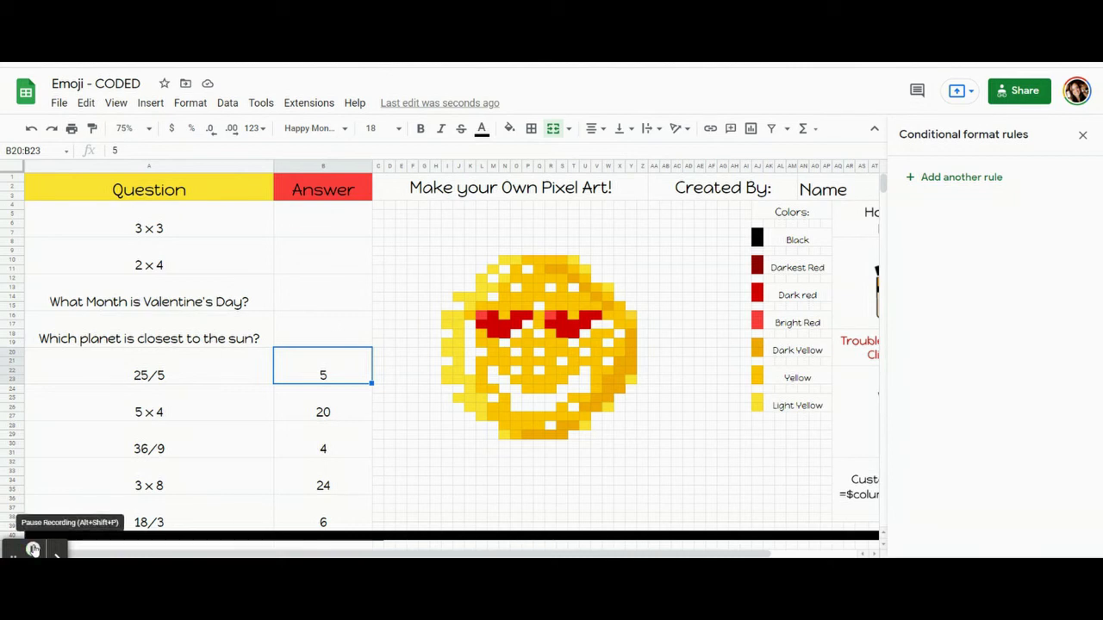
- Start a B20:B23 rule with dark yellow fill and custom formula =$b$20=5
mouse_move(870, 212)
click(990, 178)
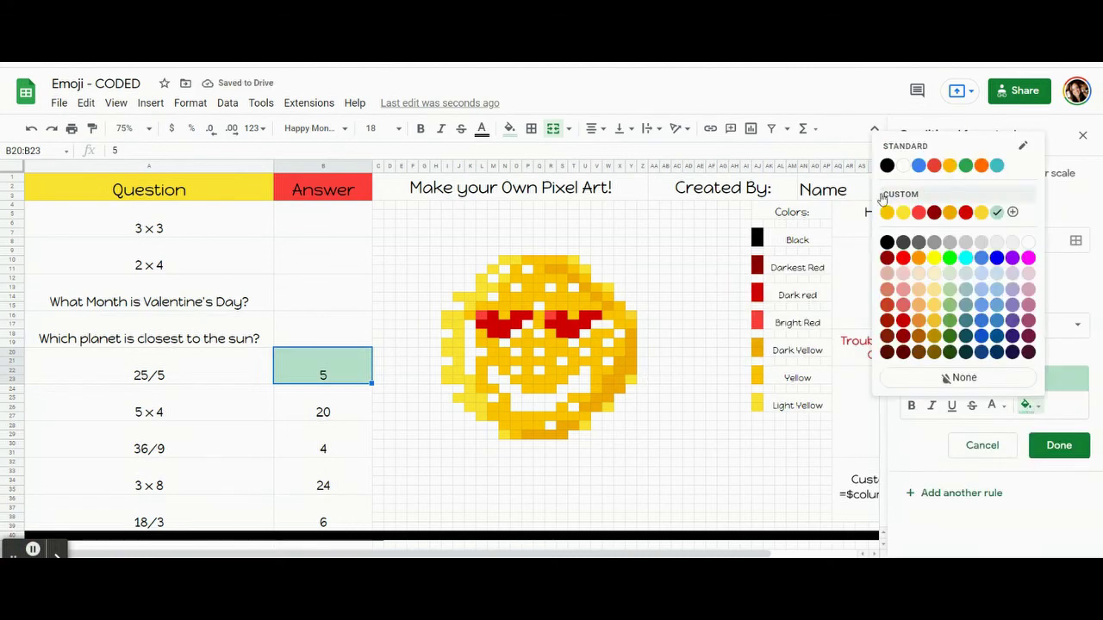
click(949, 212)
click(955, 325)
click(948, 542)
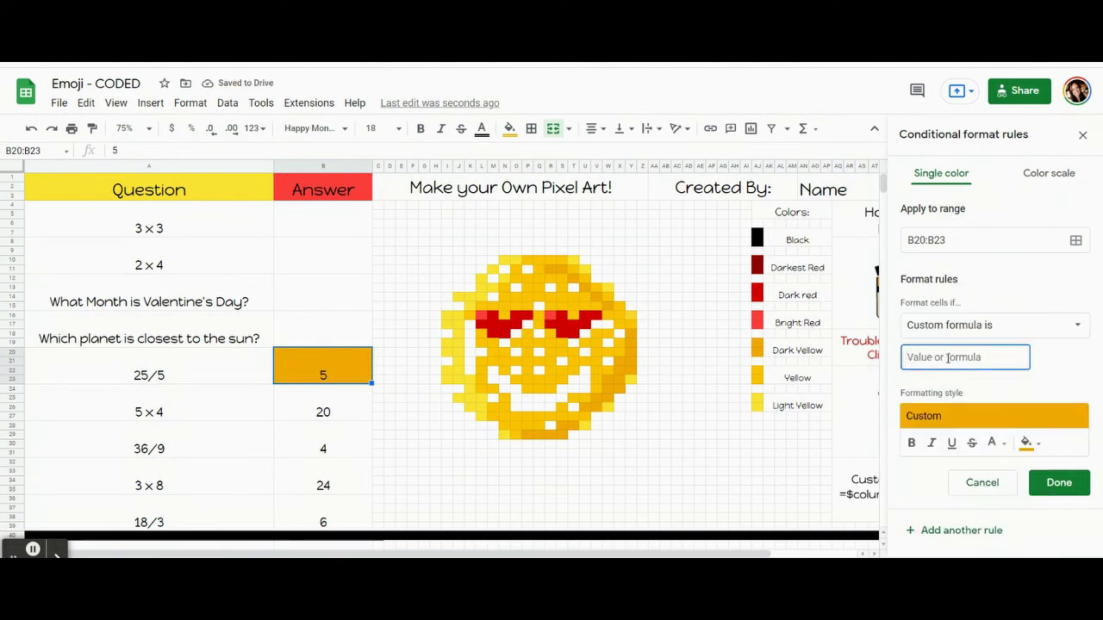
click(1075, 240)
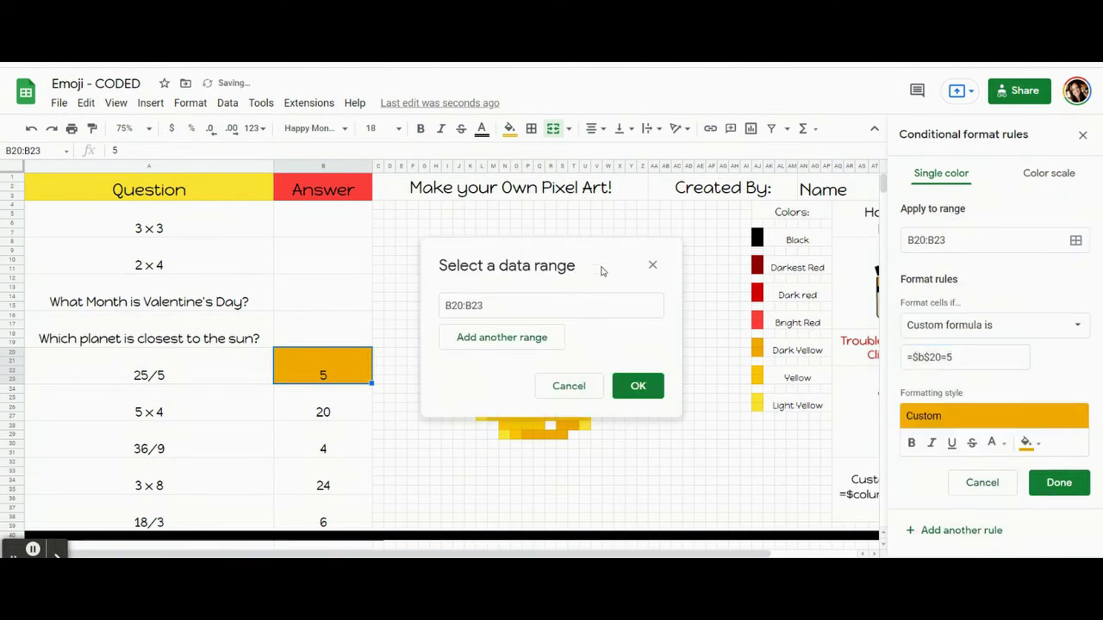
- Add right-edge pixels R11:S11, U13, V14, W15, Y18:Y22 and lower-right cells, then save the rule
drag(550, 270, 562, 270)
ctrl+click(572, 278)
ctrl+click(584, 286)
ctrl+click(596, 294)
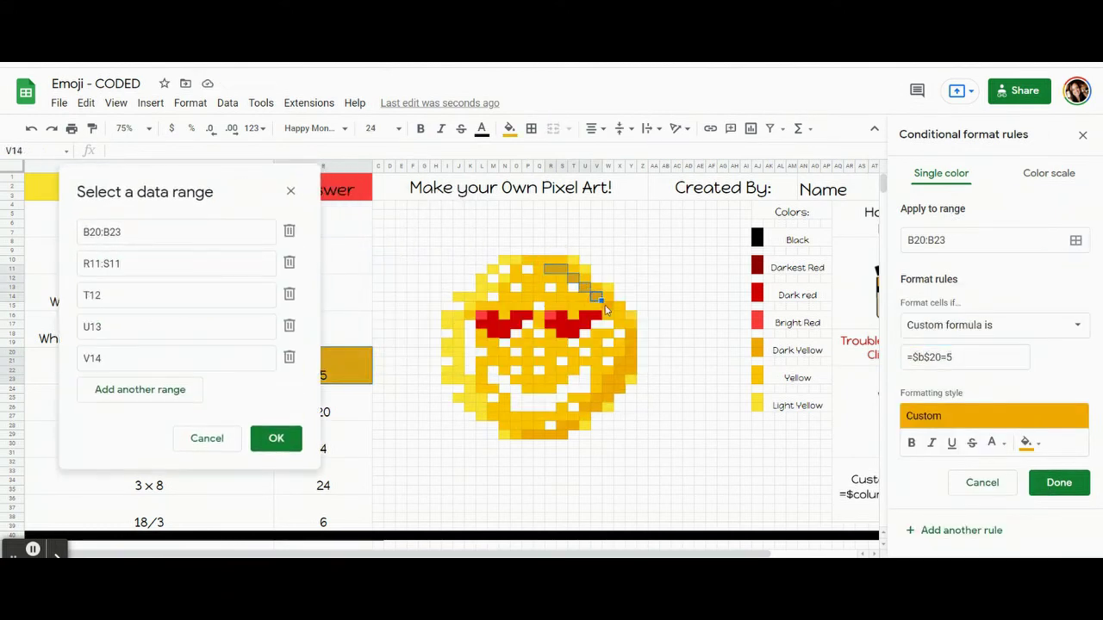
ctrl+click(606, 304)
mouse_move(628, 334)
mouse_down()
mouse_move(618, 387)
mouse_move(526, 434)
mouse_up()
ctrl+click(595, 395)
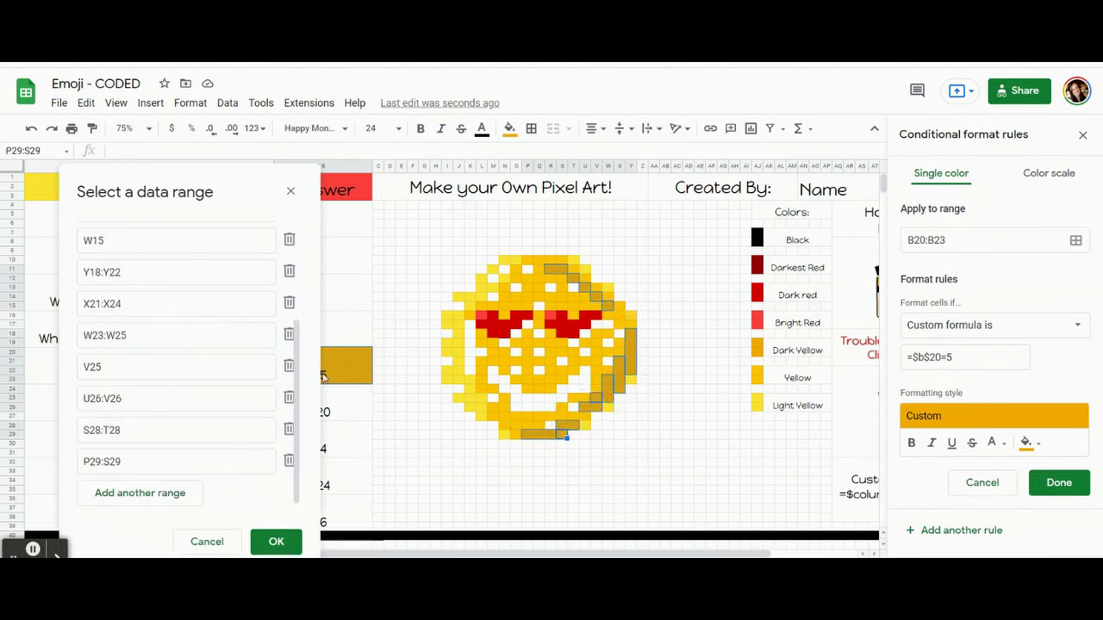
click(276, 541)
click(1058, 482)
- Remove the edge pixels' own fill colour and delete the answer 5
click(509, 128)
click(571, 393)
click(326, 363)
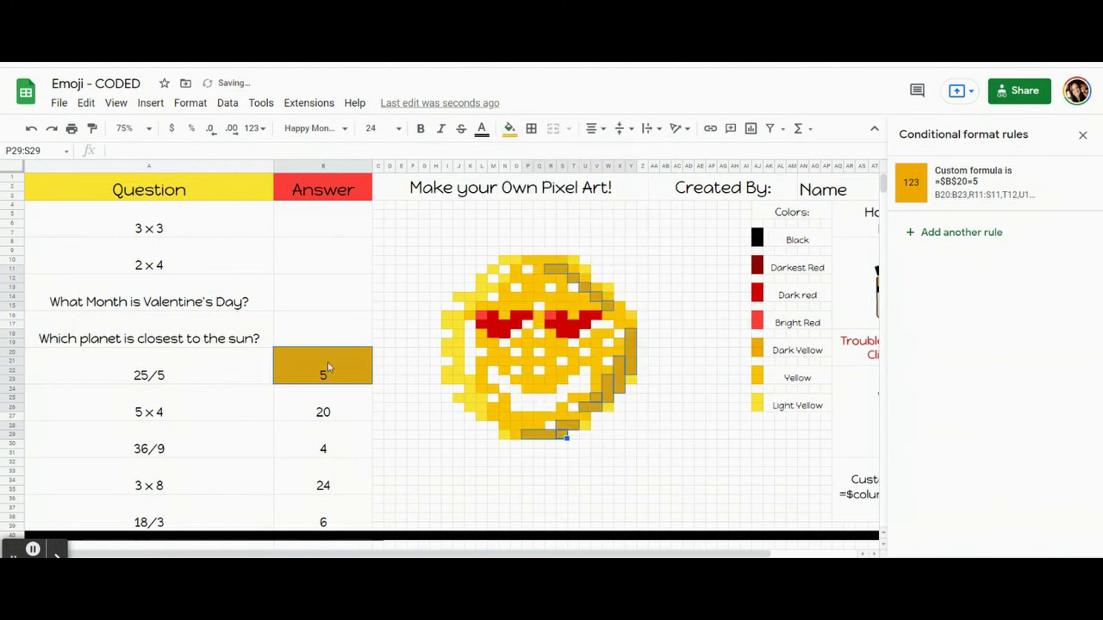
key(Delete)
click(328, 410)
- Add a red B24:B27 rule with formula =$b$24=20 covering eye pixels L16 and R16
click(961, 177)
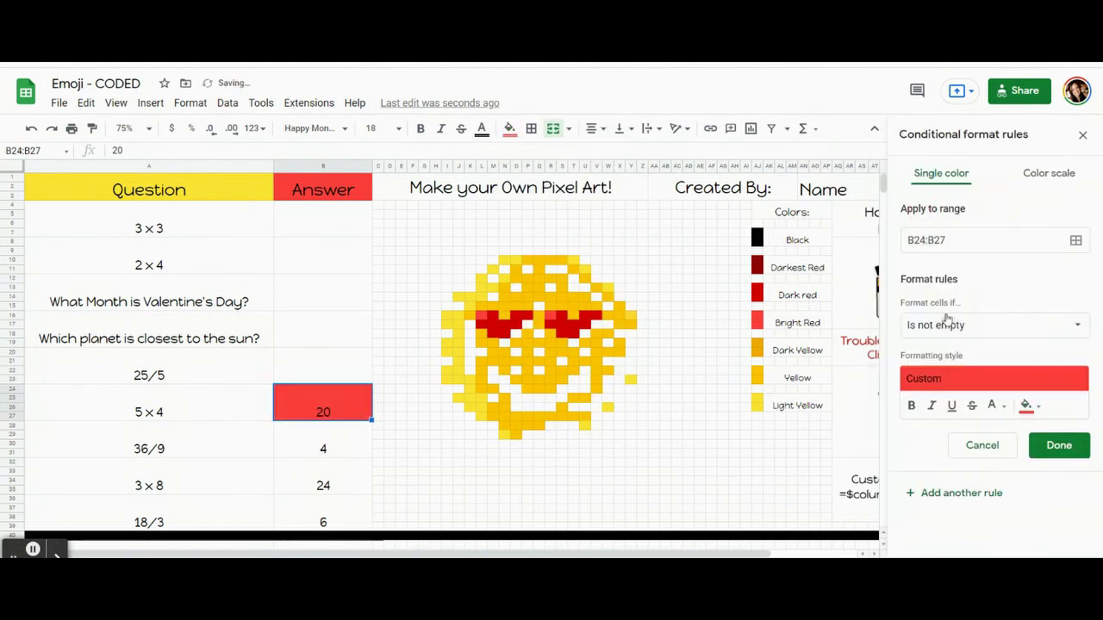
click(995, 325)
click(936, 546)
click(939, 356)
text(=$b$24=20)
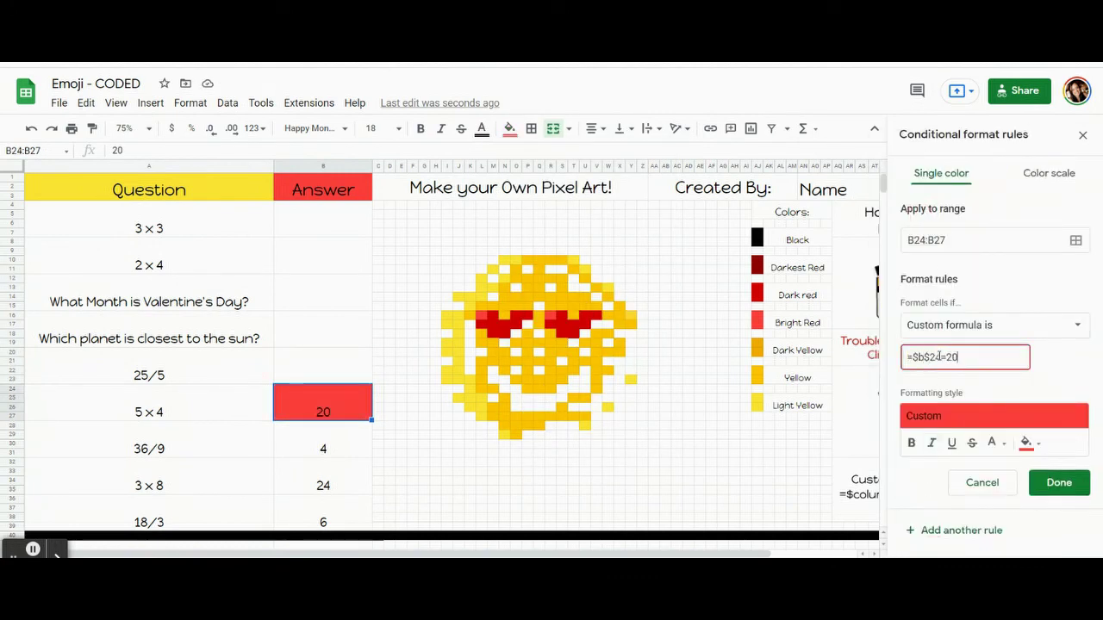
click(1075, 241)
ctrl+click(480, 315)
ctrl+click(550, 315)
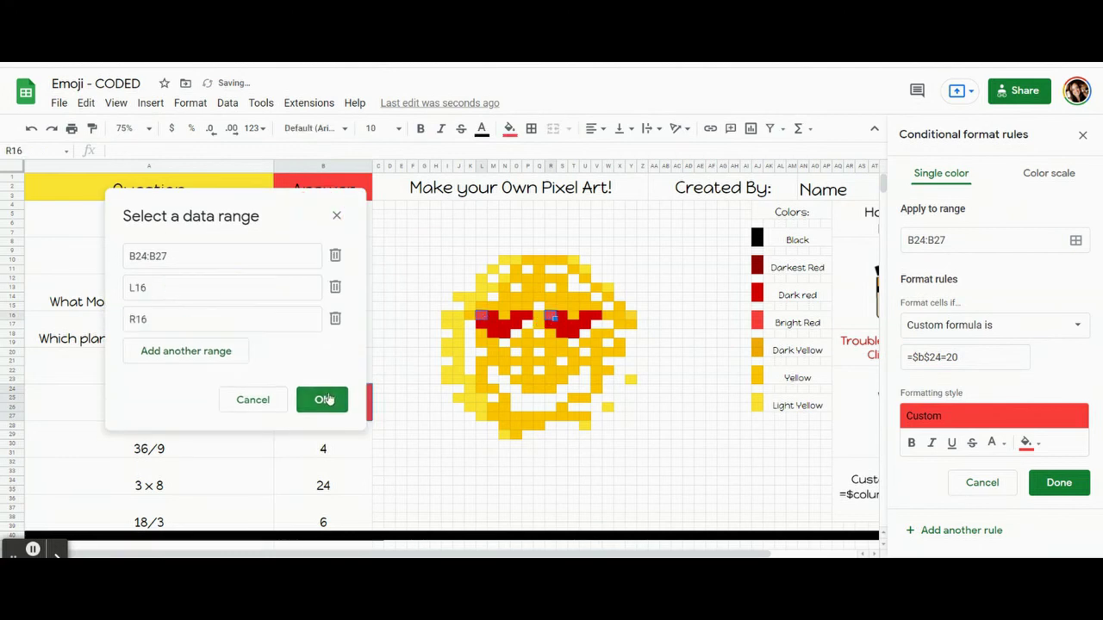
click(320, 398)
click(1059, 483)
- Clear the answer 20 and begin a new rule for B28:B31
click(315, 393)
key(Delete)
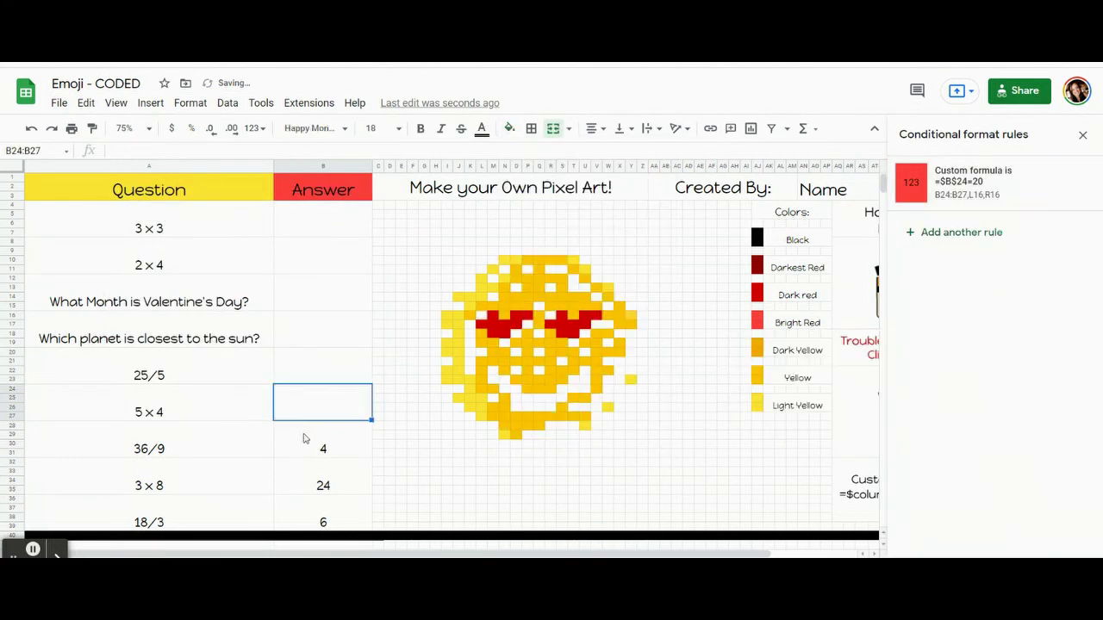
click(302, 437)
click(963, 181)
click(1028, 405)
- Give the B28:B31 rule a yellow fill and custom formula =$b$28=4
click(902, 212)
click(995, 324)
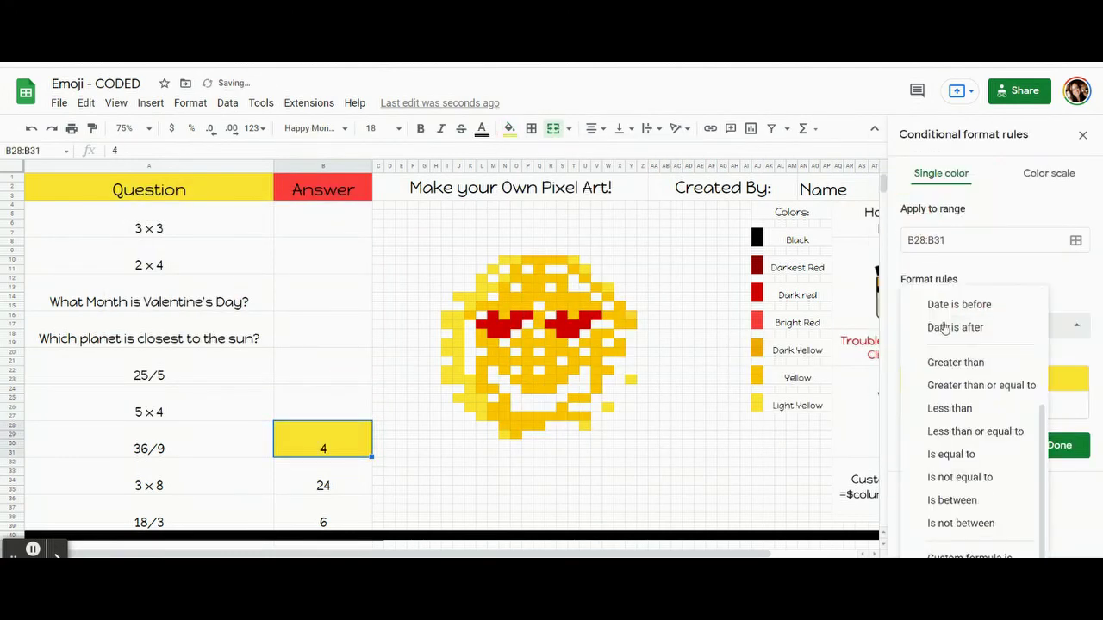
scroll(953, 431, down, 5)
click(948, 517)
click(965, 356)
text(=$b$28=4)
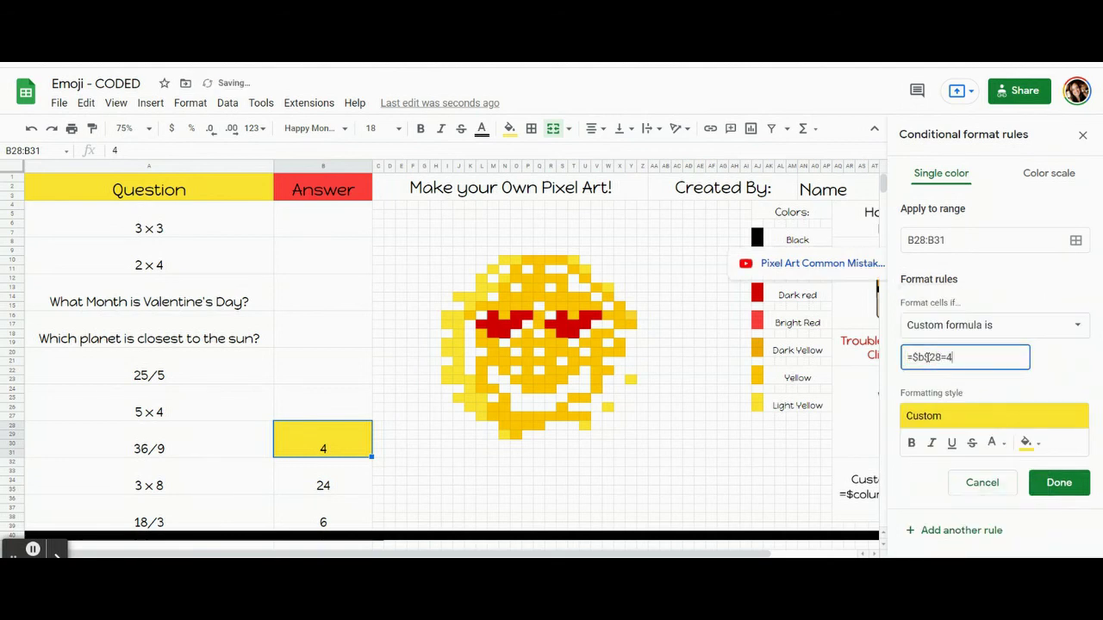
click(1076, 240)
- Add left-side face pixels N10:O10, M11, N12, M13 down to L25:L27 to the rule
drag(517, 260, 446, 381)
ctrl+click(493, 268)
ctrl+click(504, 275)
ctrl+click(493, 284)
ctrl+click(470, 302)
ctrl+click(445, 372)
drag(457, 332, 481, 414)
ctrl+click(457, 397)
ctrl+click(504, 431)
- Add right-side pixels N29, Y23, W26, U28, Y16, W13, U11 and T10, then save the rule
ctrl+click(631, 380)
ctrl+click(608, 406)
ctrl+click(584, 425)
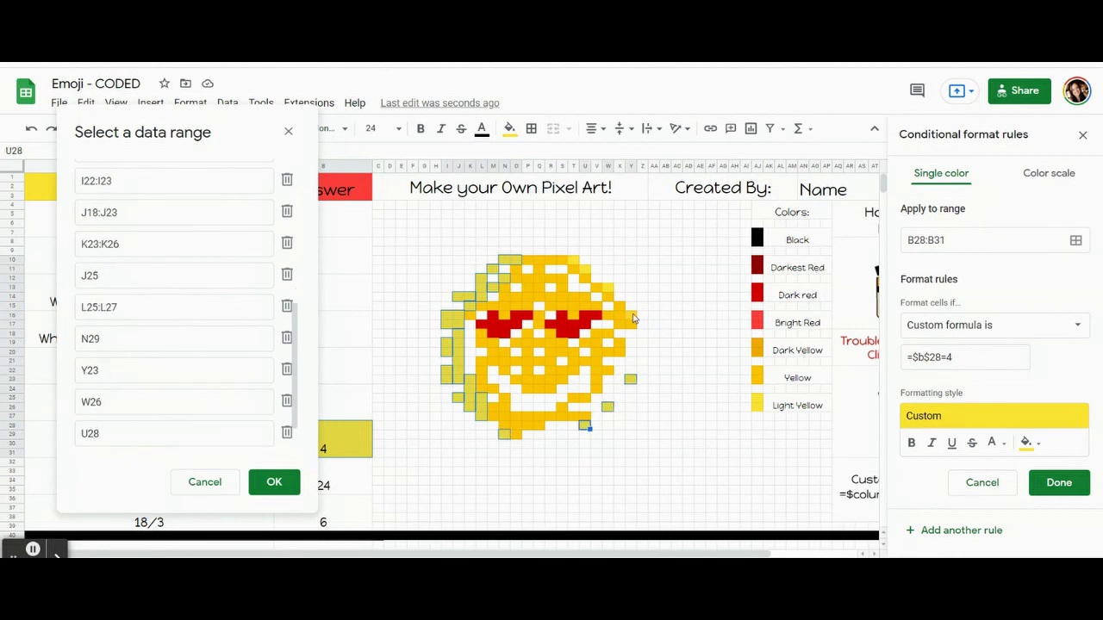
ctrl+click(631, 318)
ctrl+click(607, 292)
ctrl+click(584, 274)
ctrl+click(573, 260)
click(274, 481)
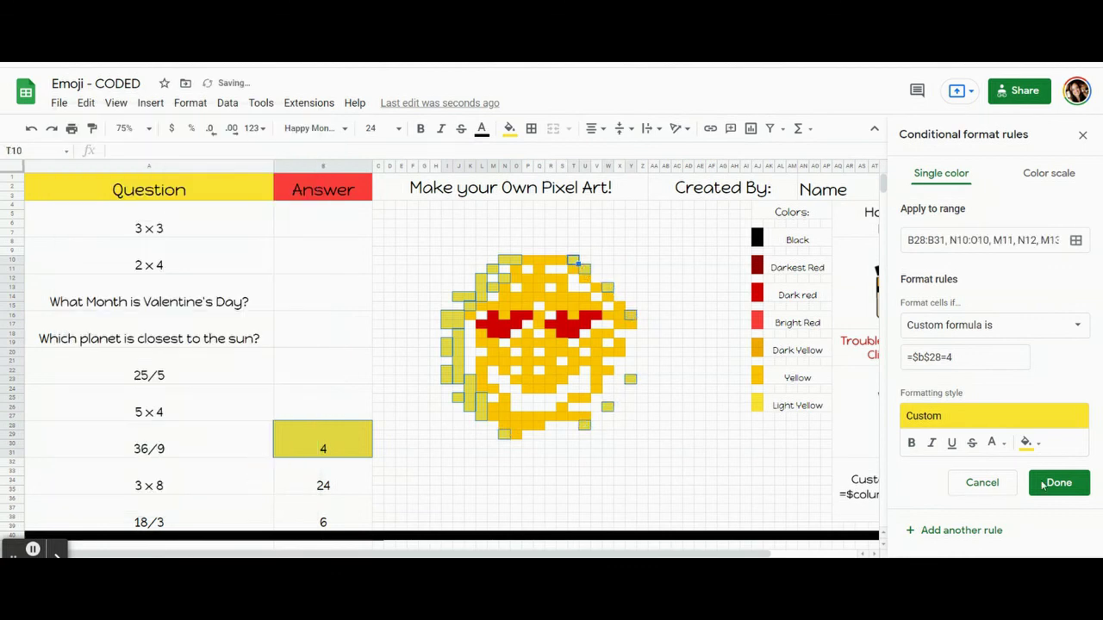
click(1058, 483)
- Remove the test answer 4 from B28
click(509, 128)
click(335, 438)
key(ctrl+z)
click(509, 128)
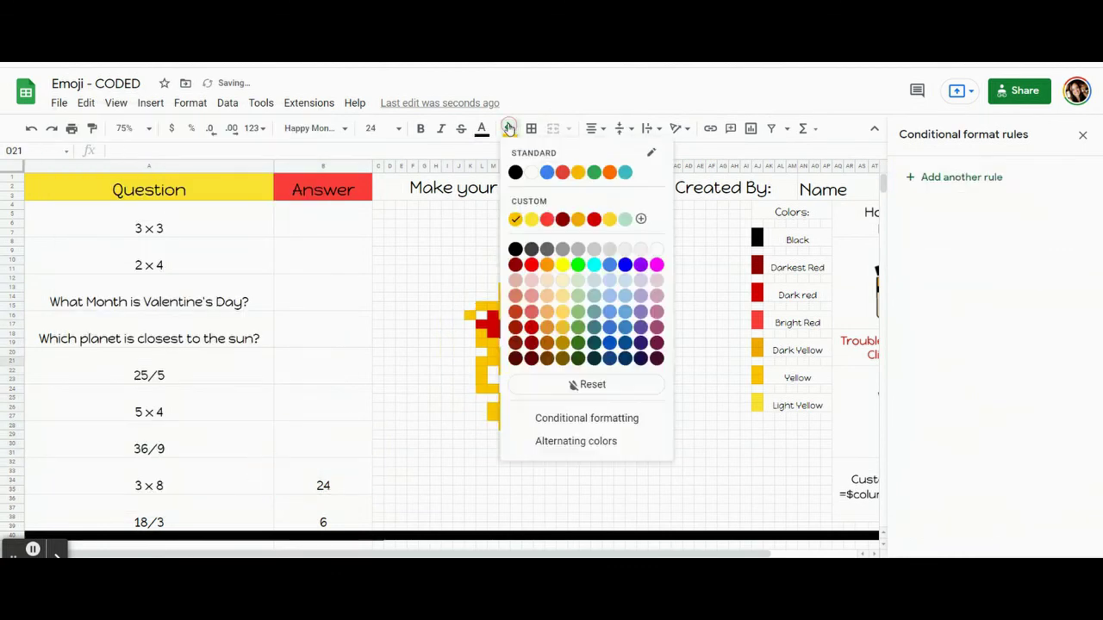
key(Escape)
- Start a new rule on B32:B35 with yellow fill and a Custom formula condition beginning with '='
click(930, 177)
click(982, 401)
click(891, 211)
click(910, 323)
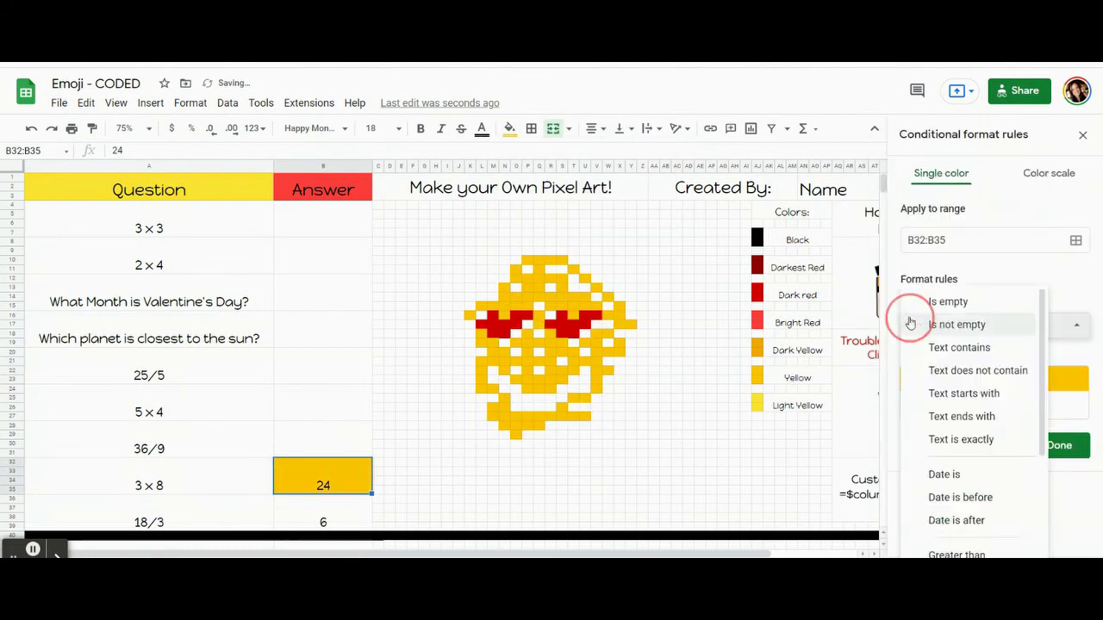
scroll(911, 323, down, 5)
click(955, 414)
click(942, 357)
text(=$b$32=24)
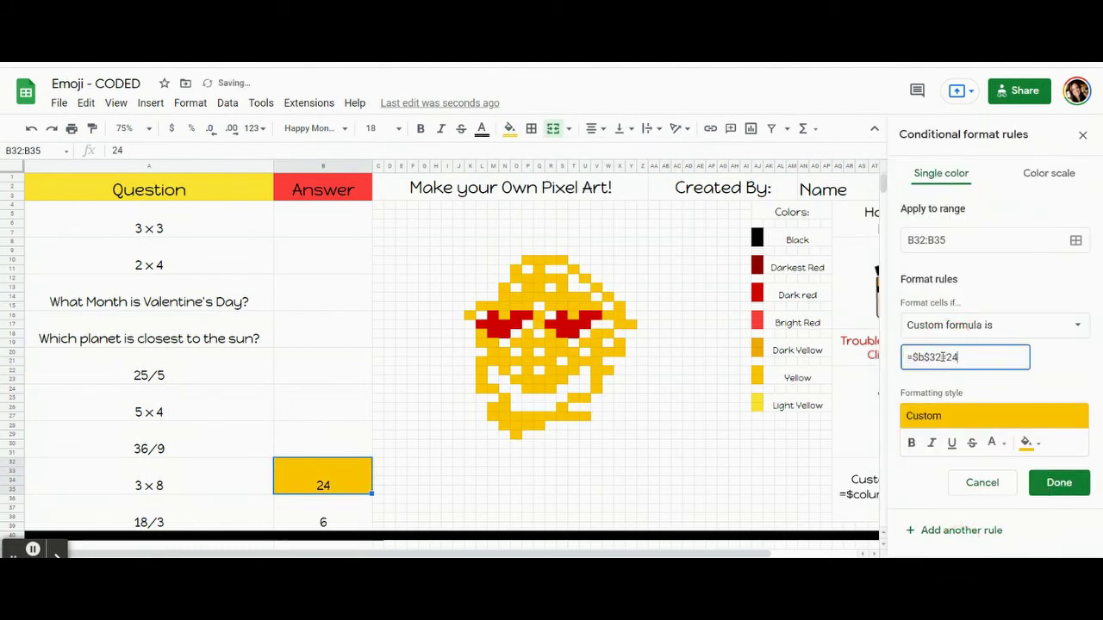
- Add the left-edge, chin, lower-right and right-edge face pixels, such as L18:L19, L21:L24 and N25, to the rule
click(1075, 241)
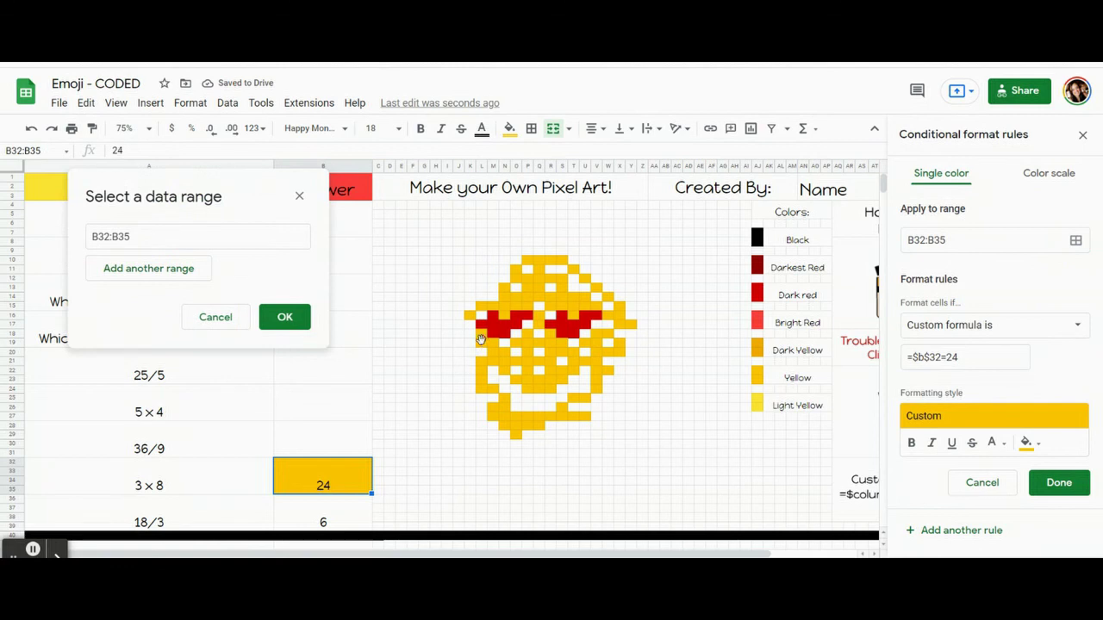
drag(481, 339, 480, 331)
drag(481, 360, 595, 332)
ctrl+click(493, 389)
ctrl+click(504, 396)
ctrl+click(504, 426)
ctrl+click(516, 435)
ctrl+click(562, 406)
ctrl+click(607, 369)
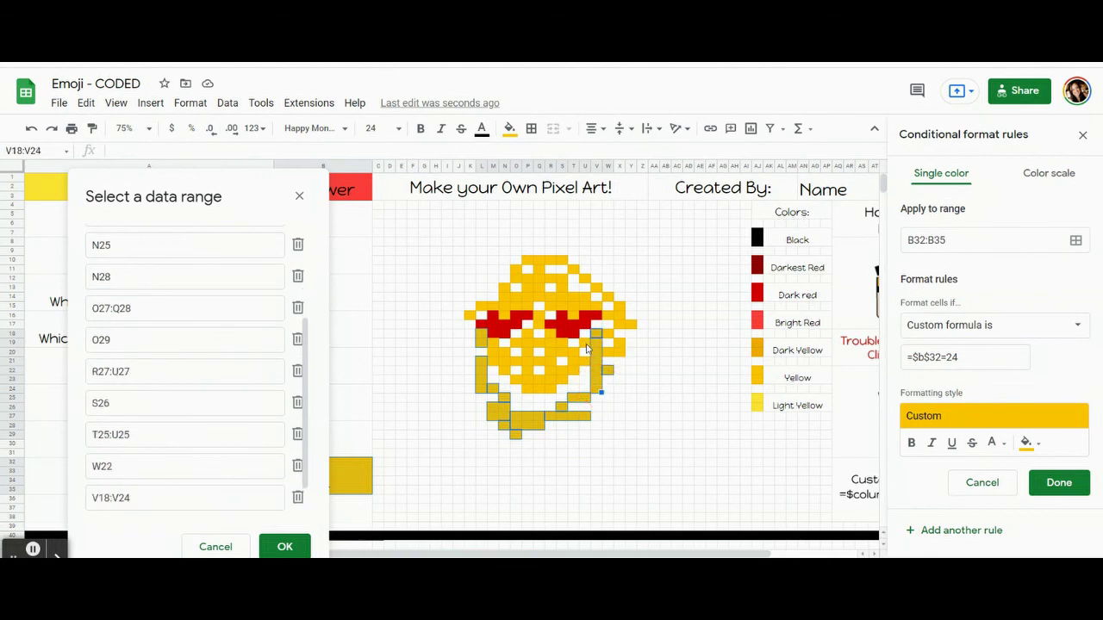
ctrl+click(585, 341)
ctrl+click(585, 360)
- Add mid-face and right-side pixels, e.g. P23:R24, O23, S23, M21:R21, R20:T20, W18, R15:V15
drag(550, 389, 528, 286)
ctrl+click(515, 379)
ctrl+click(562, 379)
ctrl+click(527, 369)
ctrl+click(504, 369)
ctrl+click(493, 341)
ctrl+click(528, 351)
ctrl+click(606, 332)
ctrl+click(607, 351)
ctrl+click(629, 322)
ctrl+click(607, 313)
- Add the upper-face pixels in rows 11–16, including S13, P13:Q13, O11, Q11, T11, U12 and O12:S12
ctrl+click(472, 314)
ctrl+click(506, 314)
ctrl+click(528, 332)
ctrl+click(550, 331)
ctrl+click(573, 314)
ctrl+click(560, 285)
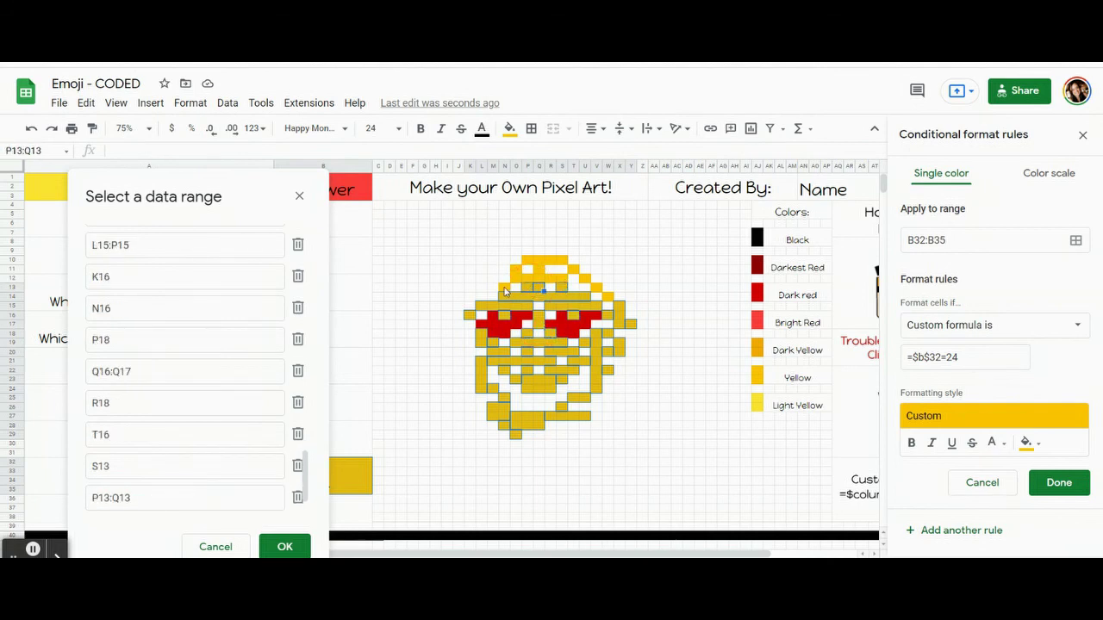
ctrl+click(505, 286)
ctrl+click(519, 270)
ctrl+click(541, 270)
ctrl+click(575, 269)
ctrl+click(586, 278)
ctrl+click(597, 286)
ctrl+click(608, 295)
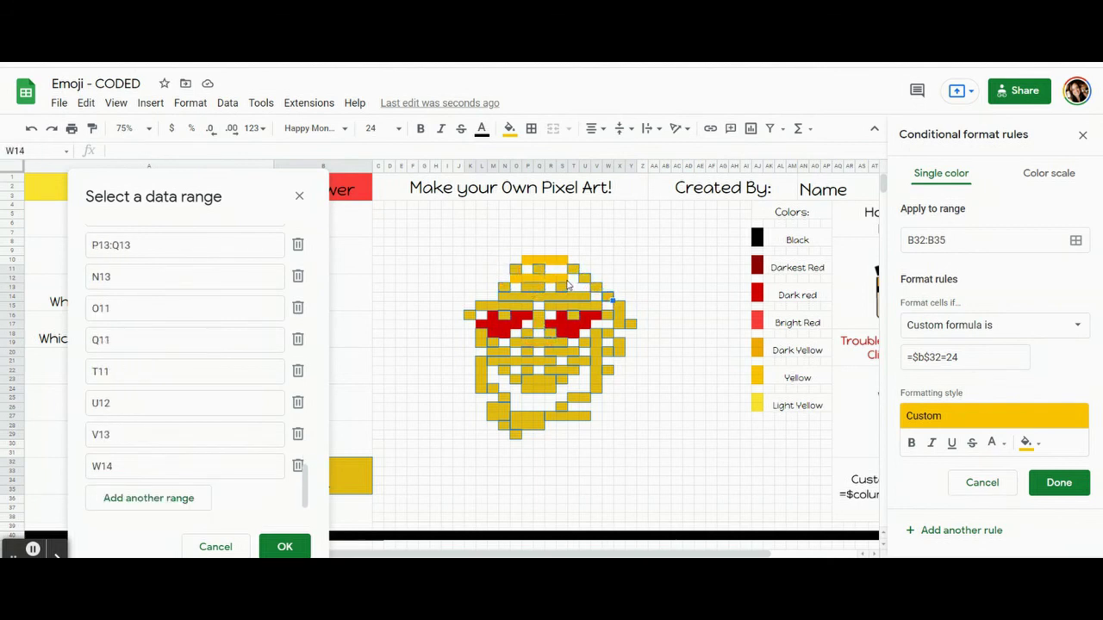
mouse_move(563, 278)
mouse_down()
mouse_move(520, 279)
mouse_move(563, 260)
mouse_up()
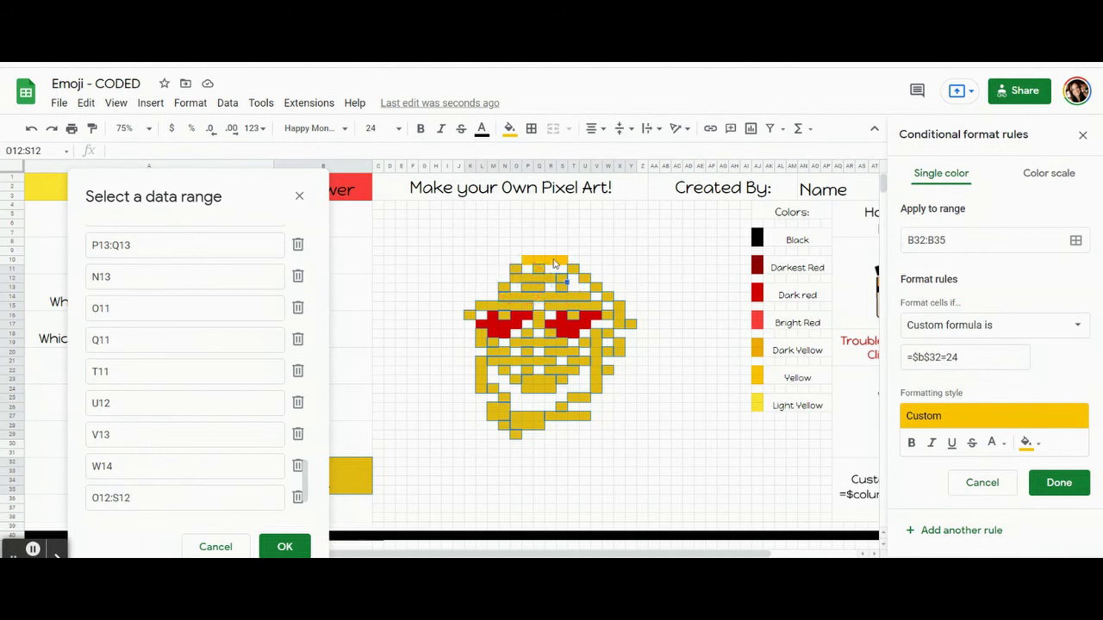
- Confirm the pixel ranges, save the yellow rule, and clear the test answer 24 from B32
click(307, 539)
click(1059, 483)
click(509, 128)
click(398, 342)
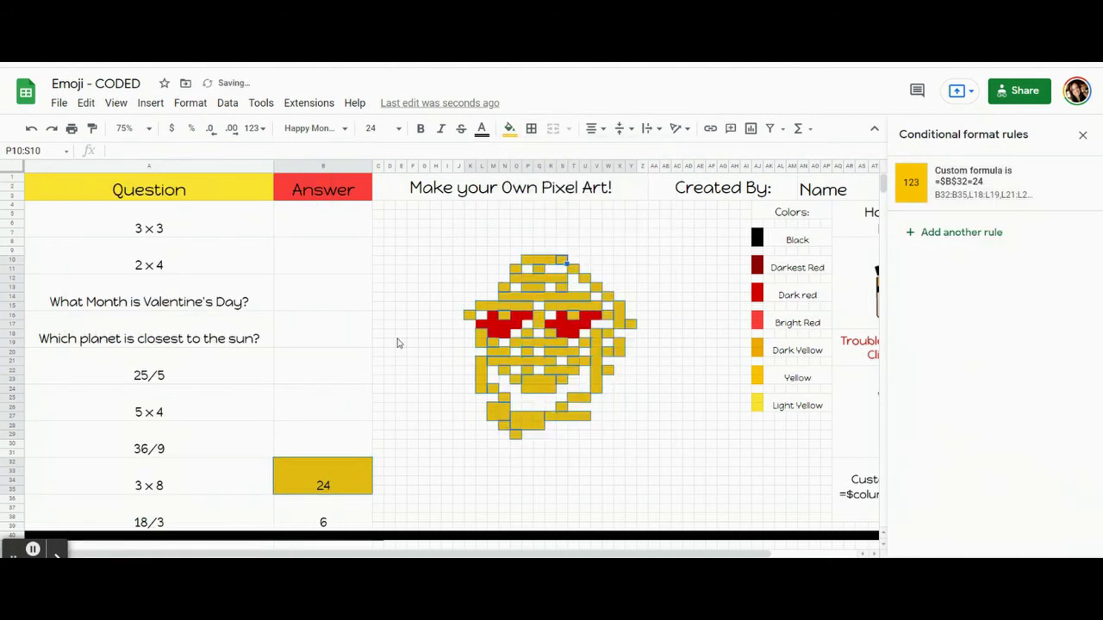
click(308, 483)
key(Delete)
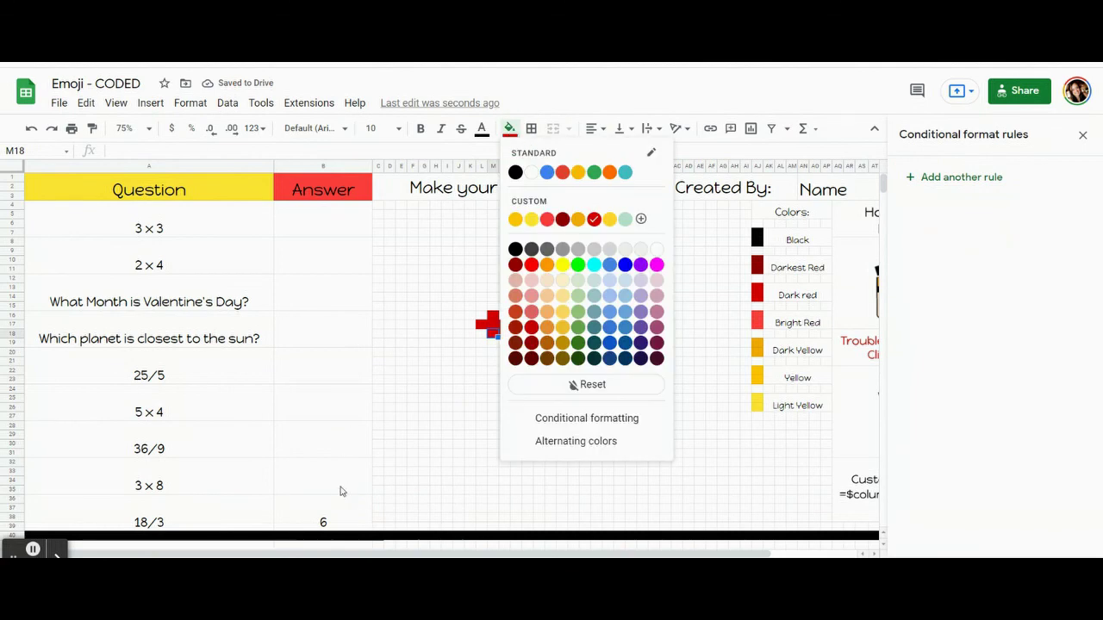
click(340, 508)
- Start a new rule for B36:B39 with red fill and Custom formula =$b$36=6
click(938, 179)
click(1012, 403)
click(968, 209)
click(991, 325)
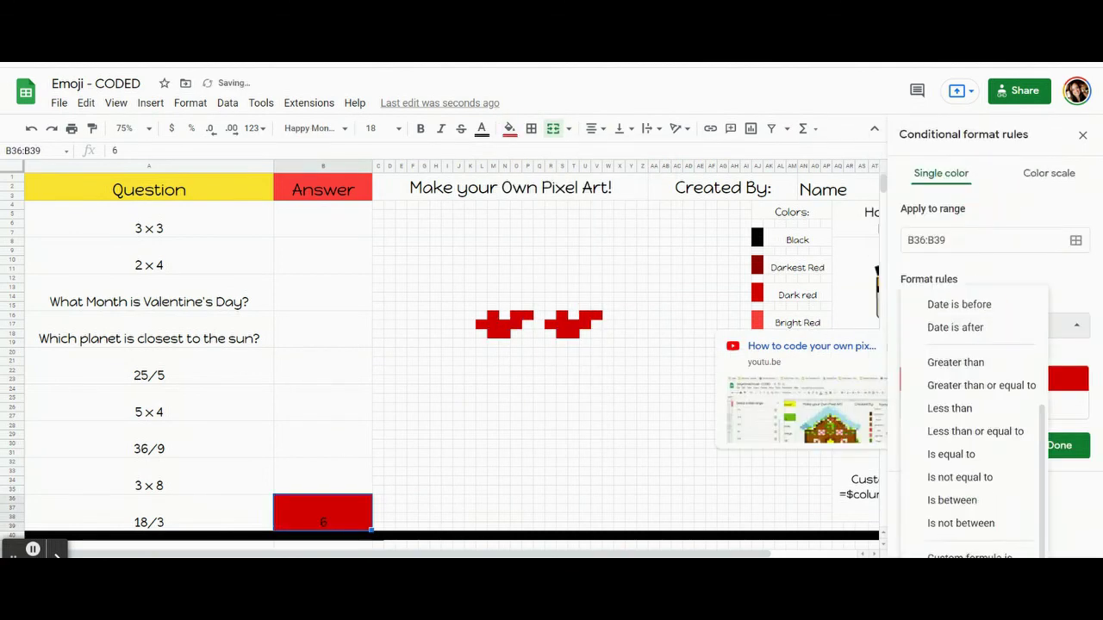
click(969, 555)
text(=$b$36=6)
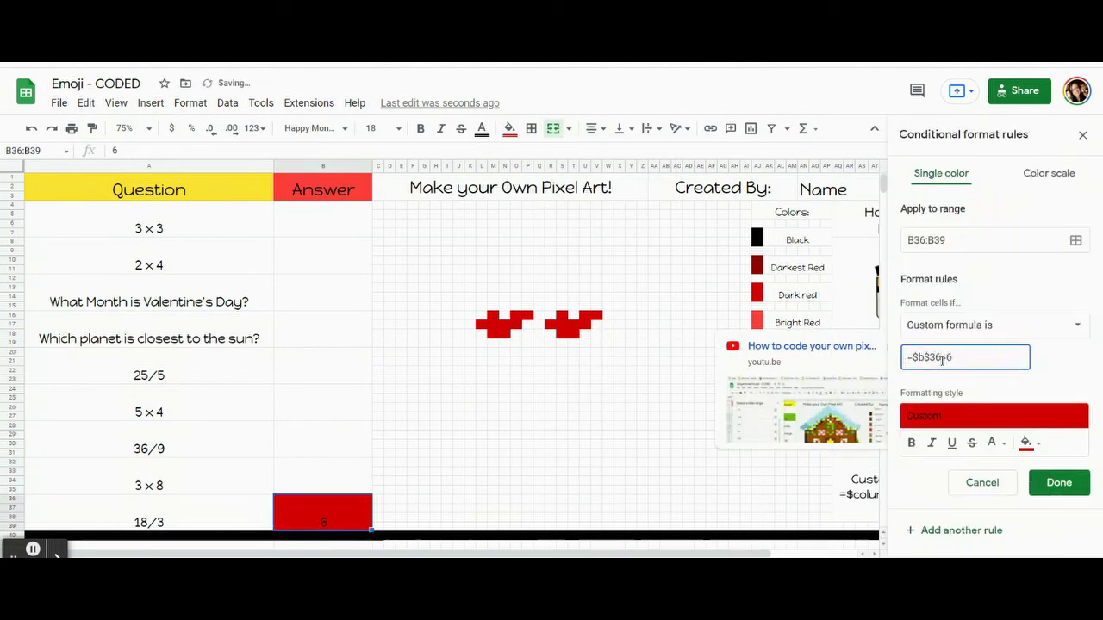
- Add the heart-eye pixels L17, M16, M17:N18, R17, S16, U16:V16 and S17:T18 to the rule's ranges
click(1075, 241)
ctrl+click(481, 323)
ctrl+click(492, 315)
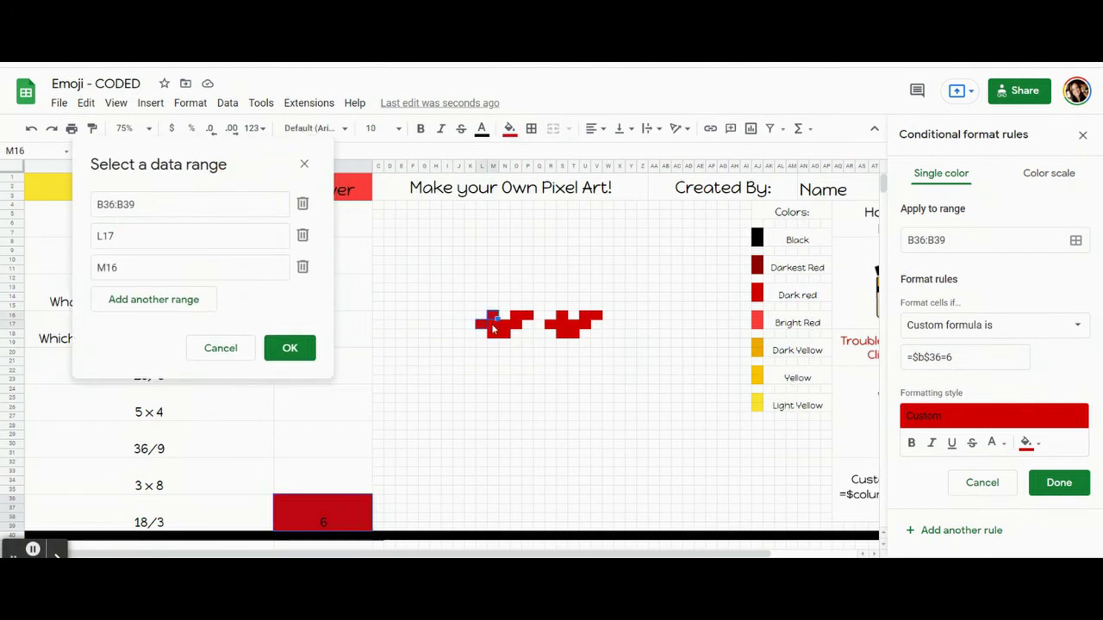
drag(492, 324, 574, 333)
ctrl+click(515, 324)
ctrl+click(551, 324)
ctrl+click(561, 314)
ctrl+click(585, 324)
- Confirm the eye ranges, save the red rule, and clear the test answer 6 from B36
click(289, 515)
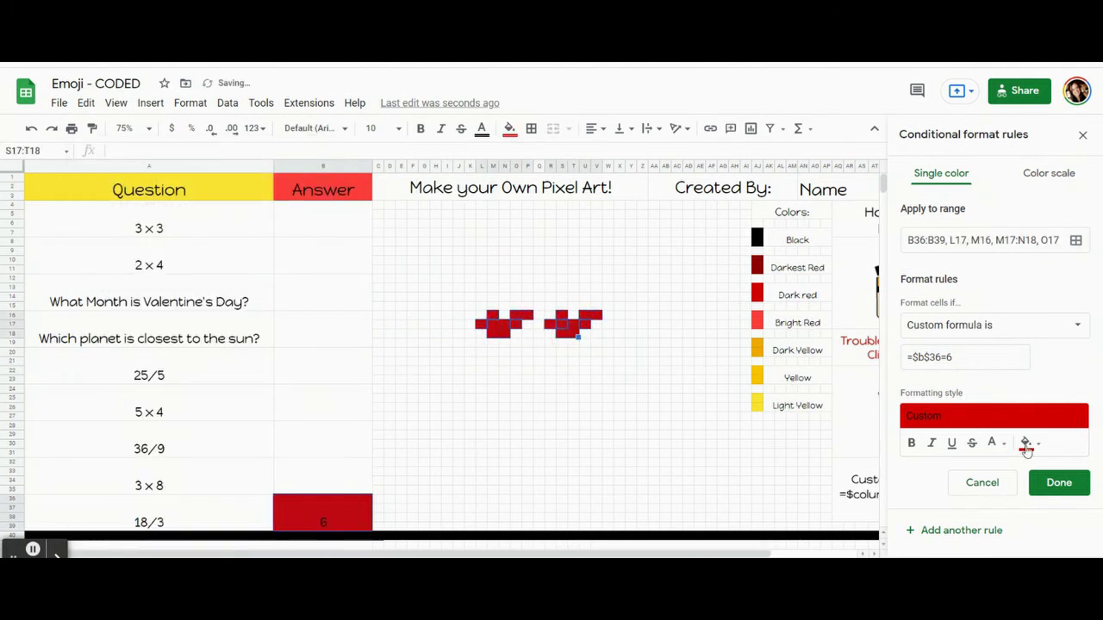
click(1059, 482)
click(509, 128)
click(337, 515)
key(Delete)
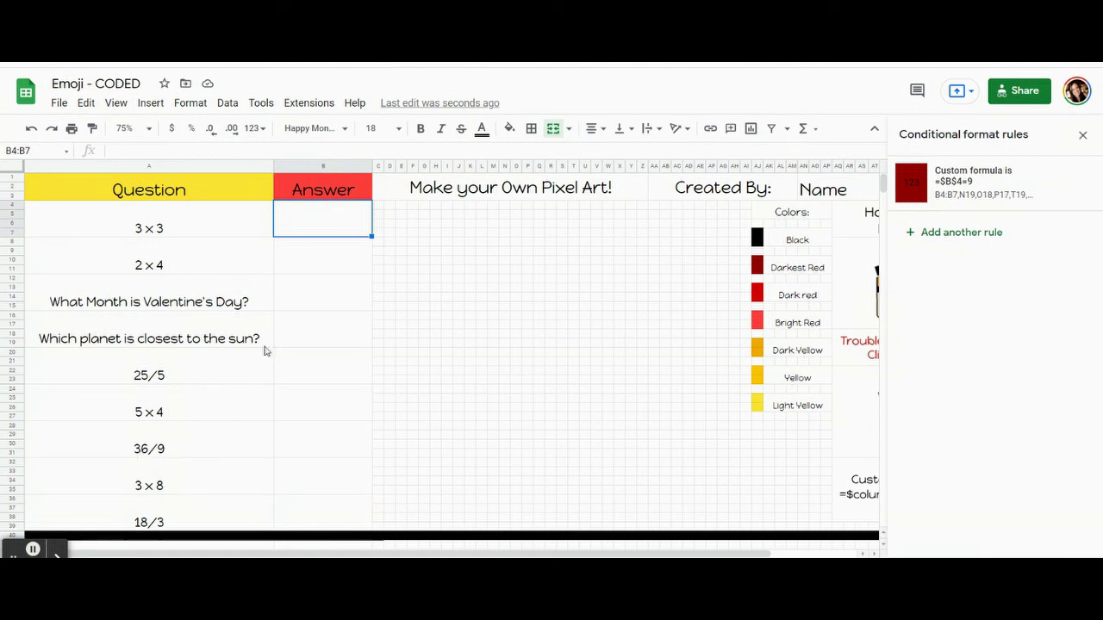
- Review the rules for the 2×4, February, 5×4 and 36/9 answers, then close the rules sidebar
click(327, 269)
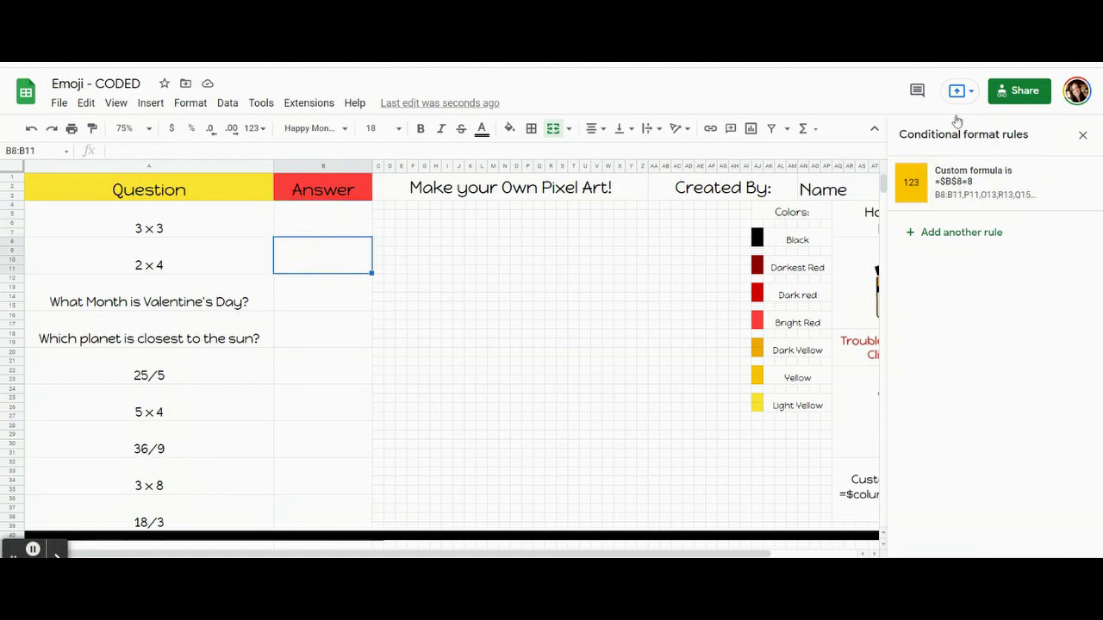
key(Down)
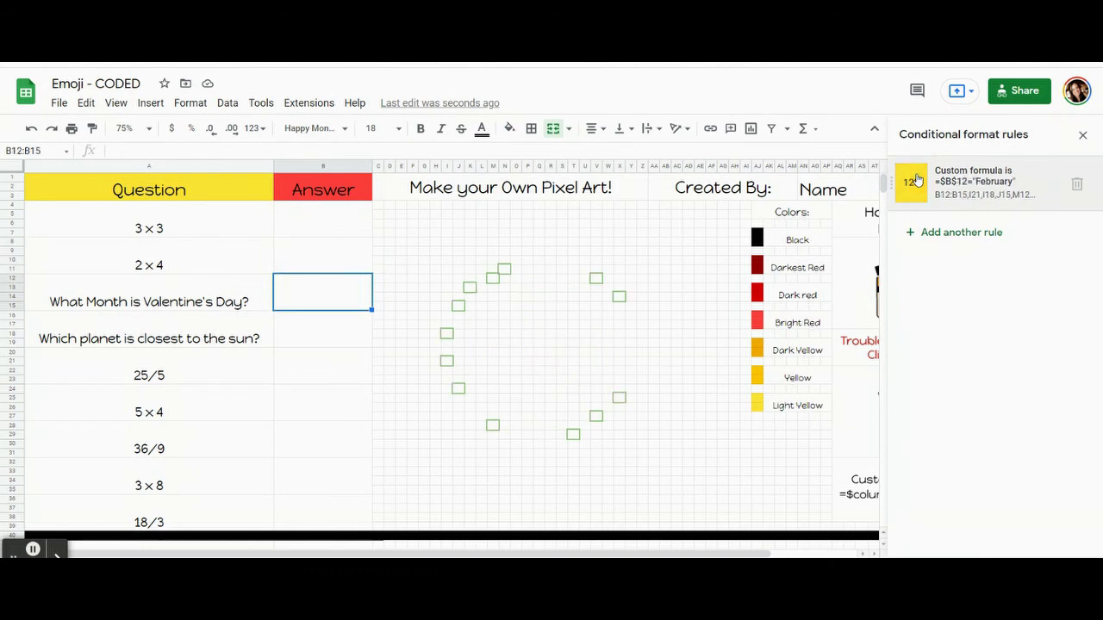
key(Down)
key(Down)
key(Down)
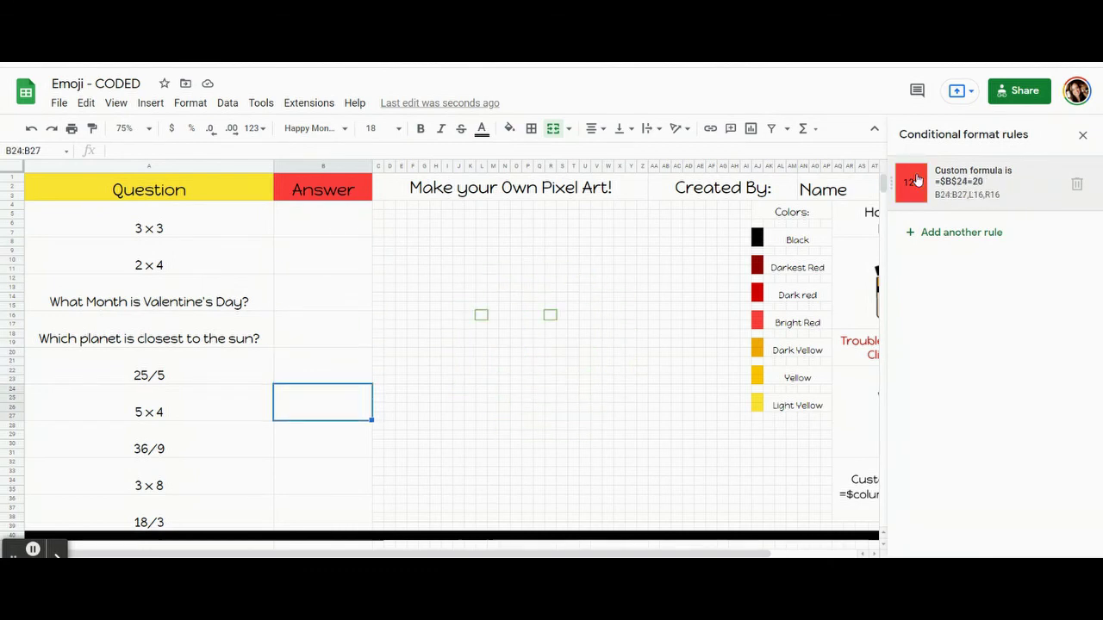
key(Down)
key(Down)
key(Down)
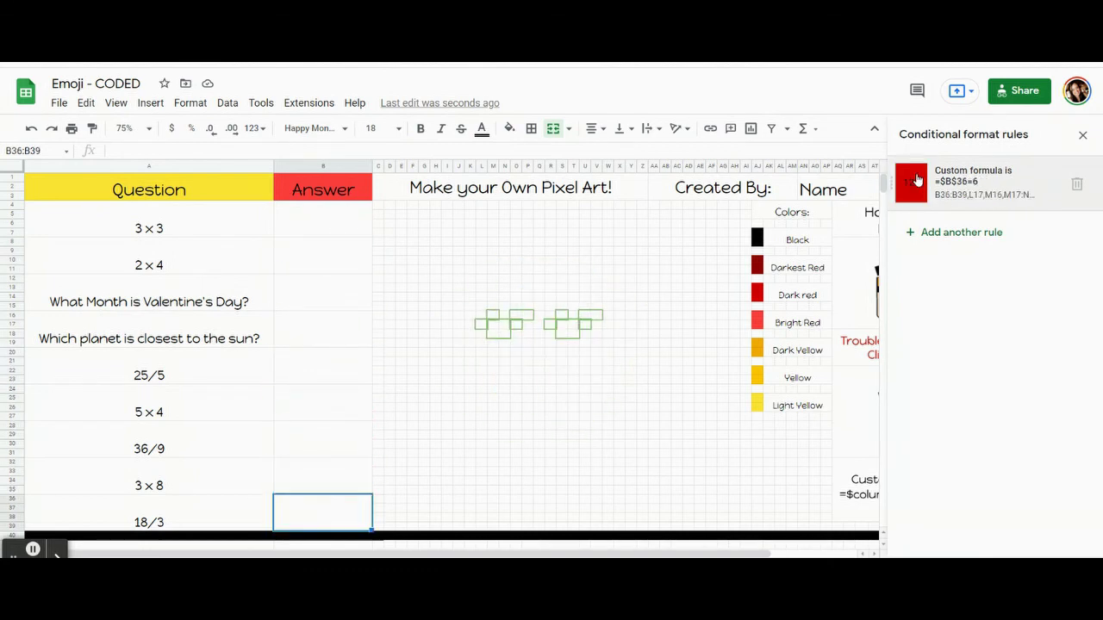
click(1082, 136)
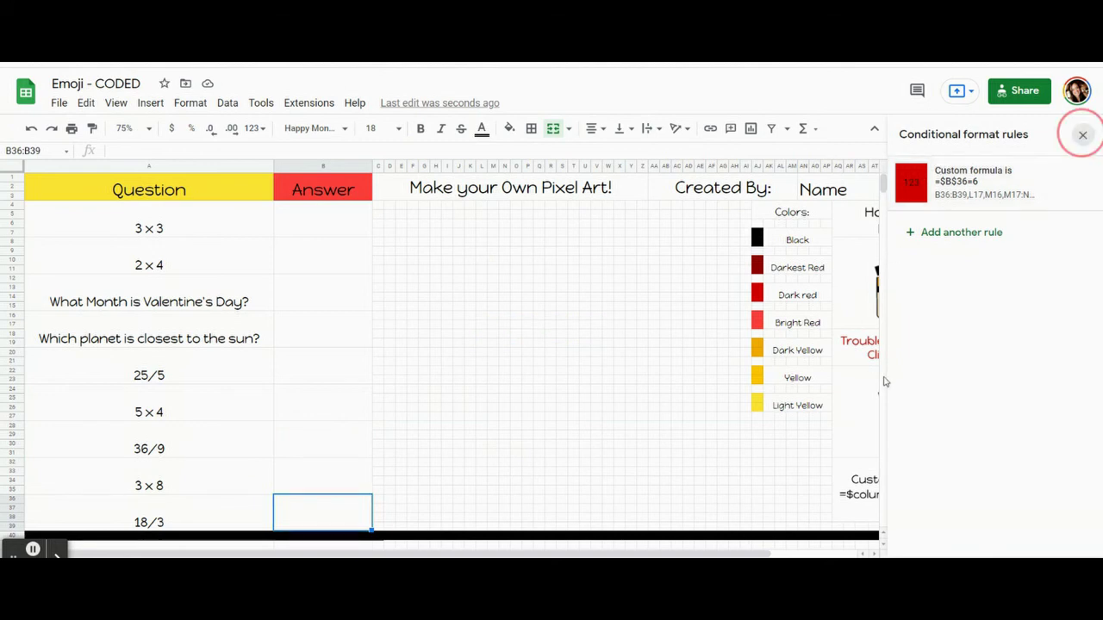
mouse_move(916, 435)
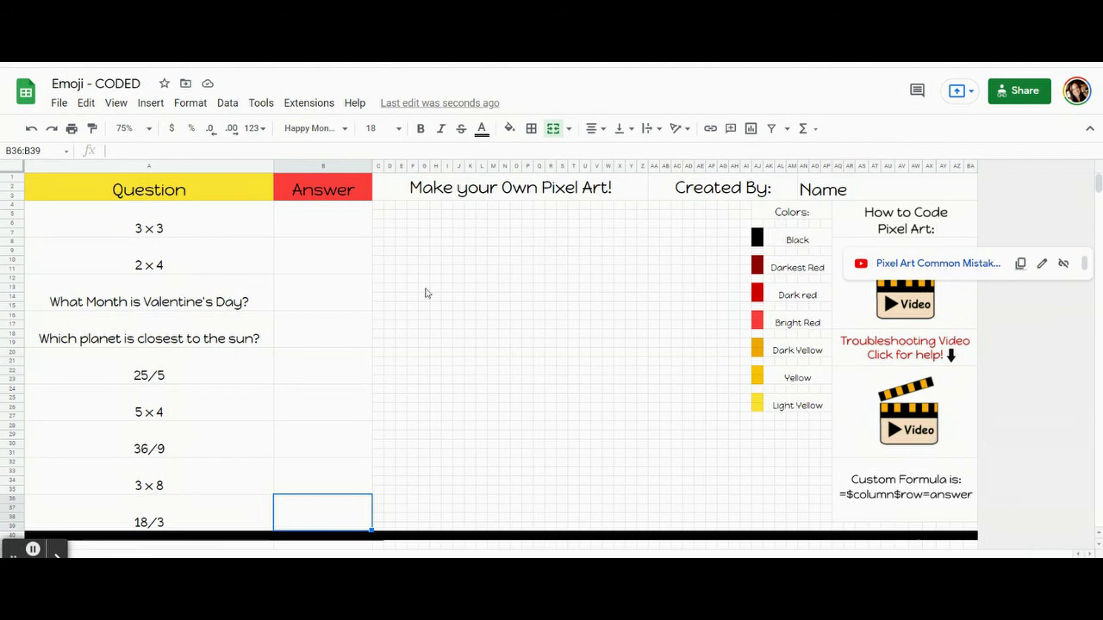
- Starting at B4, enter the first four answers: 9, 8, February and Mercury
click(318, 222)
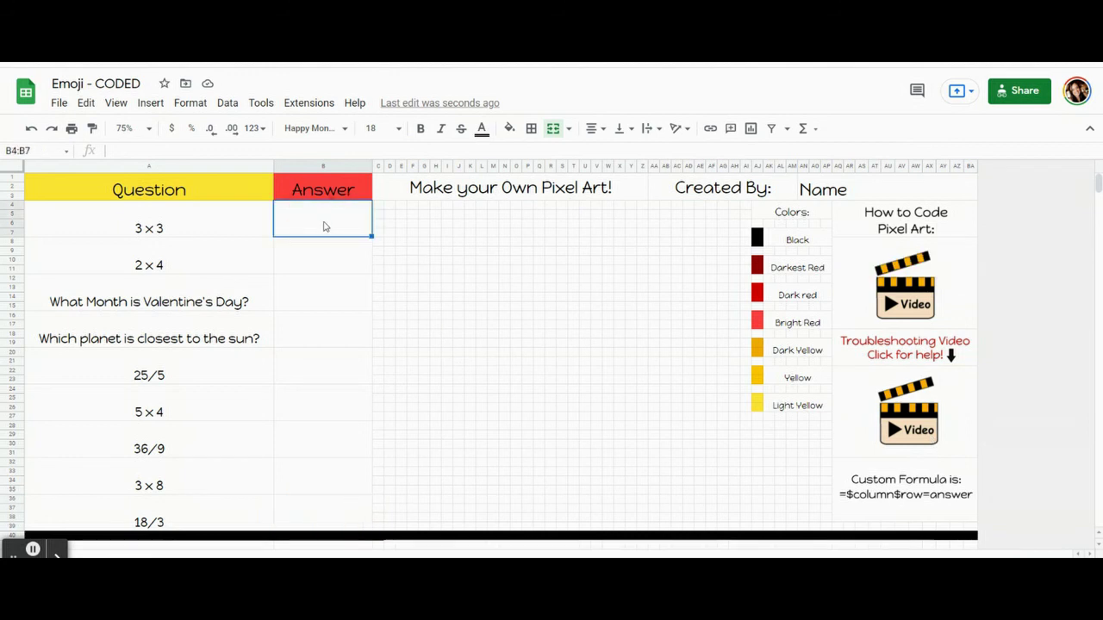
text(9)
key(Return)
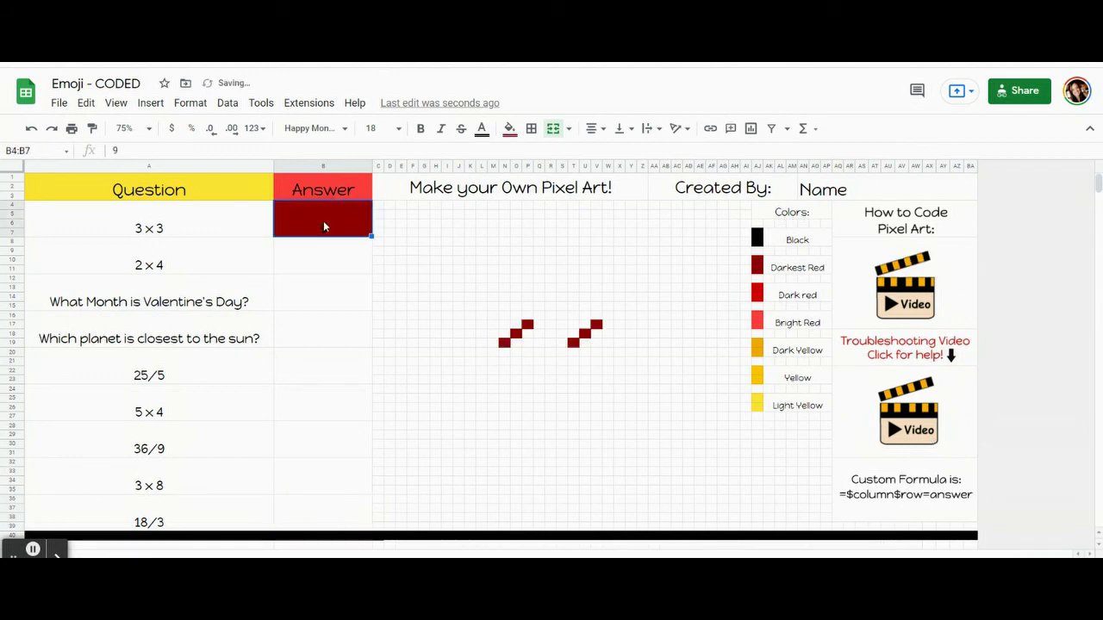
key(Down)
text(8)
key(Return)
key(Down)
text(February)
key(Return)
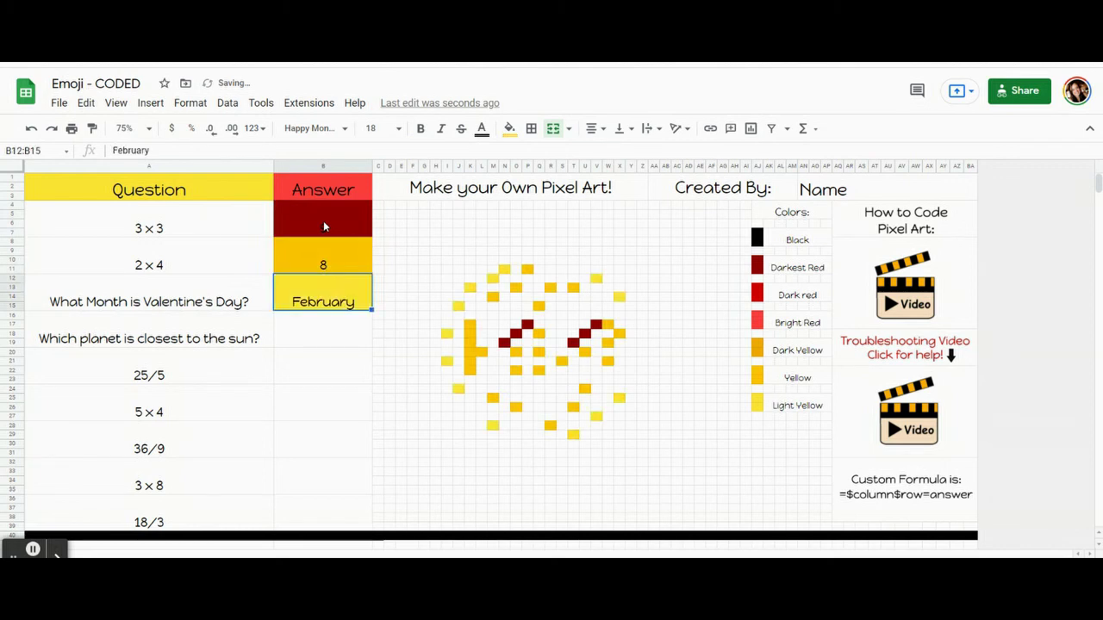
text(Mercury)
key(Return)
key(Down)
- Enter the remaining answers 5, 20, 4, 24 and 6, revealing the heart-eyes emoji
text(5)
key(Return)
key(Down)
text(20)
key(Return)
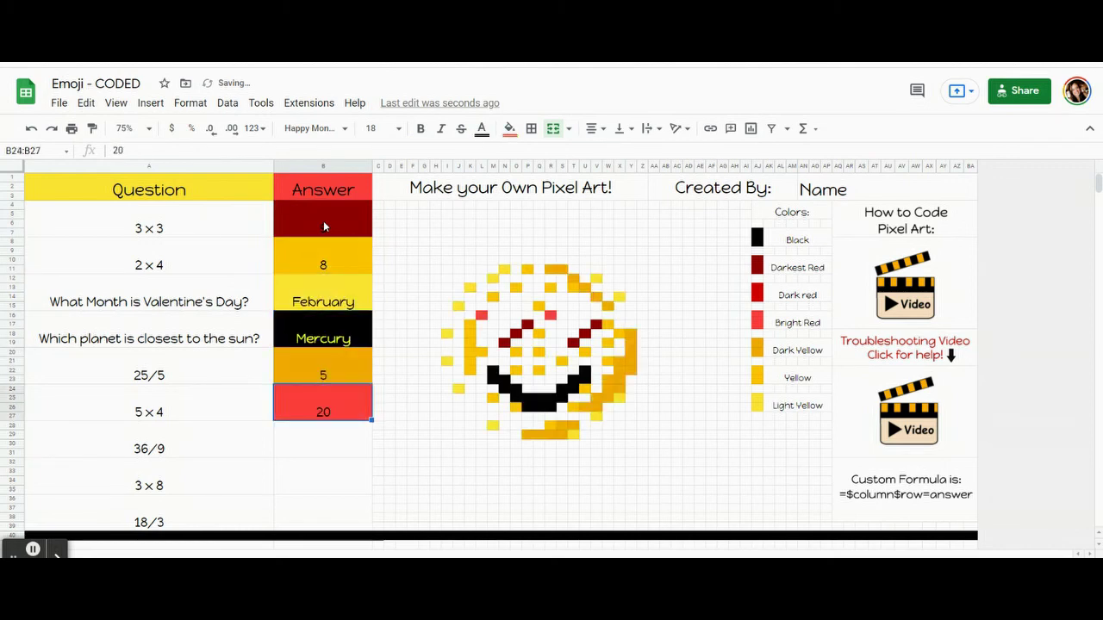
key(Down)
text(4)
key(Return)
key(Down)
text(24)
key(Return)
key(Down)
text(6)
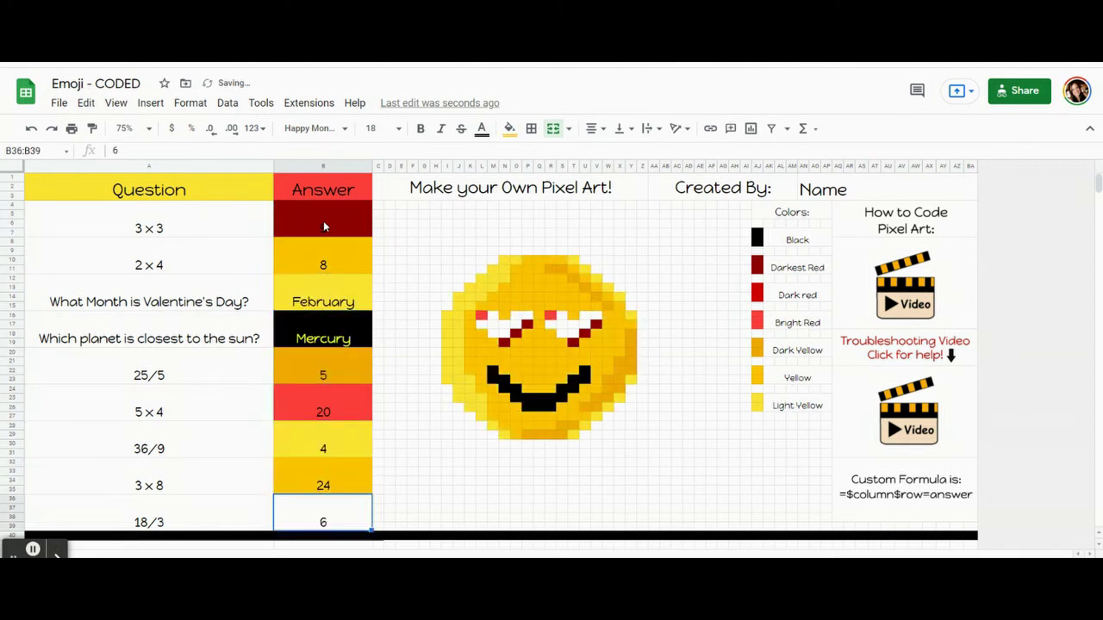
key(Return)
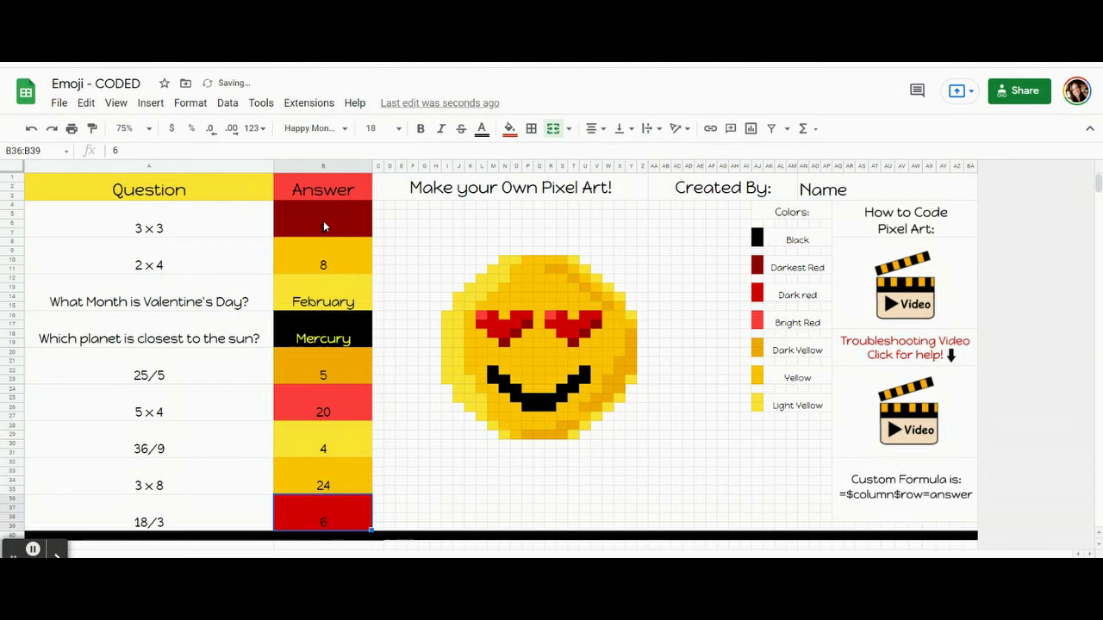